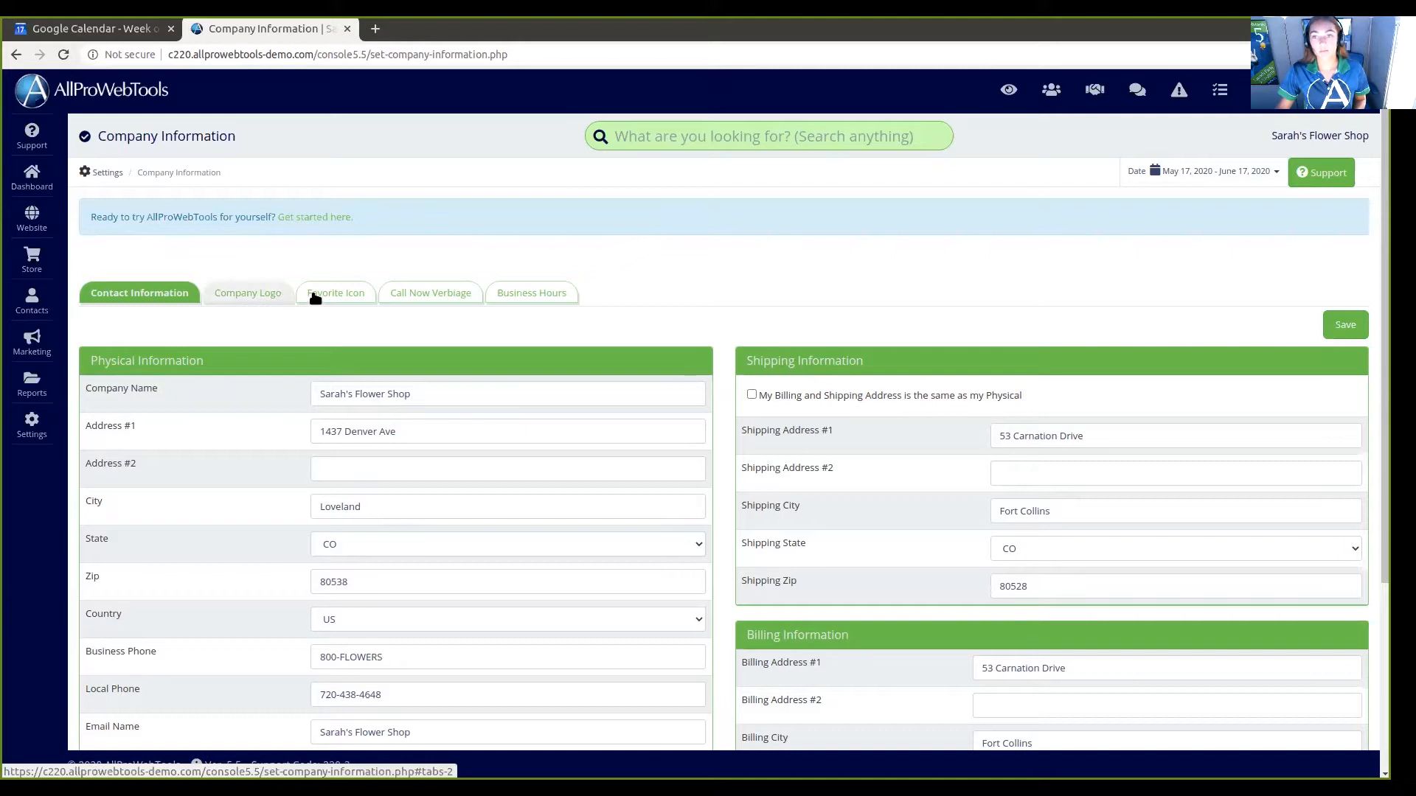
Open the company's business hours and mark Wednesday as open, keeping Friday open and Saturday closed
left_click(497, 299)
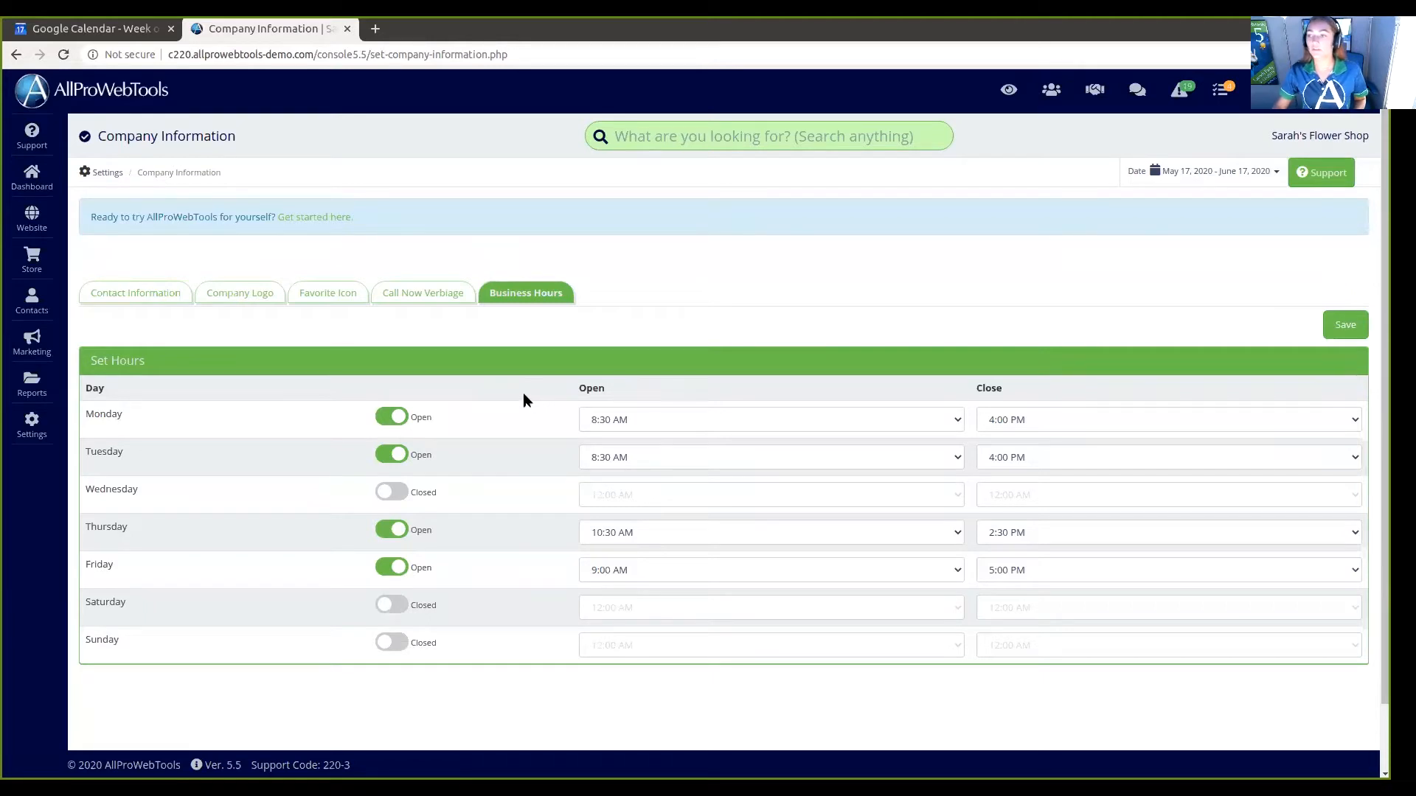
left_click(391, 492)
left_click(400, 606)
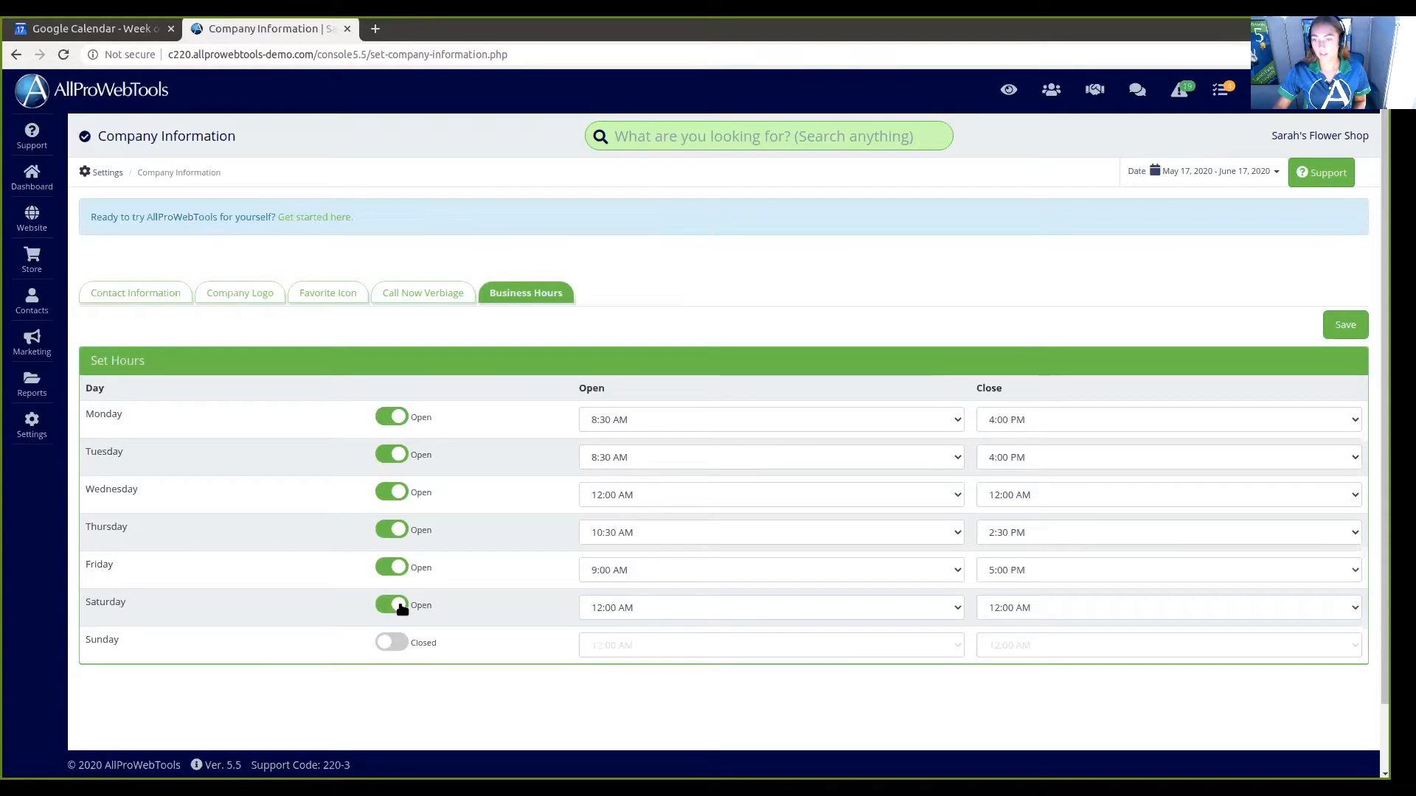
left_click(402, 607)
left_click(398, 569)
left_click(398, 570)
left_click(398, 569)
left_click(401, 569)
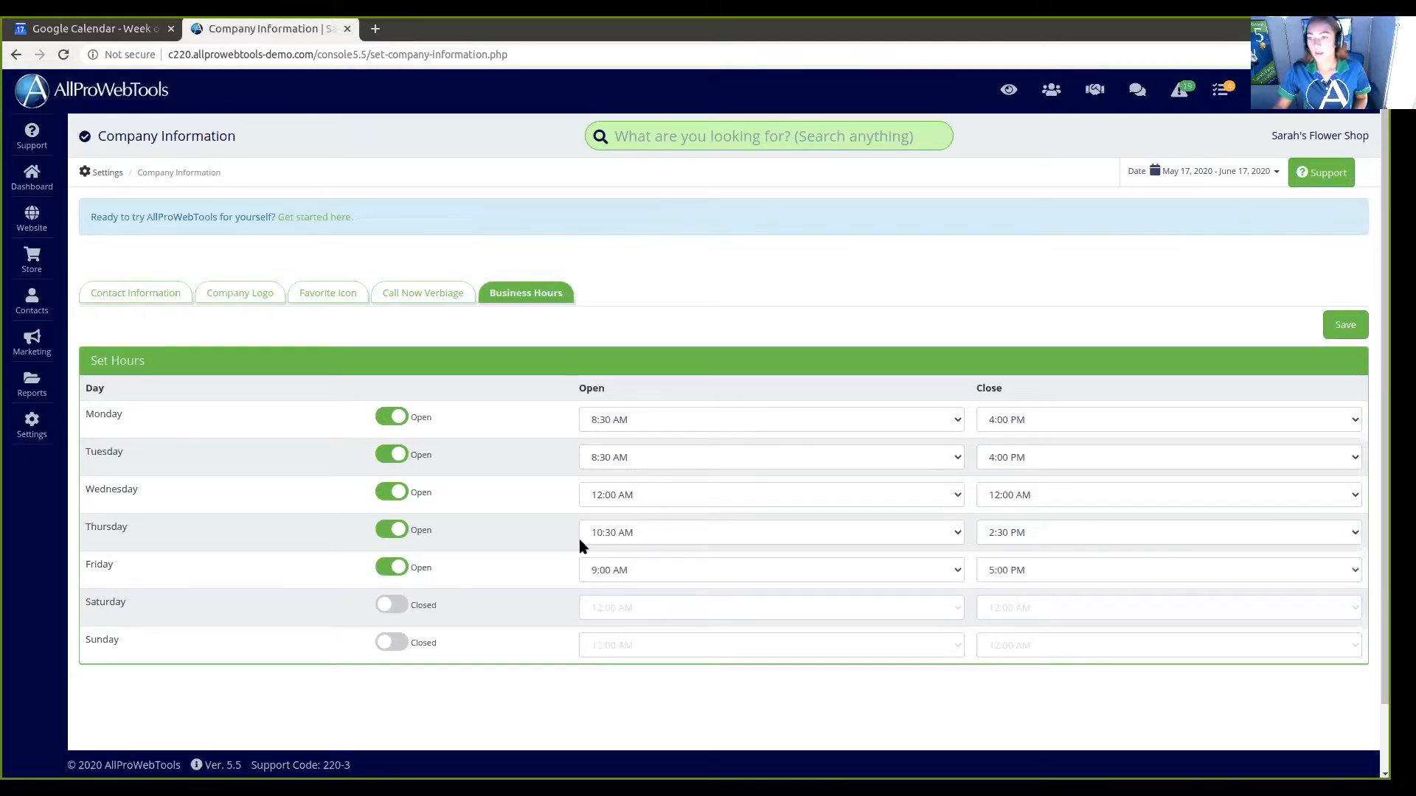
Pick a different opening time for Thursday and save the company's business hours
left_click(641, 535)
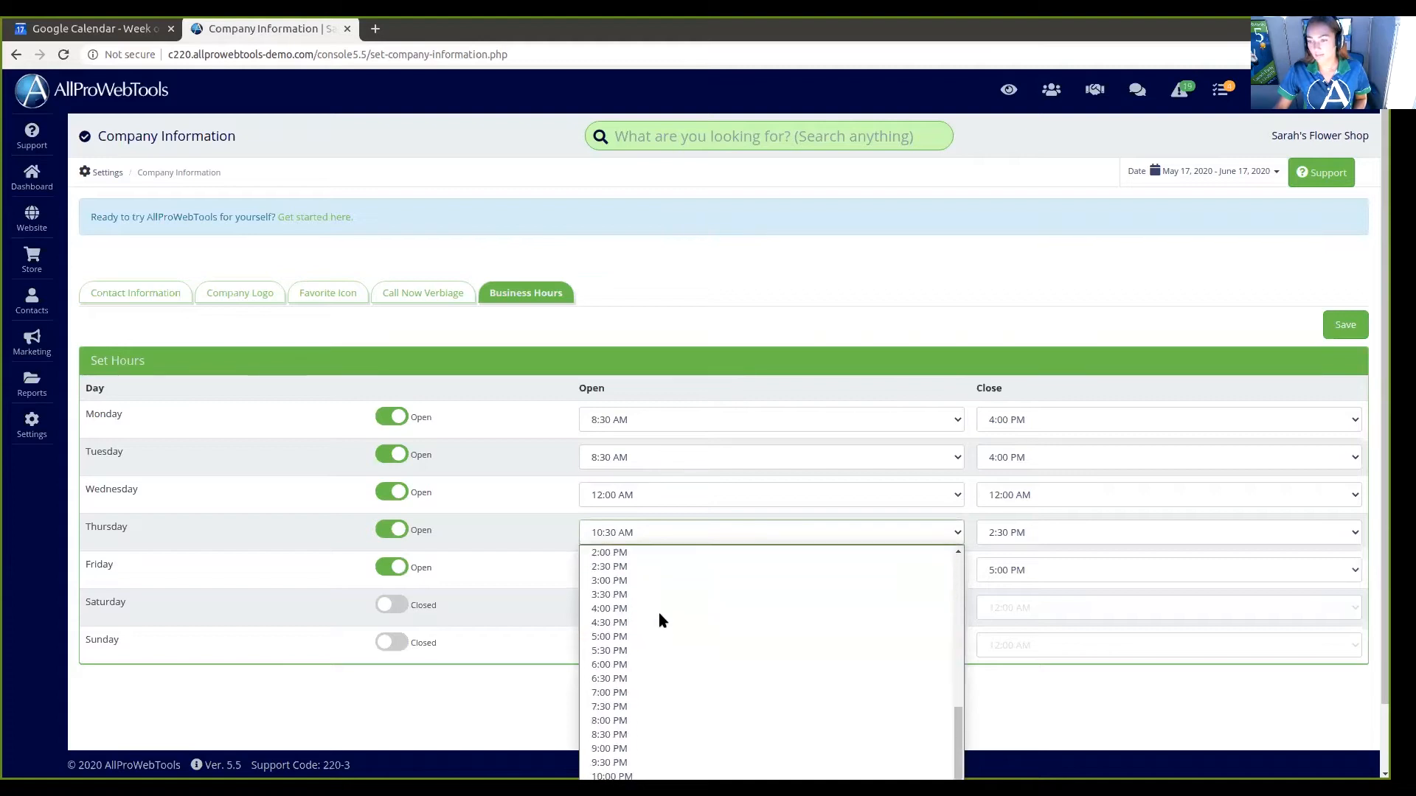
left_click(649, 671)
left_click(1345, 324)
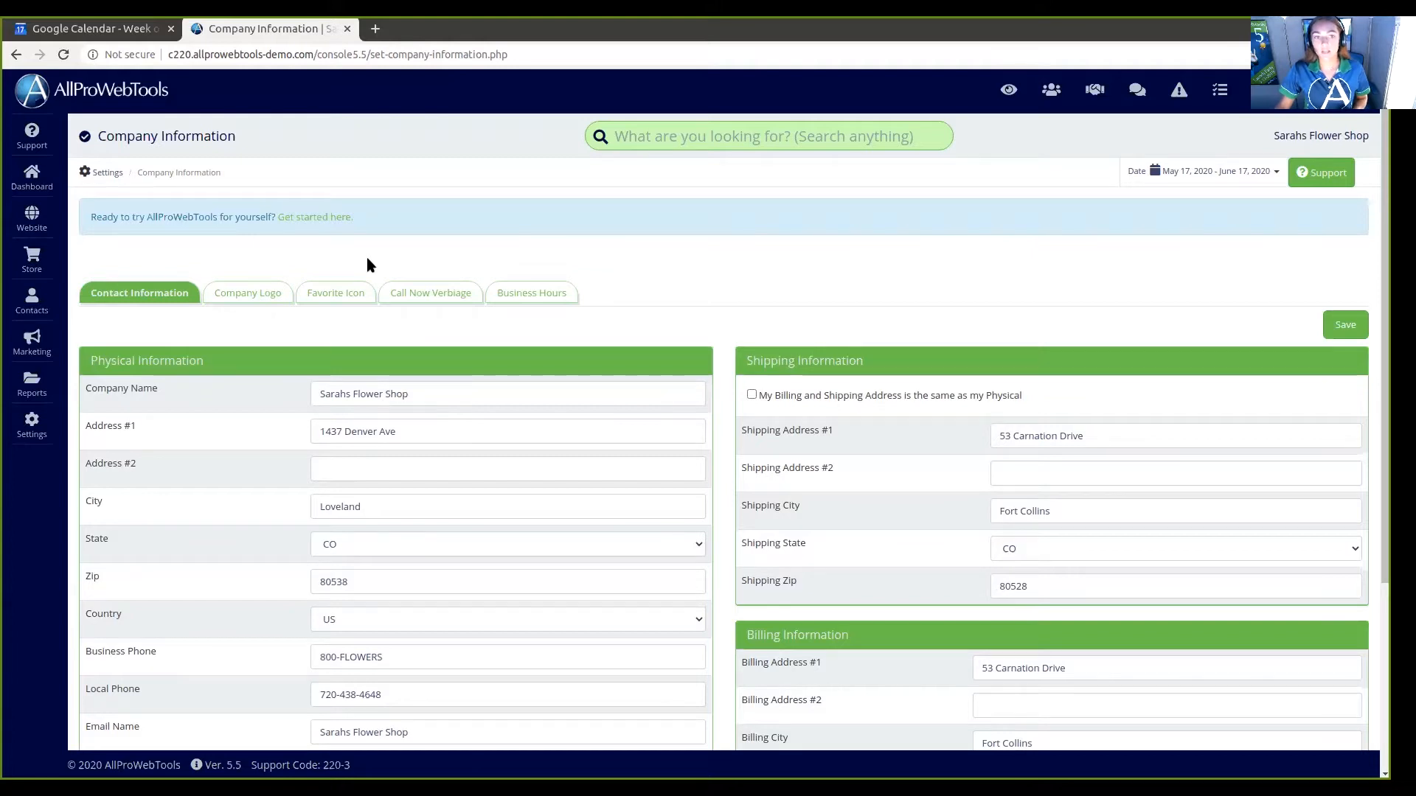
Switch to Google Calendar to view the instructors' calendars and their booked classes, and return to AllProWebTools
left_click(140, 30)
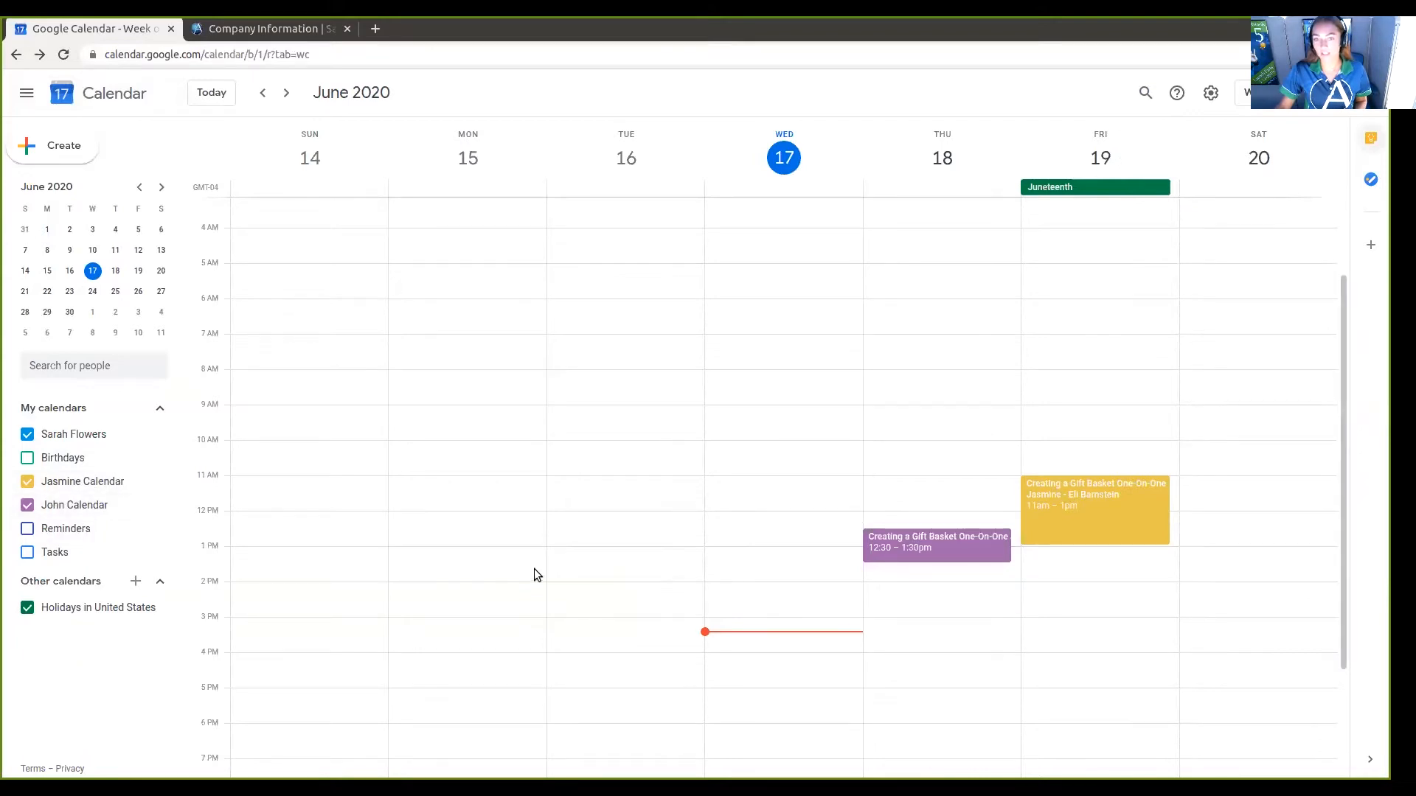
left_click(266, 31)
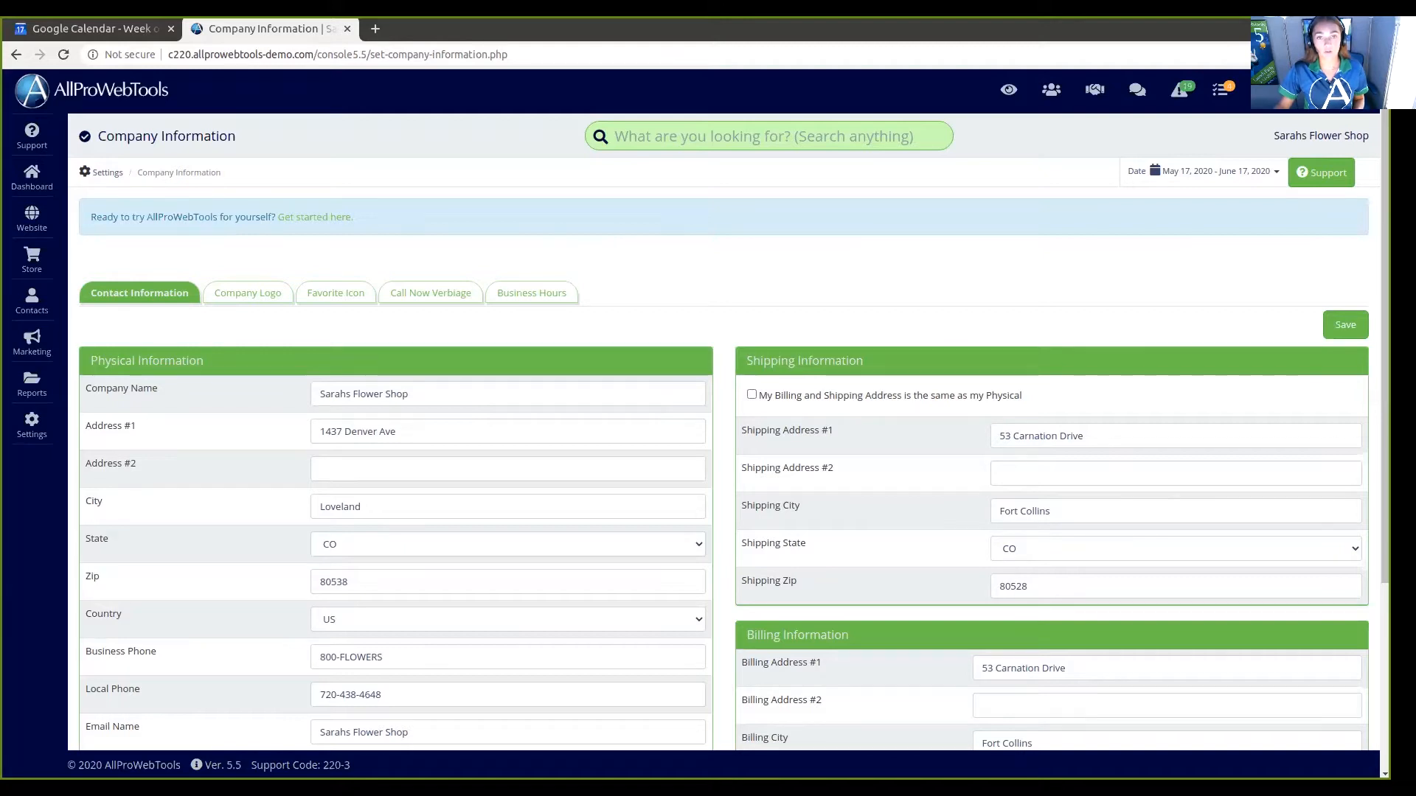
Start a new product variation in the store and name it Instructors, leaving its precedence blank
mouse_move(34, 258)
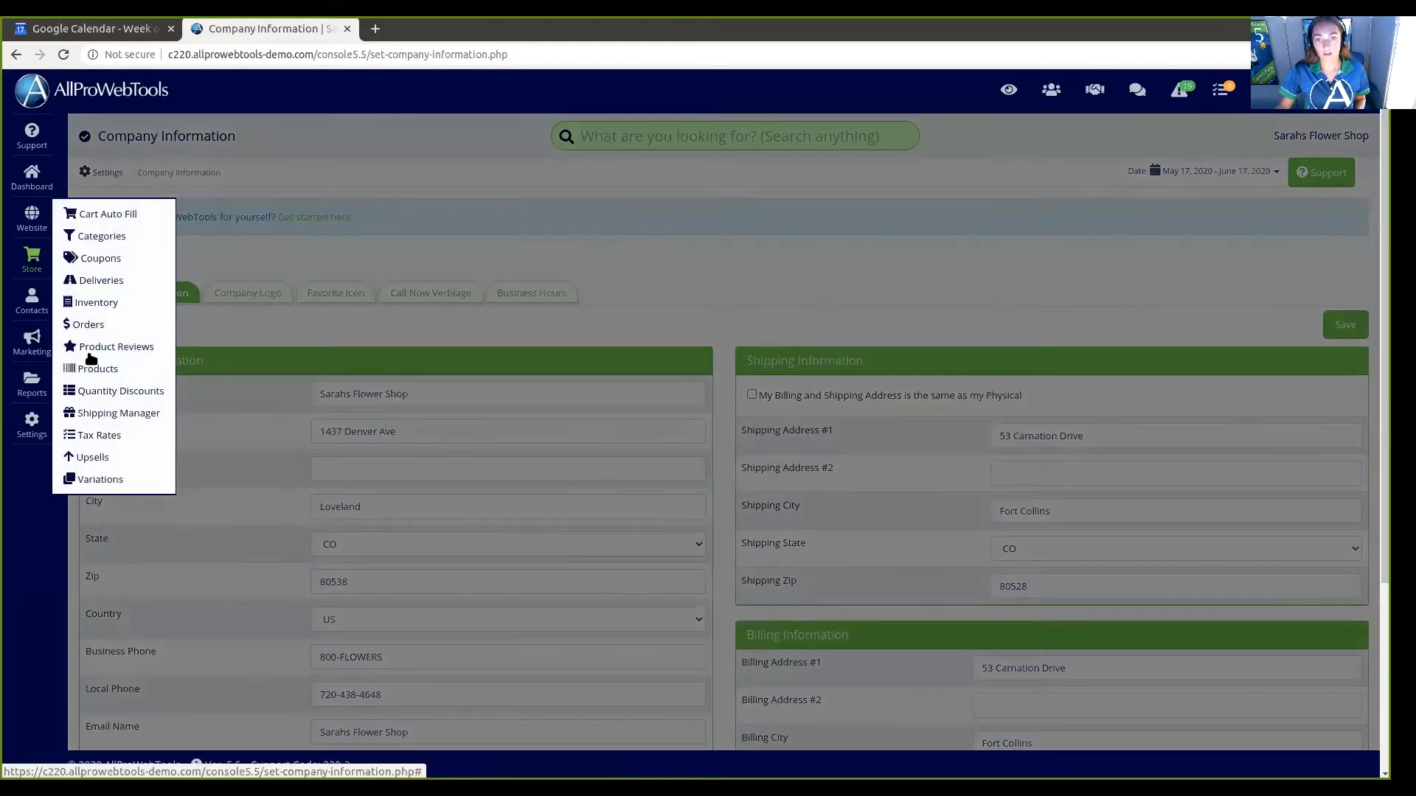
left_click(107, 479)
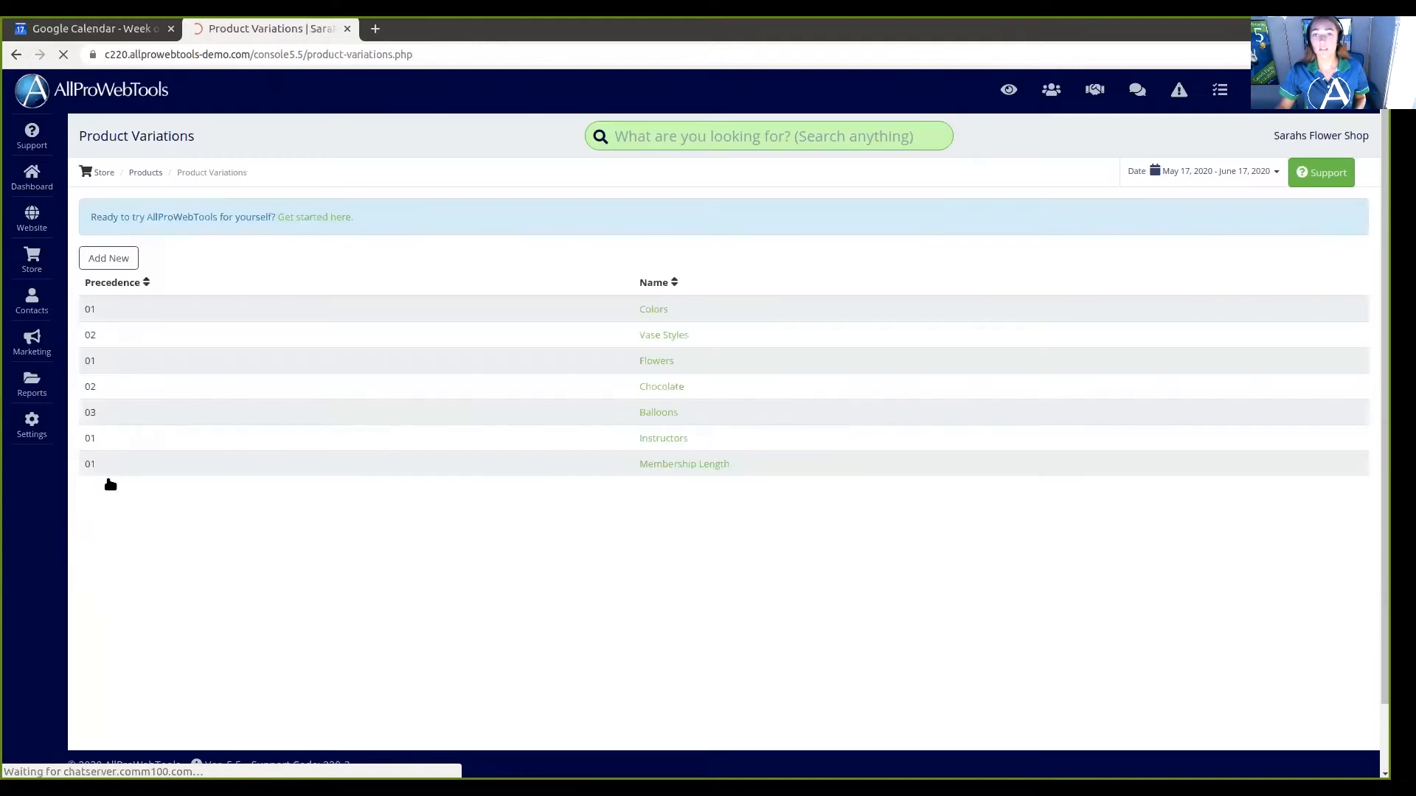
left_click(125, 260)
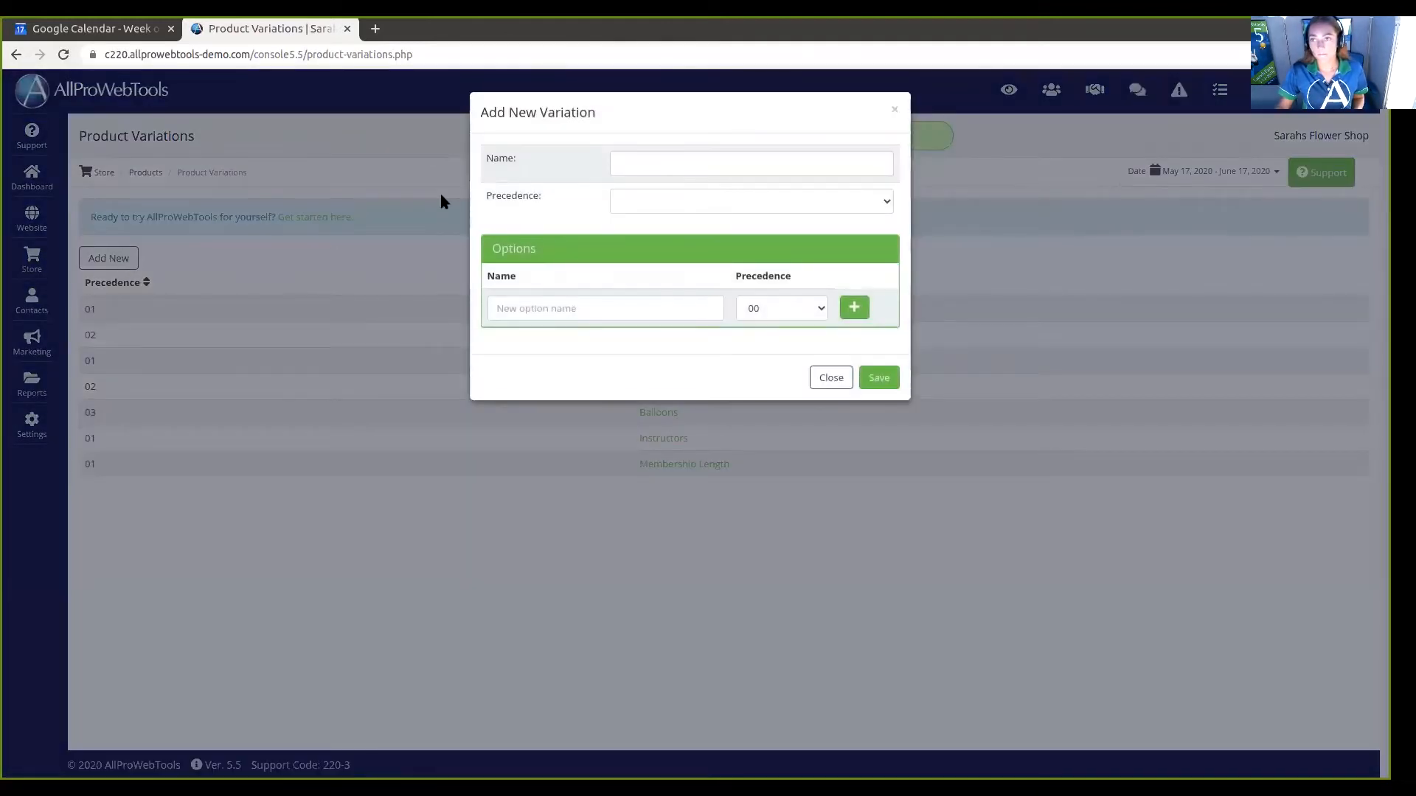
left_click(642, 164)
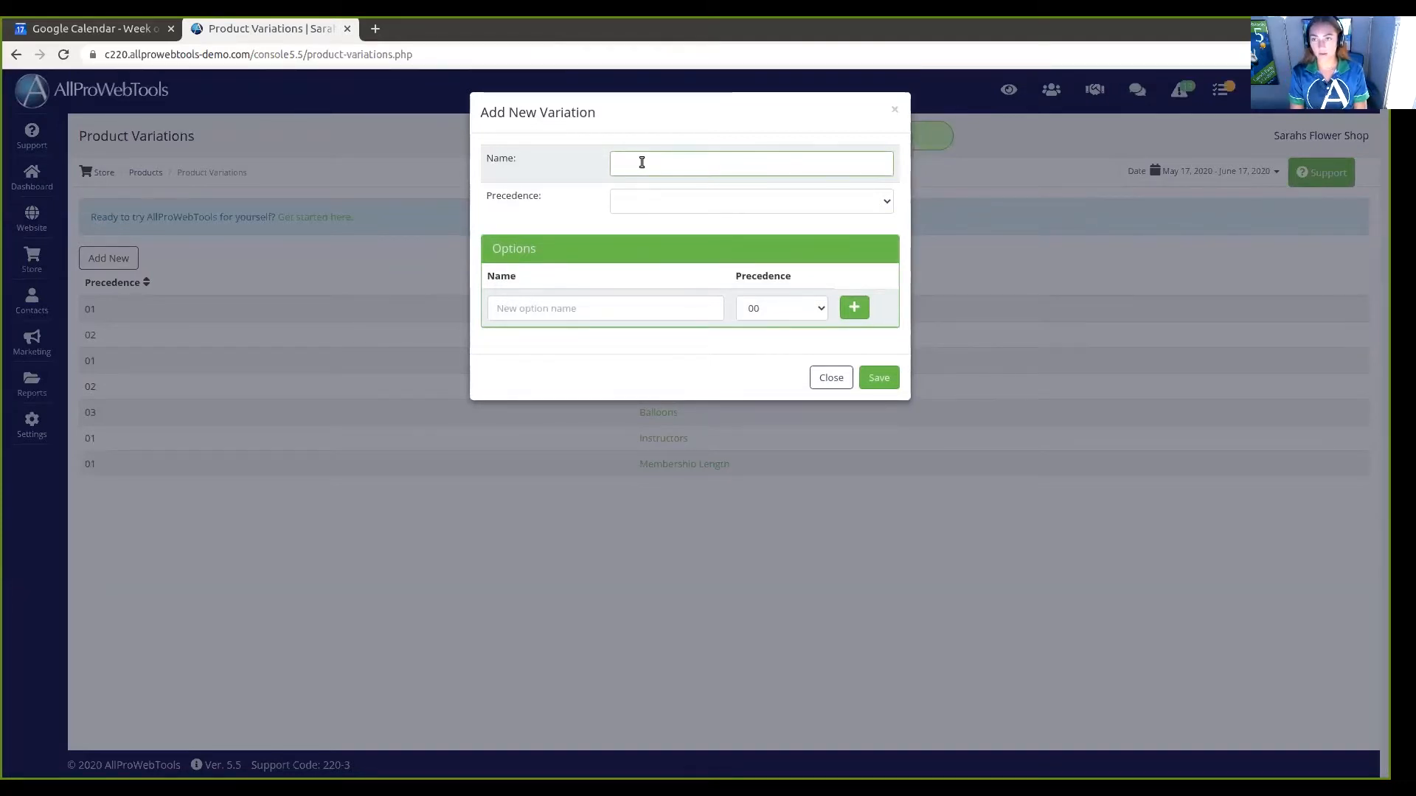
type("Instructors")
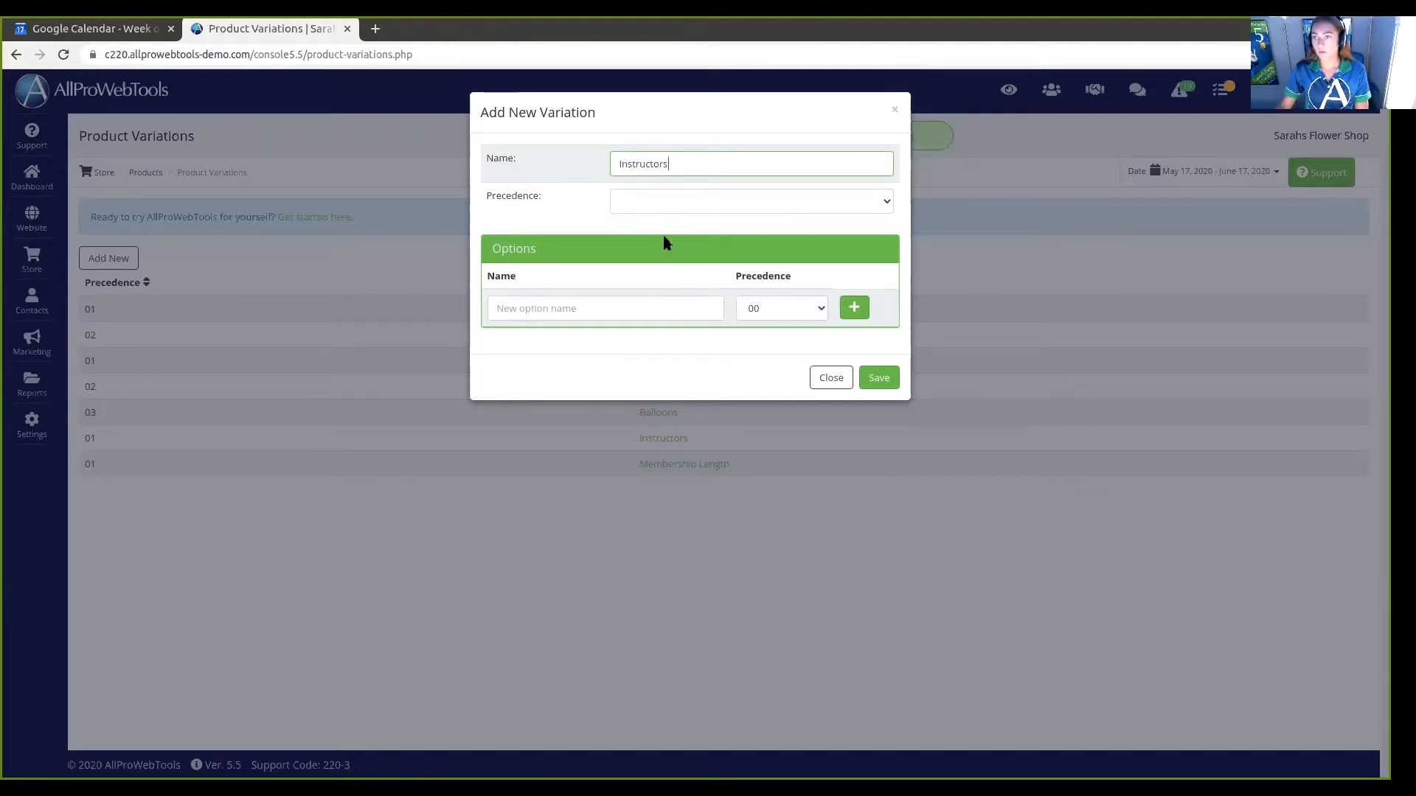
left_click(668, 199)
left_click(670, 203)
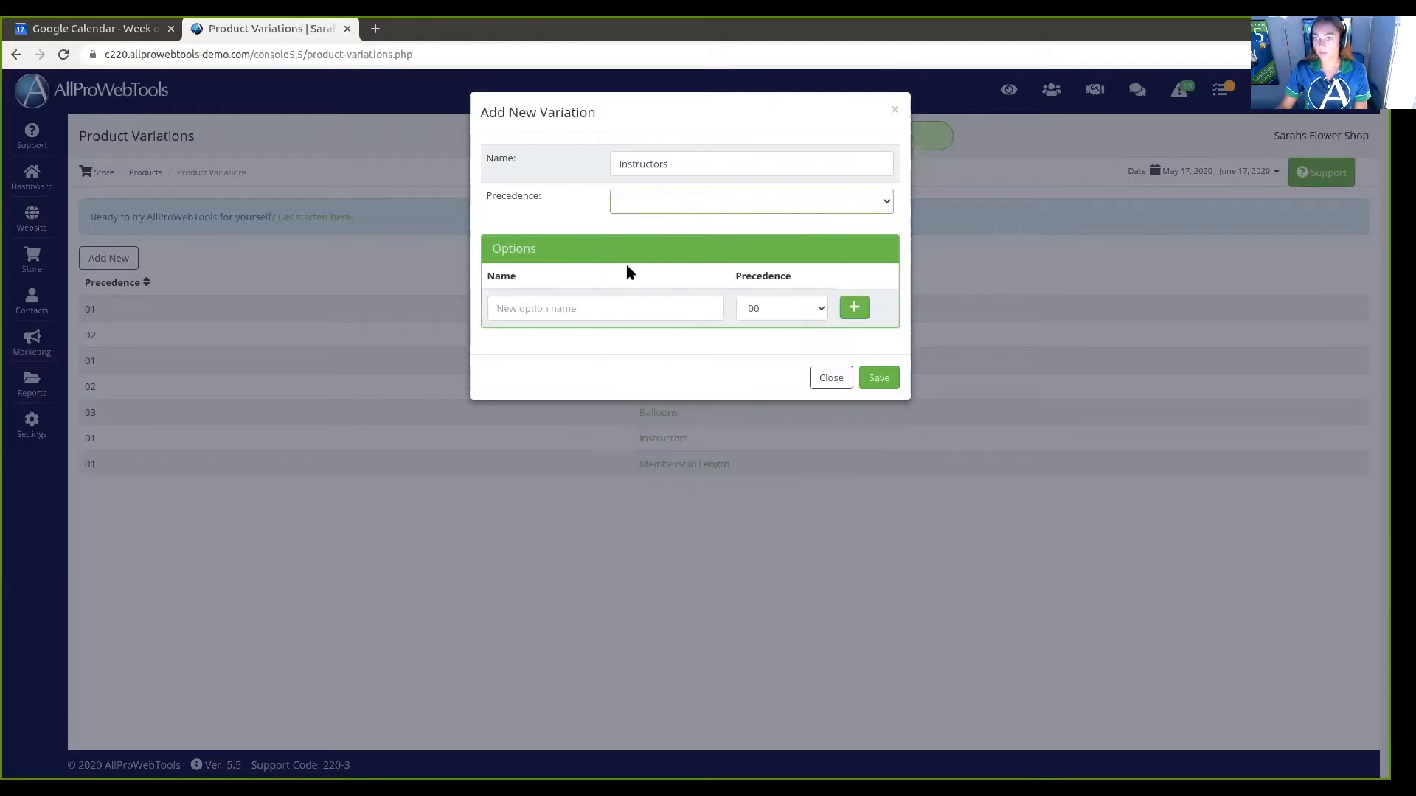
Add the two instructors' first names as options with precedence 00 and save the Instructors variation
left_click(618, 303)
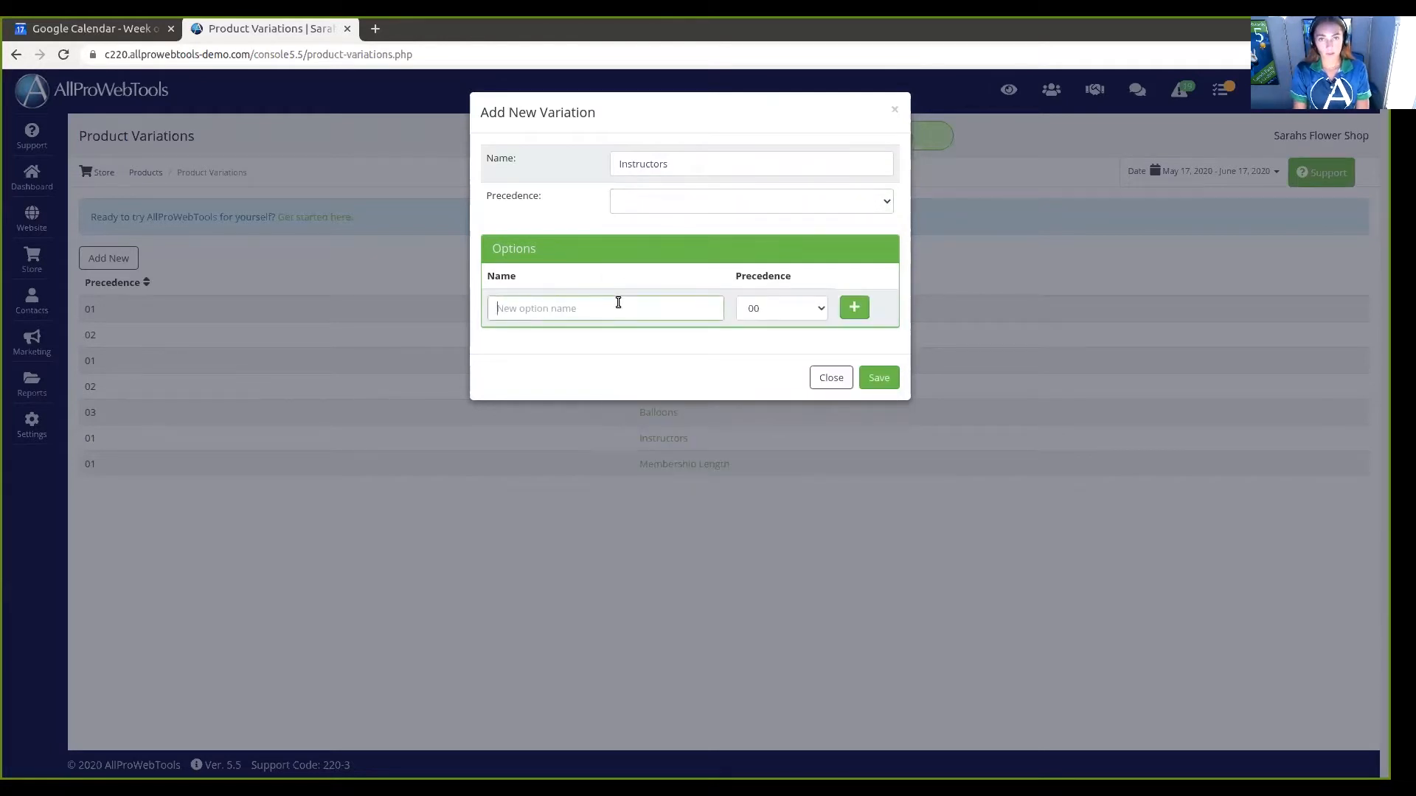
type("John")
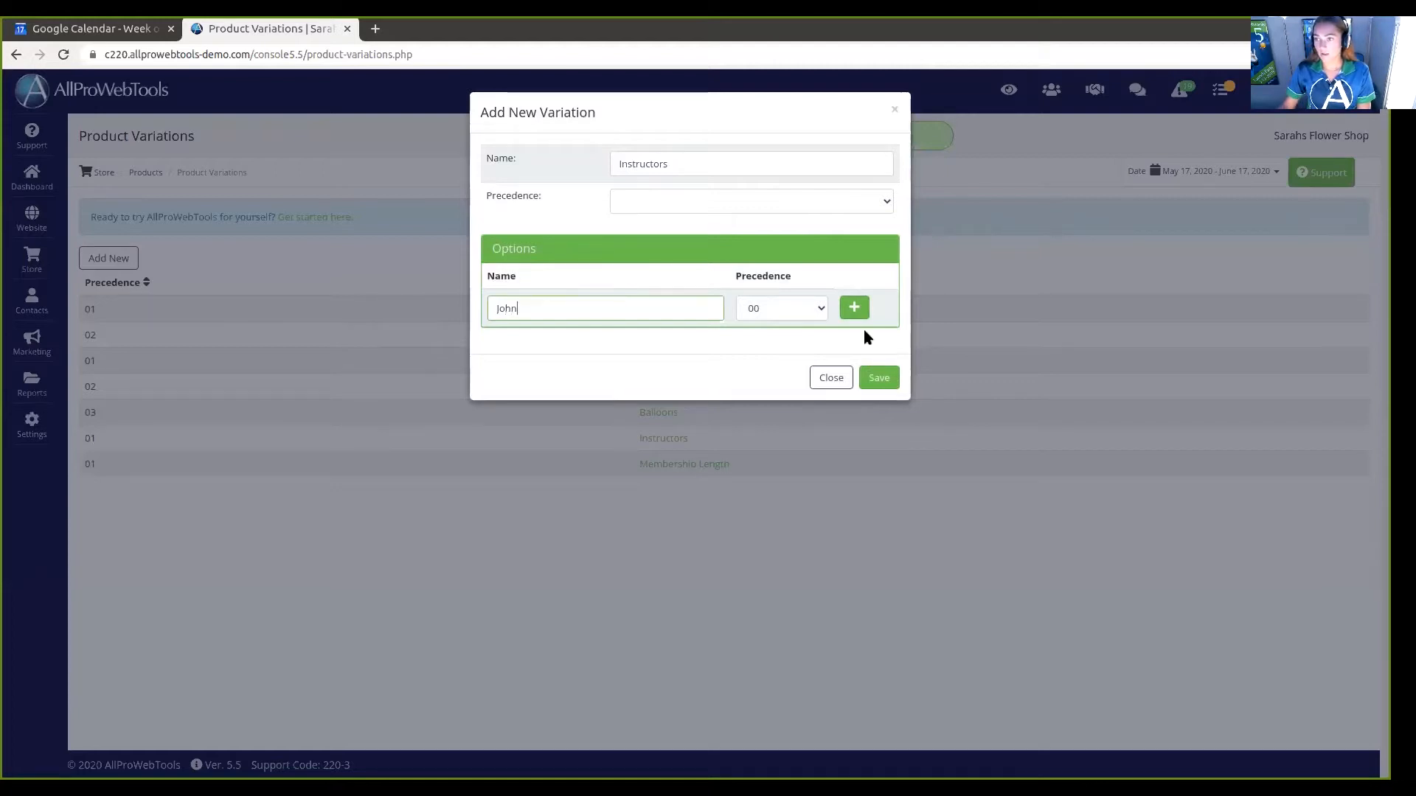
left_click(853, 307)
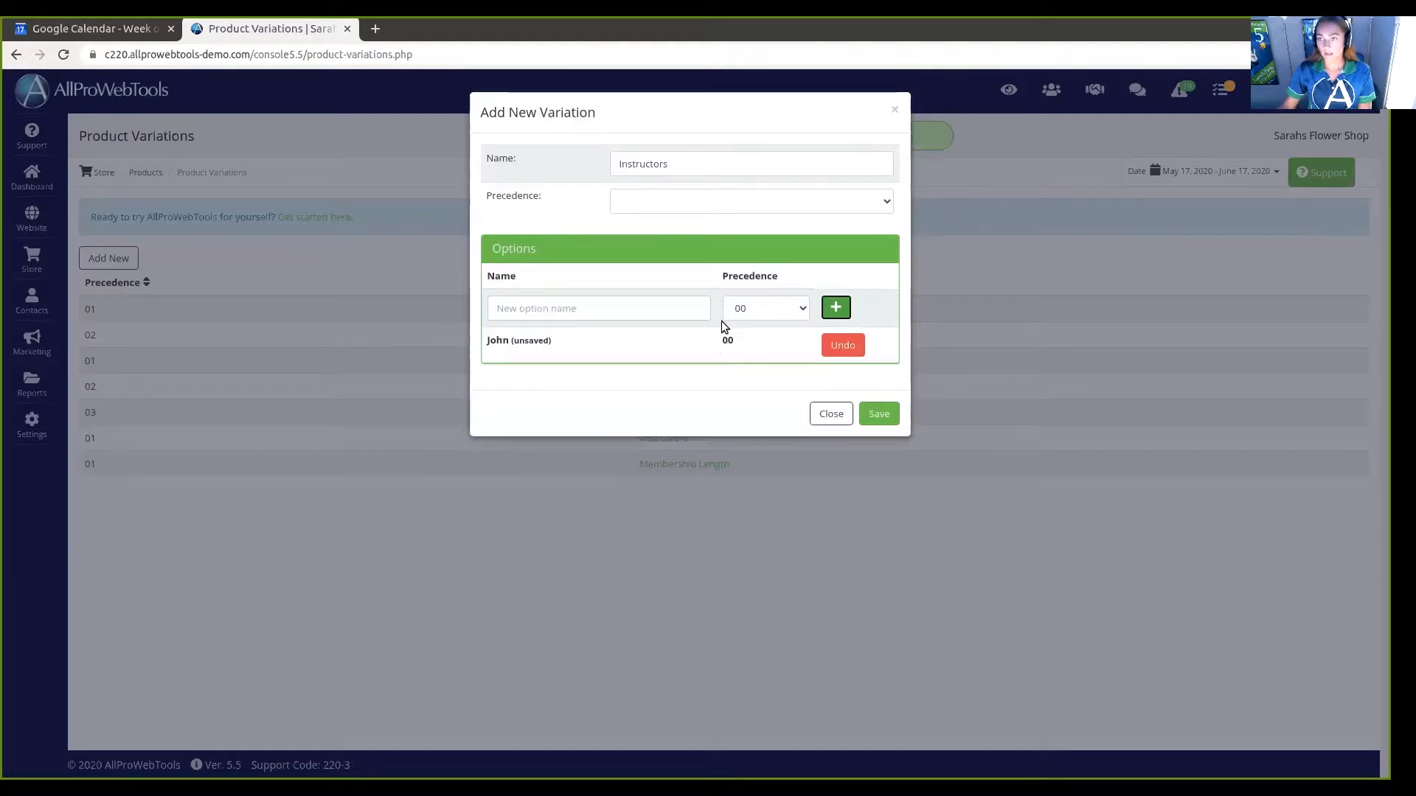
left_click(678, 310)
type("Jasmine")
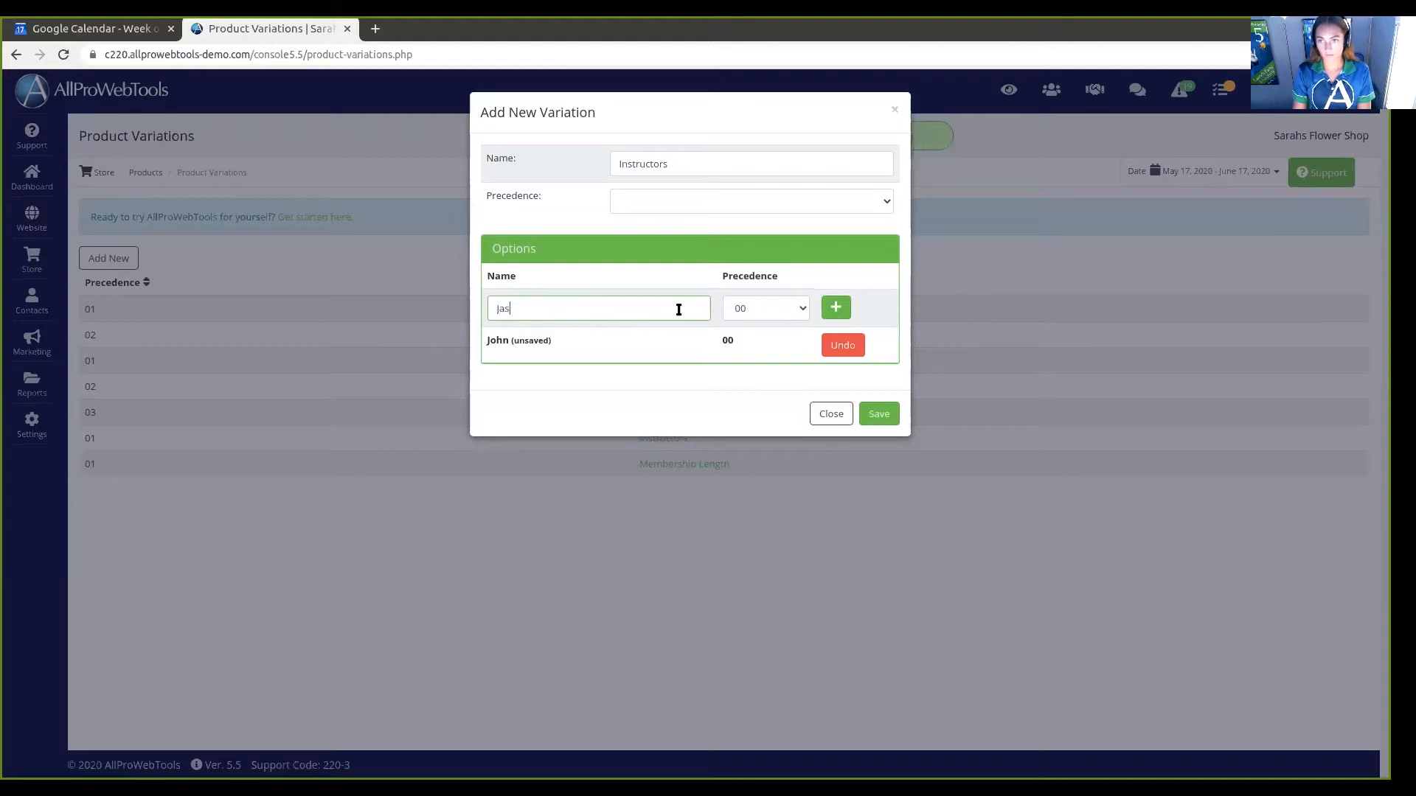
left_click(836, 307)
left_click(877, 451)
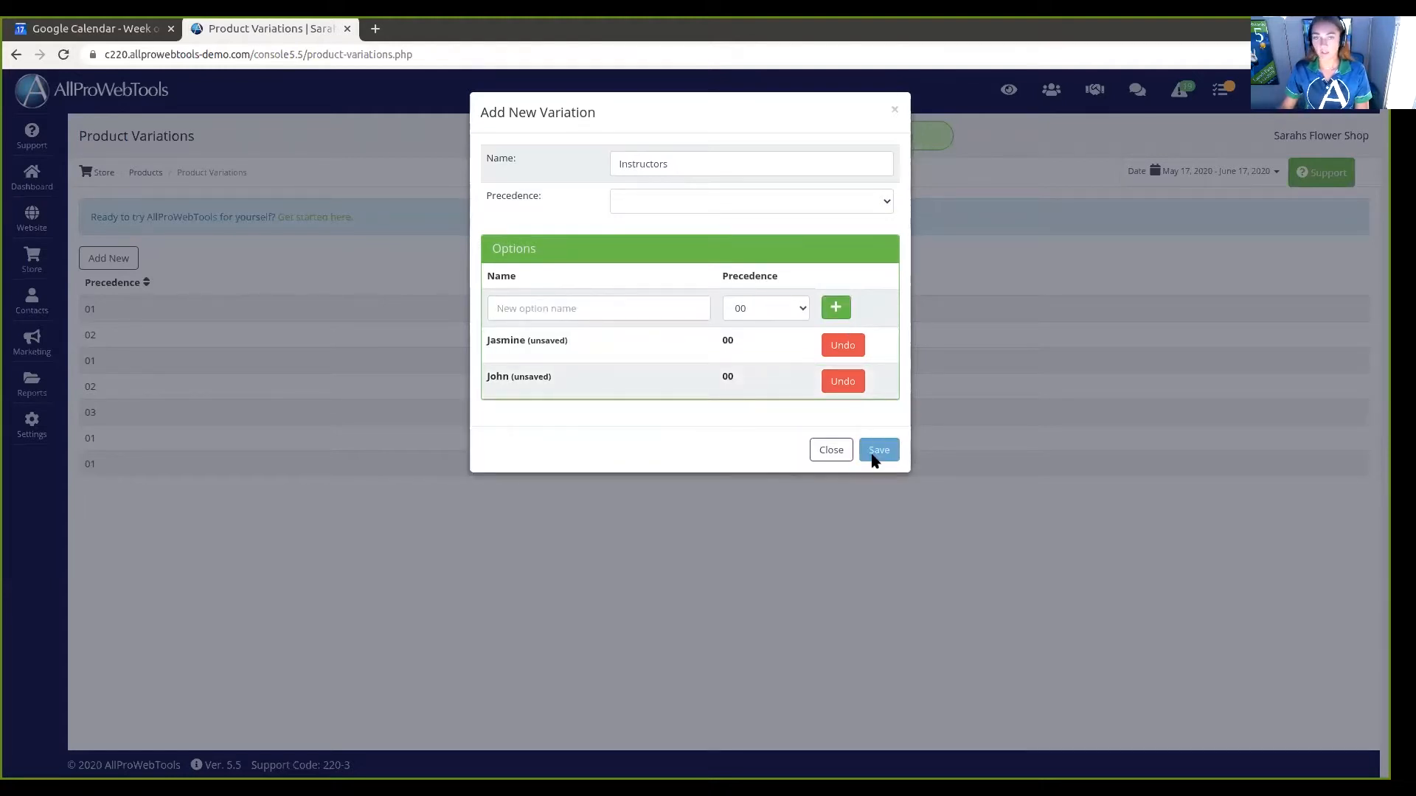
left_click(817, 228)
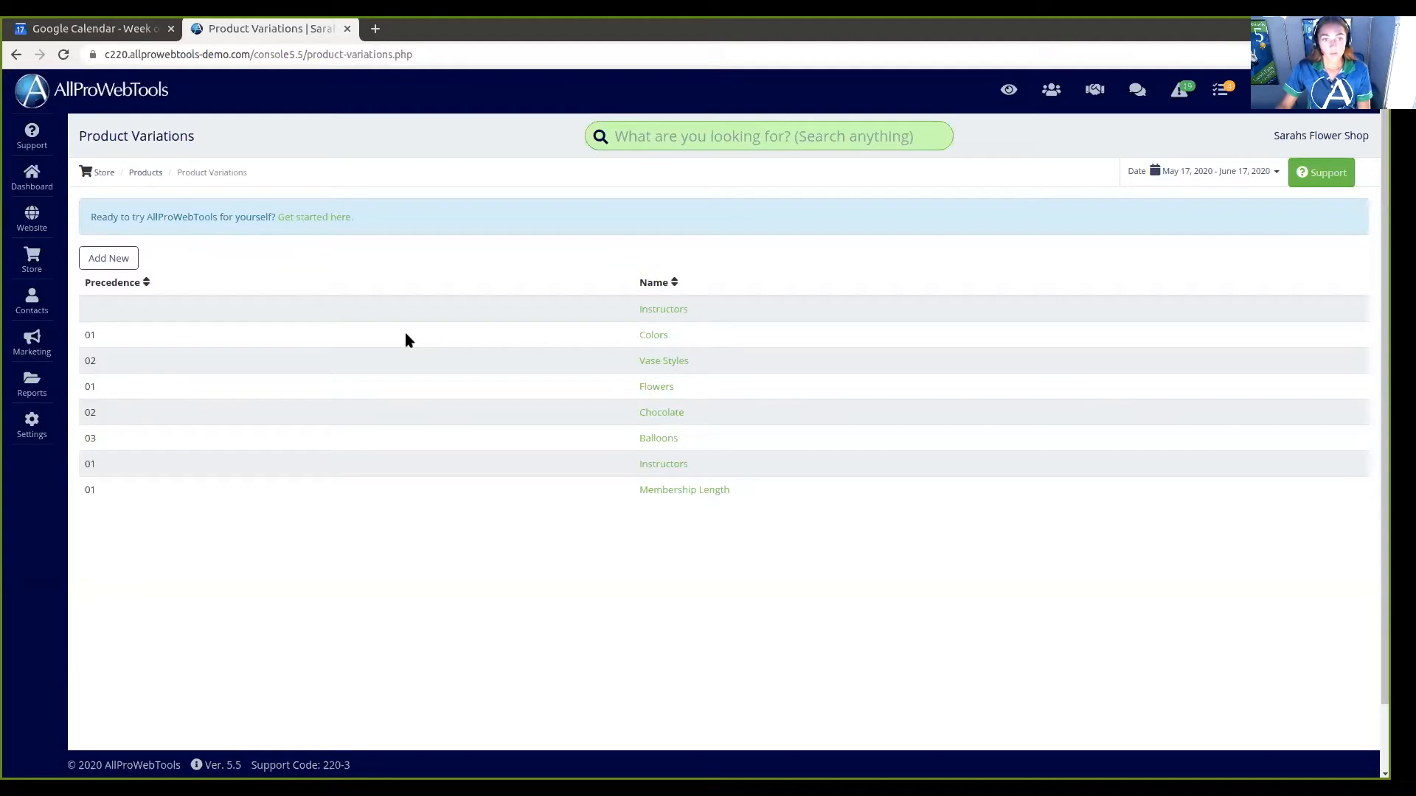
Start a new store product in the Classes category with the product type Calendar
left_click(33, 256)
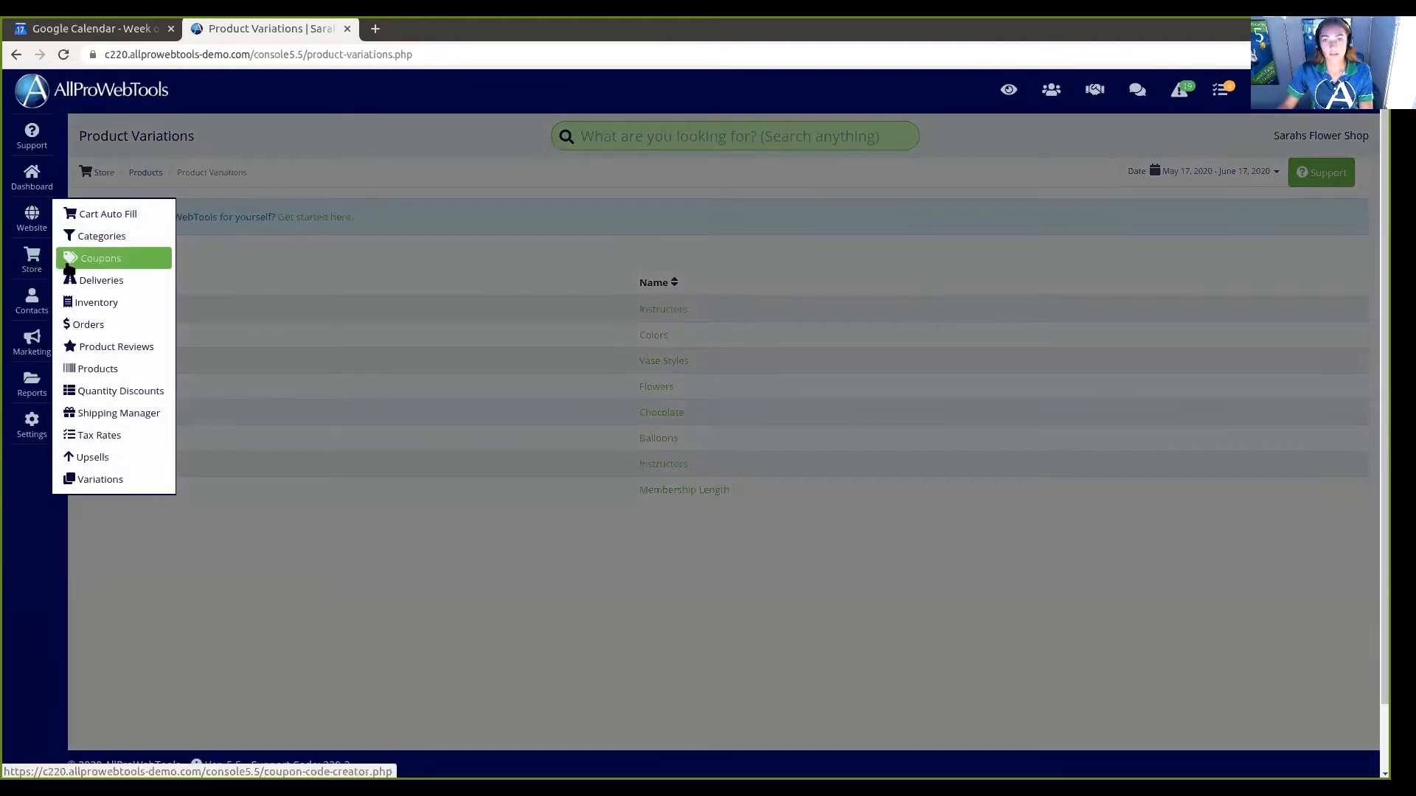
left_click(131, 370)
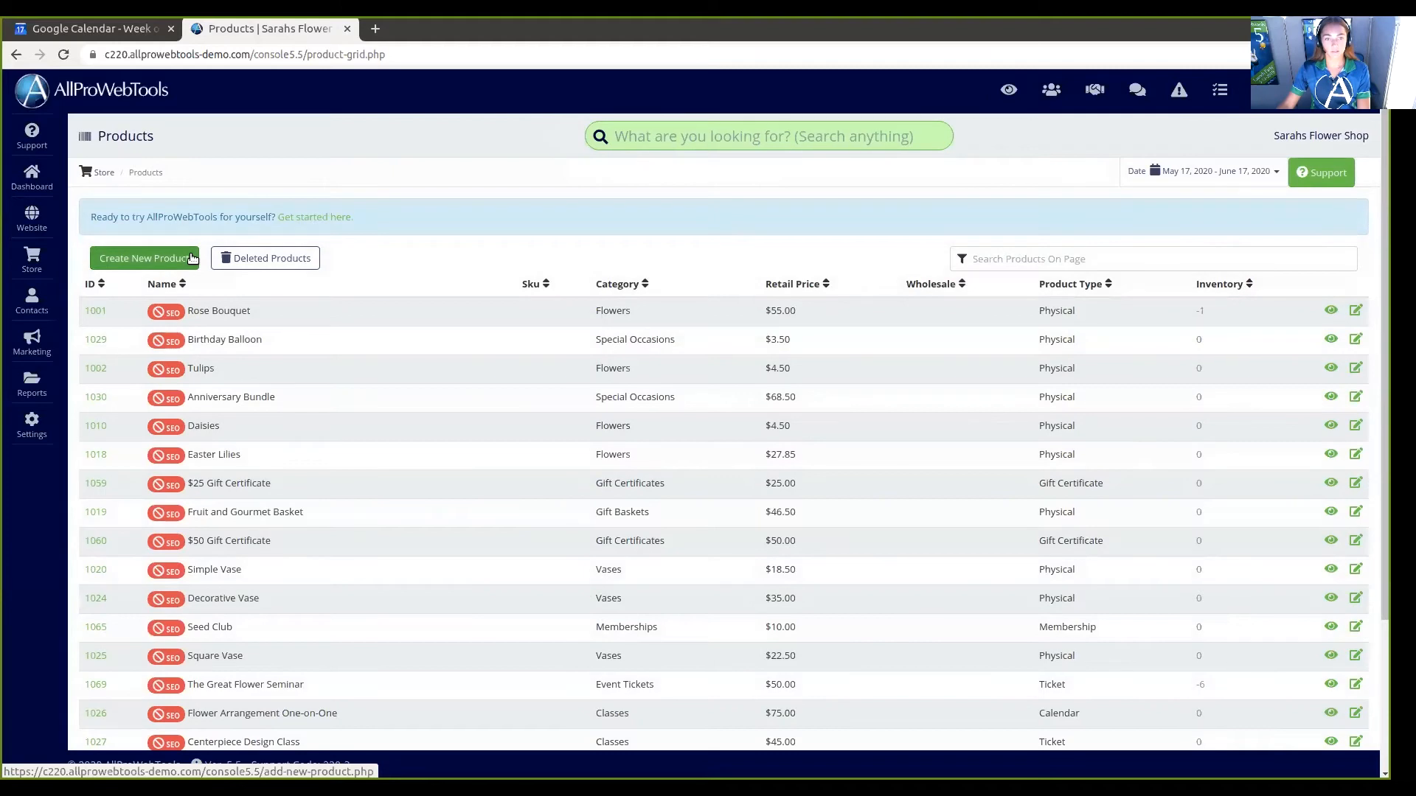
left_click(191, 258)
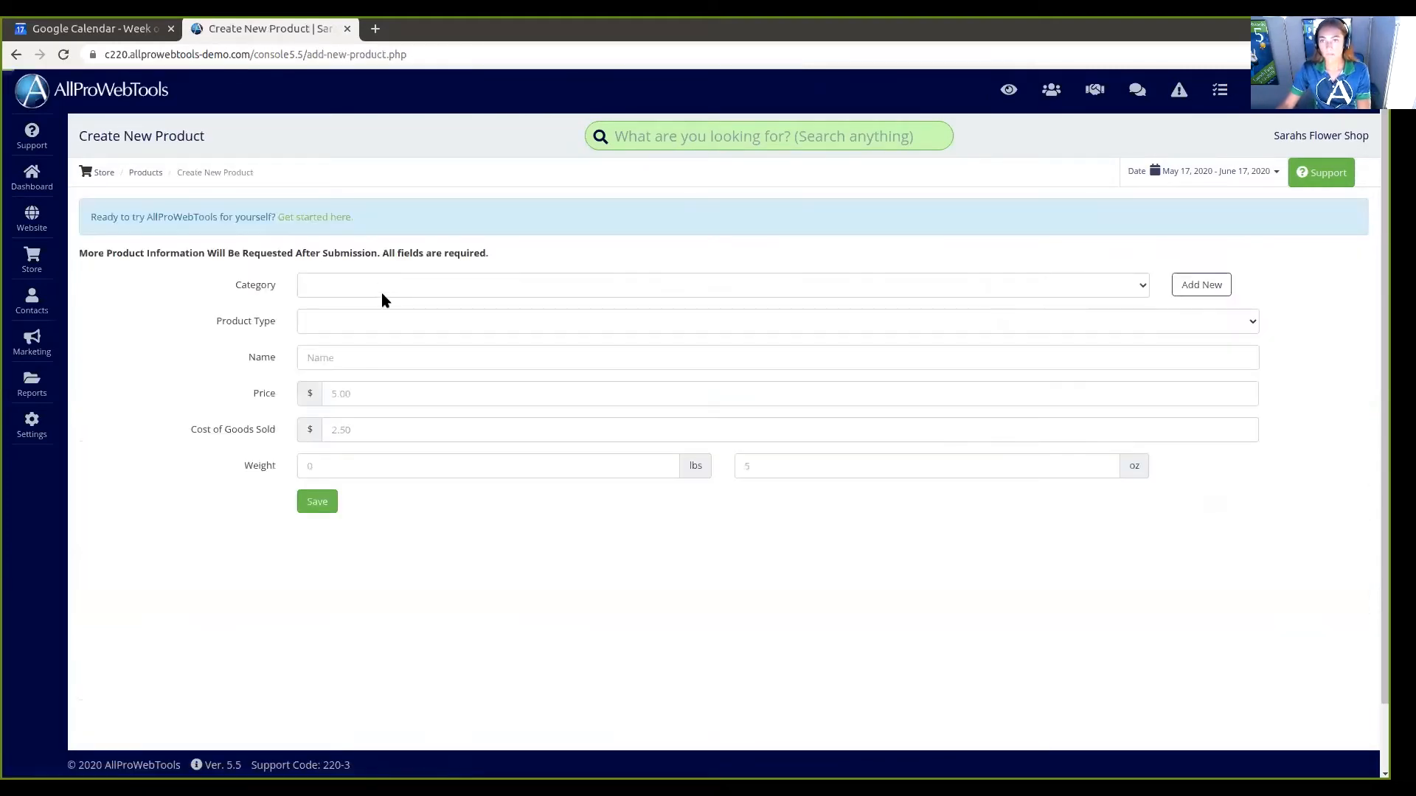
left_click(380, 288)
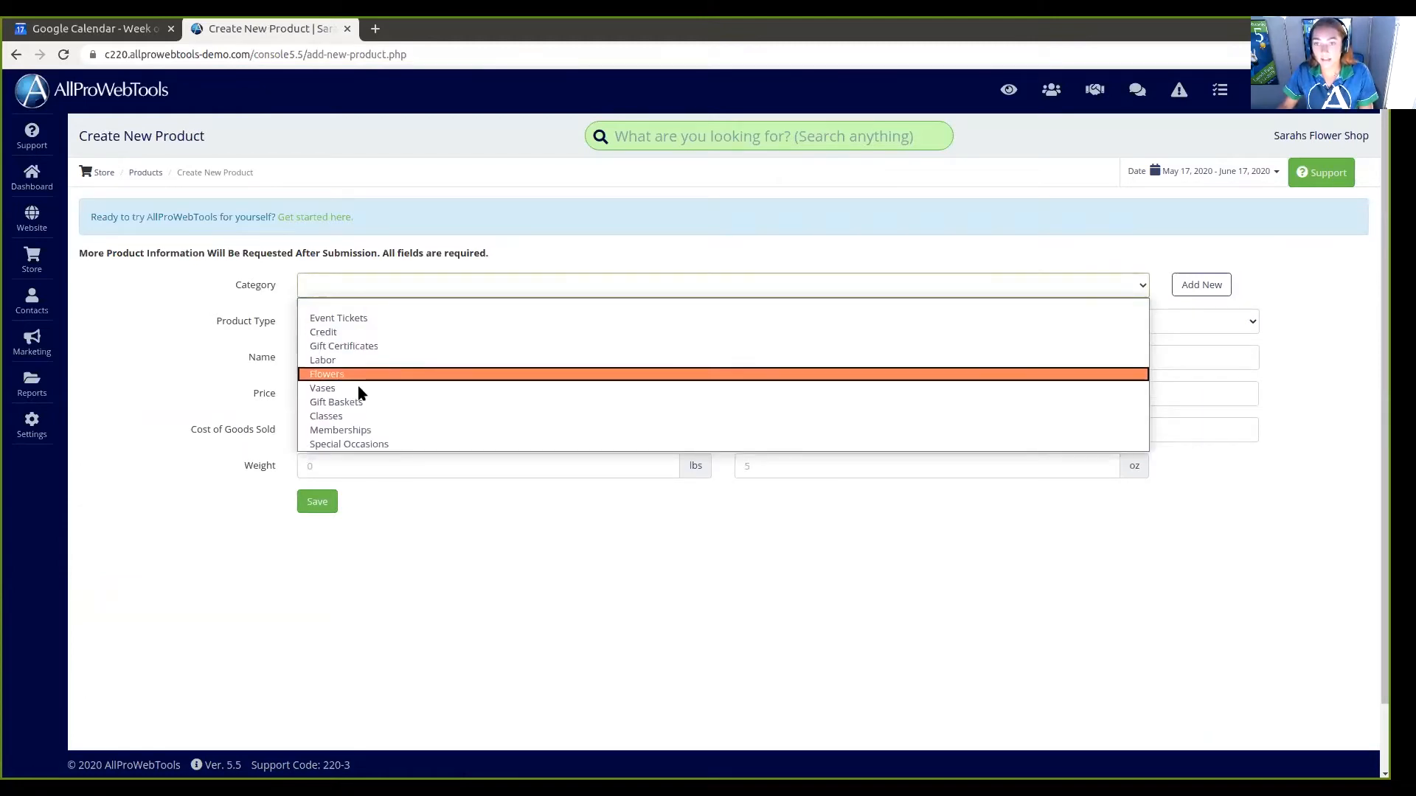
left_click(357, 418)
left_click(330, 322)
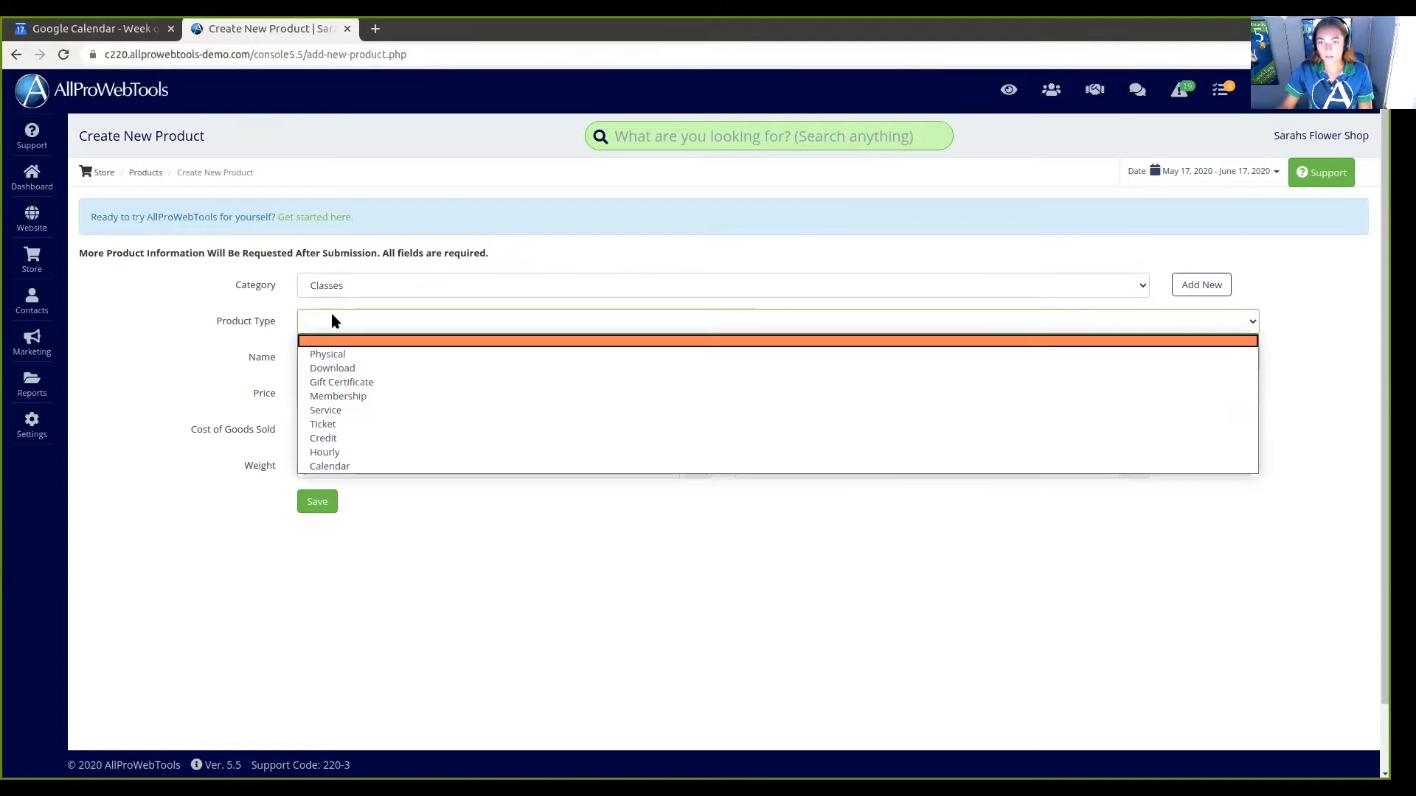
left_click(342, 465)
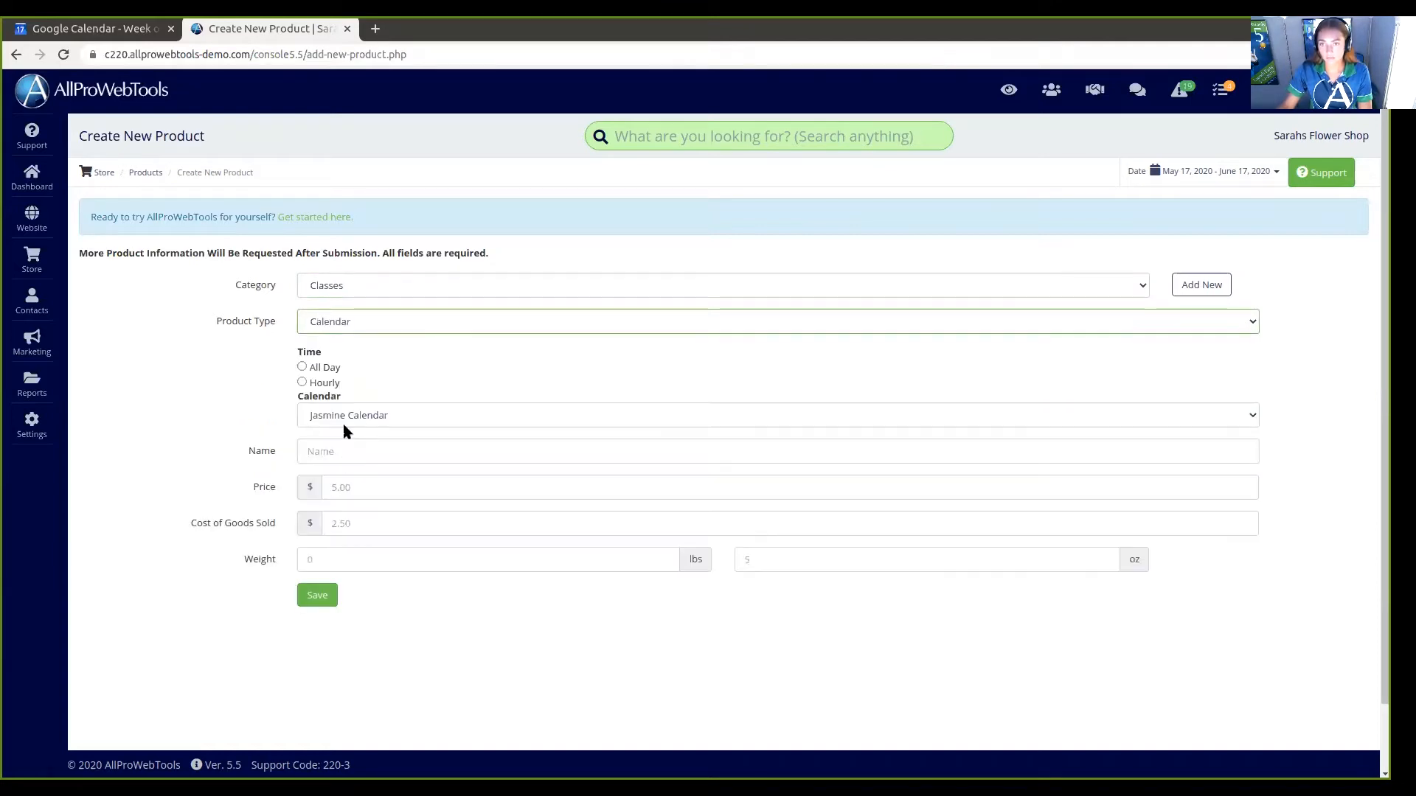
Set the product's time to Hourly with a 1 Hour length and assign the calendar named by the shop's e-mail address
left_click(304, 382)
left_click(333, 402)
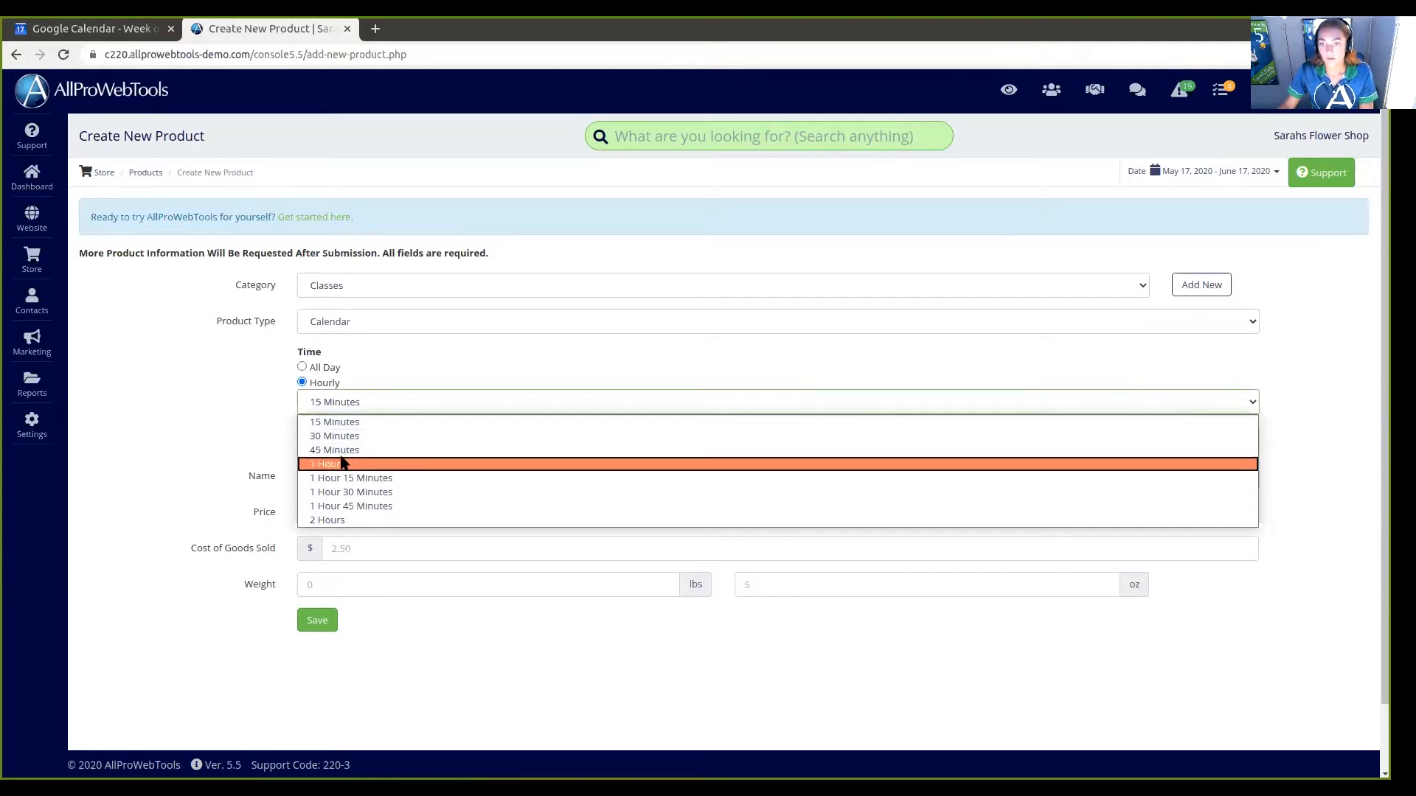
left_click(342, 459)
left_click(347, 442)
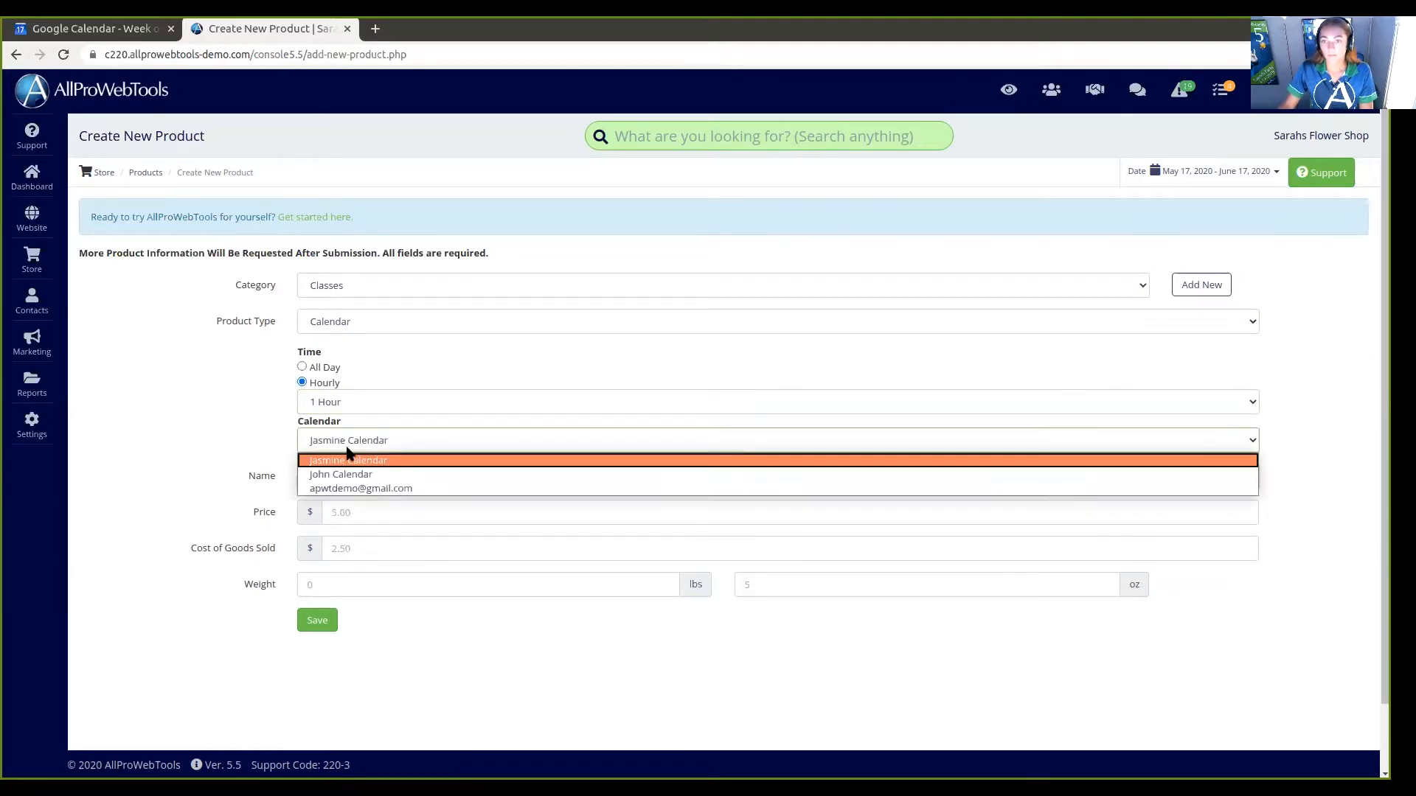
left_click(360, 489)
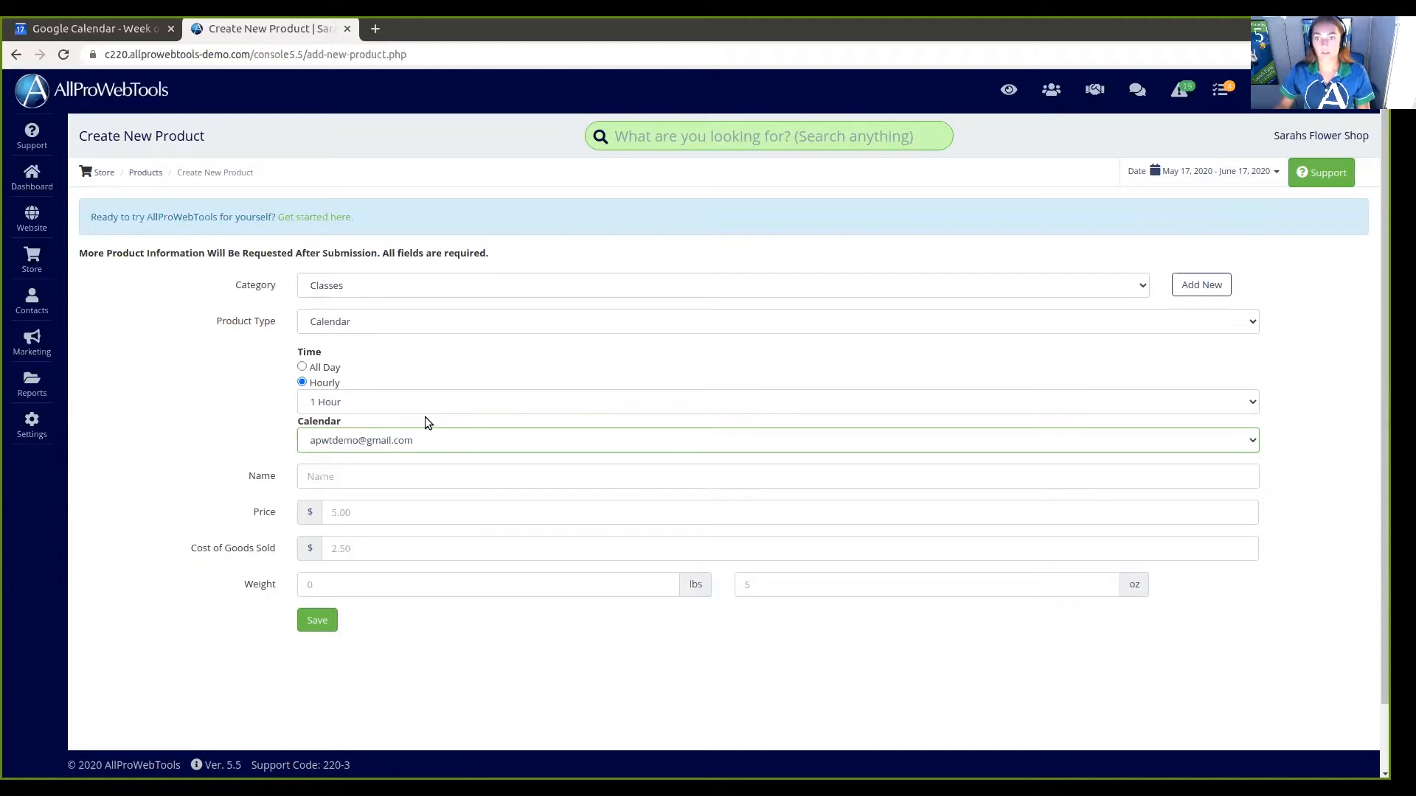
Name the product "Create a Gift Basket One-on-One" with a price of $65.00 and cost of goods sold of $10.00
left_click(374, 483)
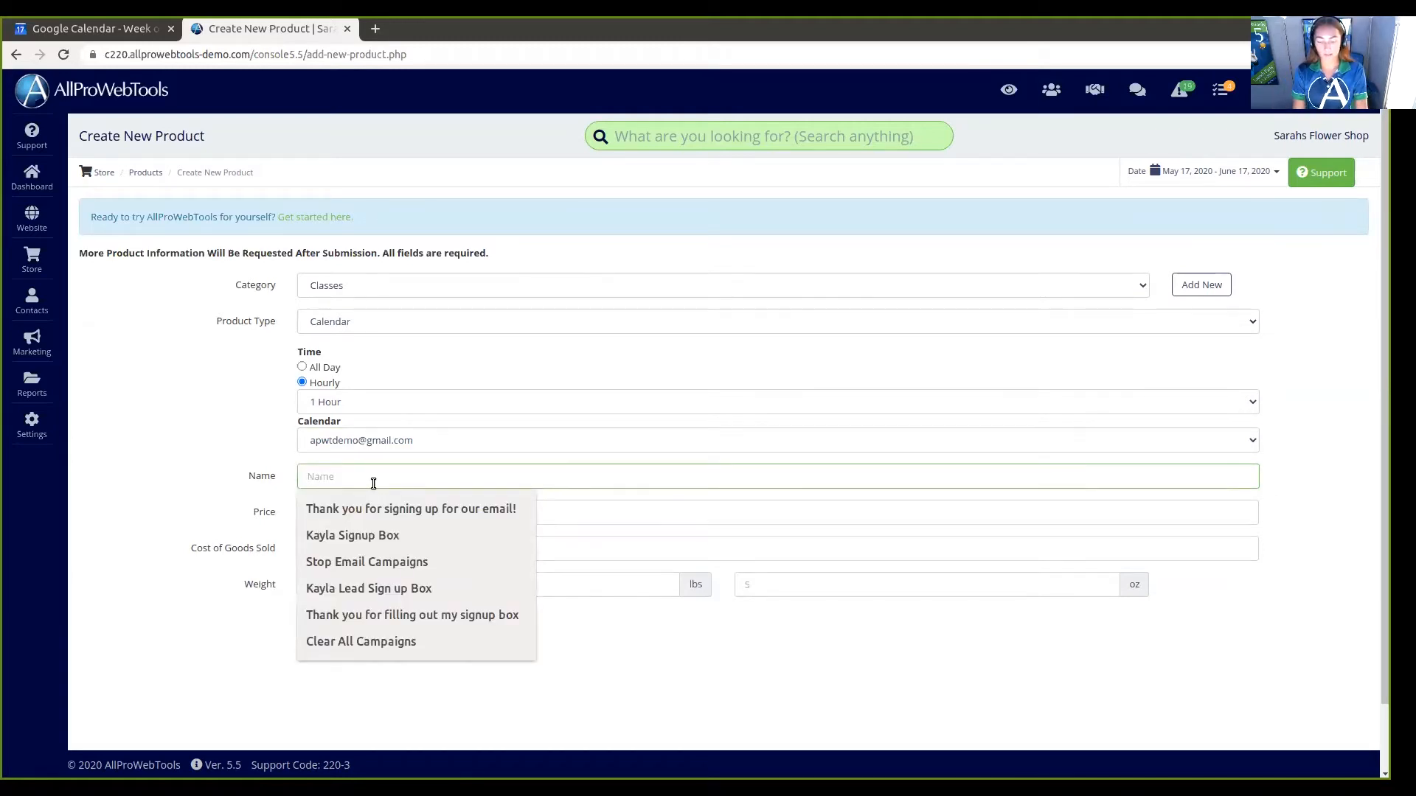
type("Create a Gift Bask")
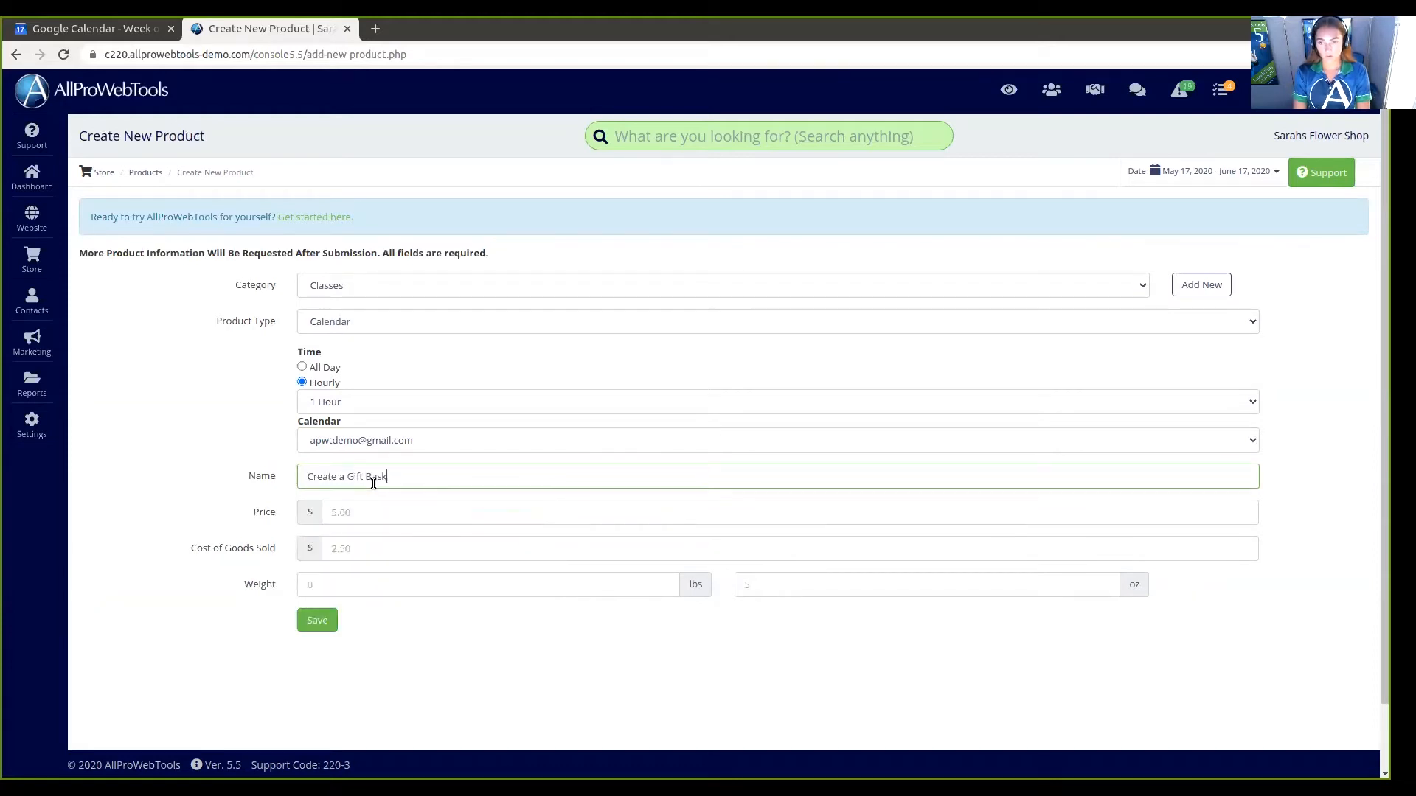
type("et One-on-One")
left_click(372, 516)
type("65.00")
key("Tab")
type("10")
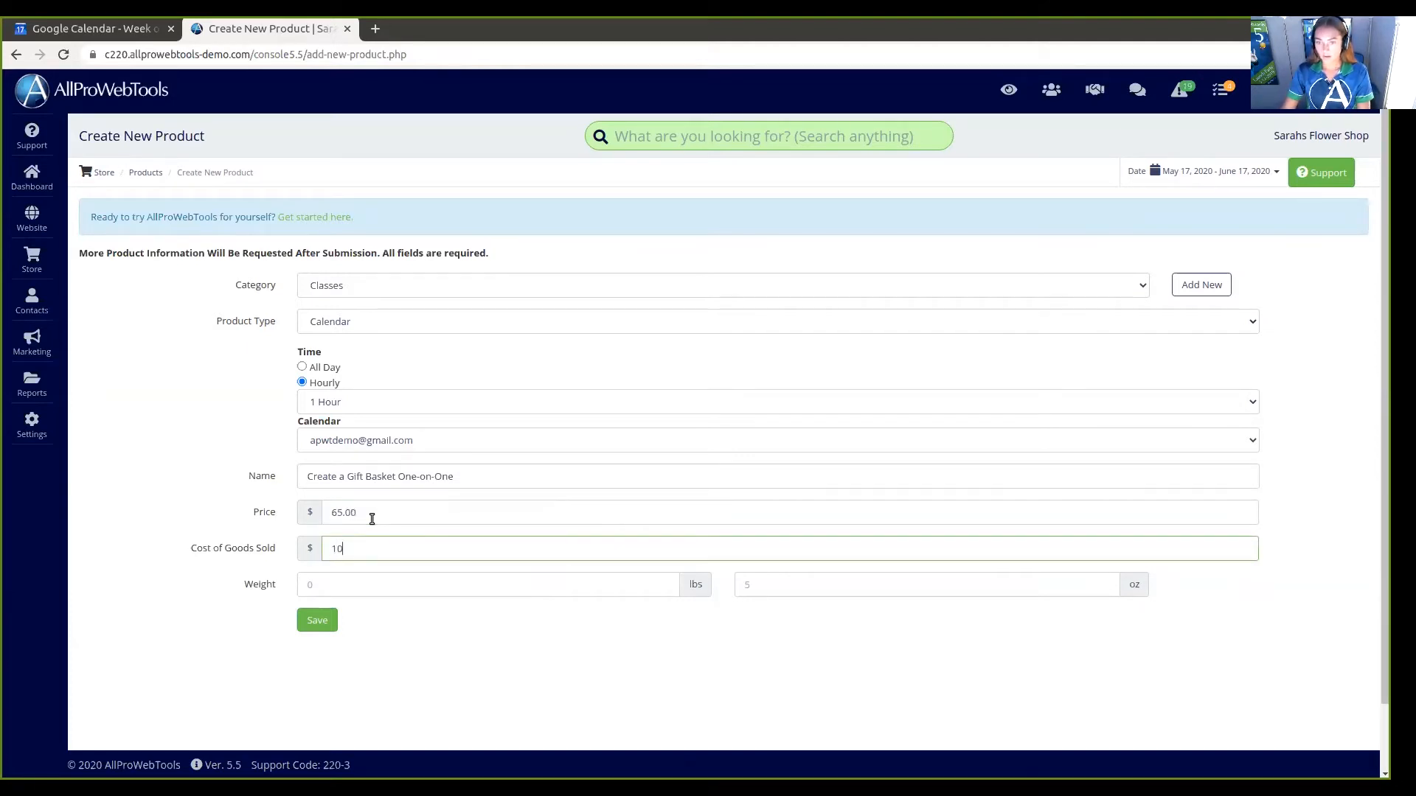
type(".00")
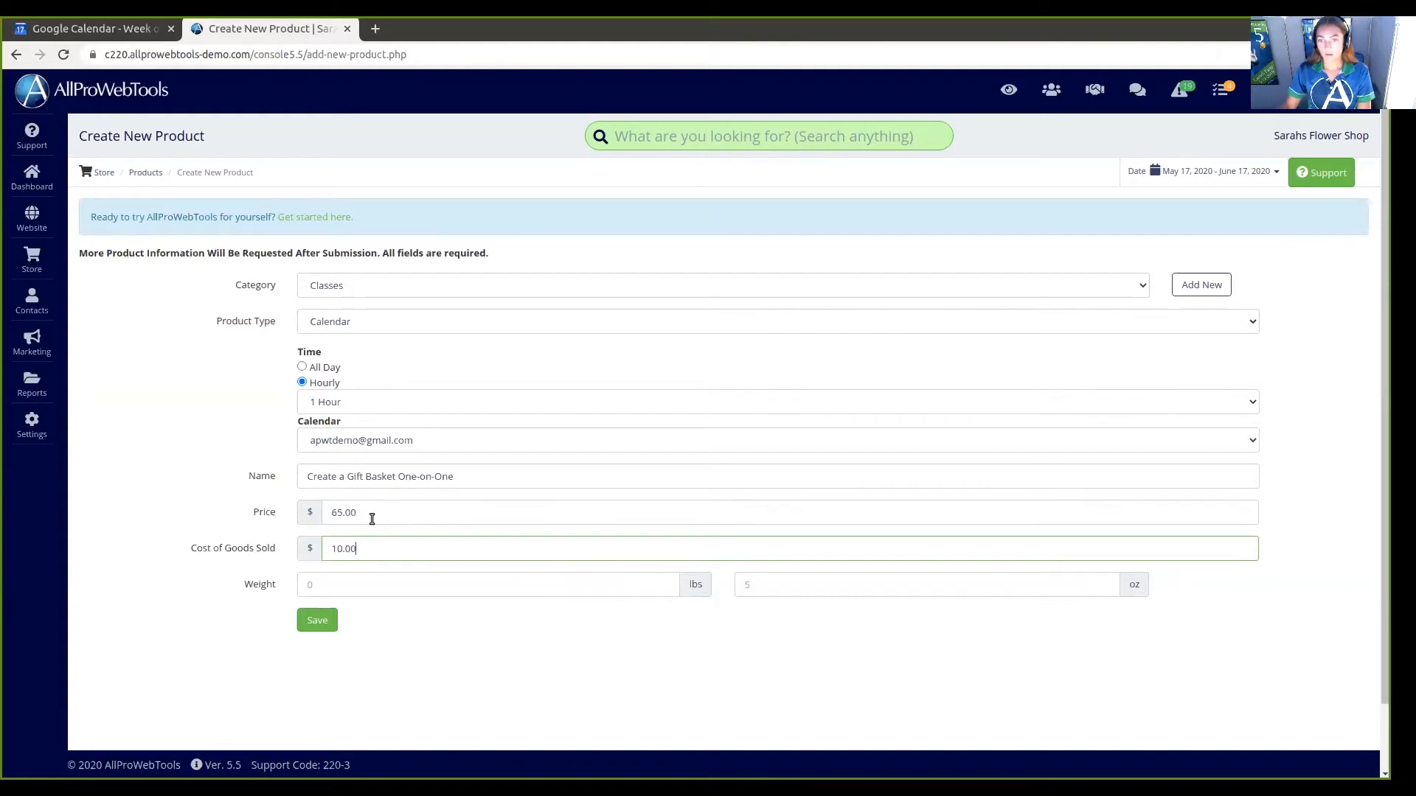
Set the product's weight to 0 lbs 0 oz and save the new product
left_click(373, 587)
type("10")
left_click(318, 620)
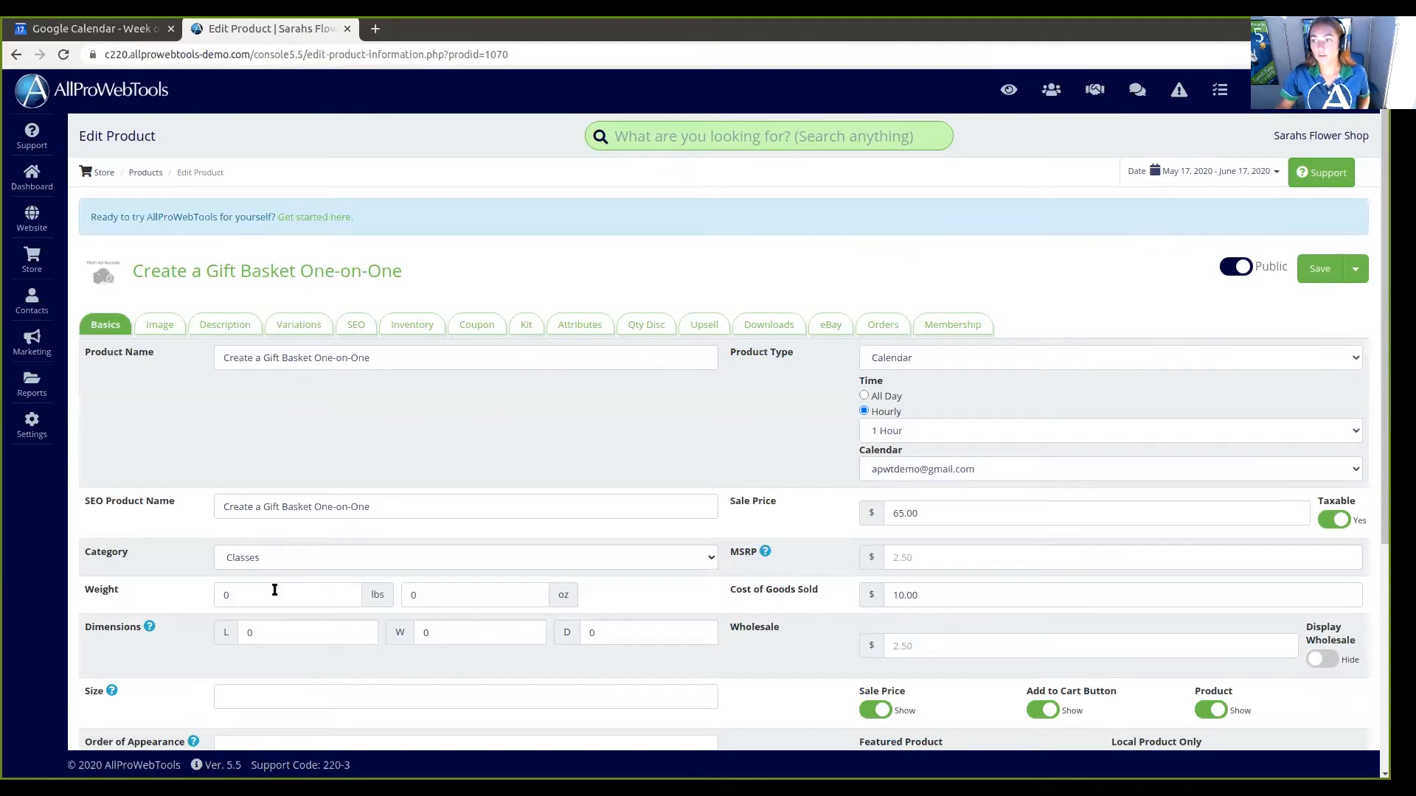
Review the saved product's basic settings, including its time length, calendar, price and weight, keeping the length at 1 Hour
scroll(392, 450, "down", 1)
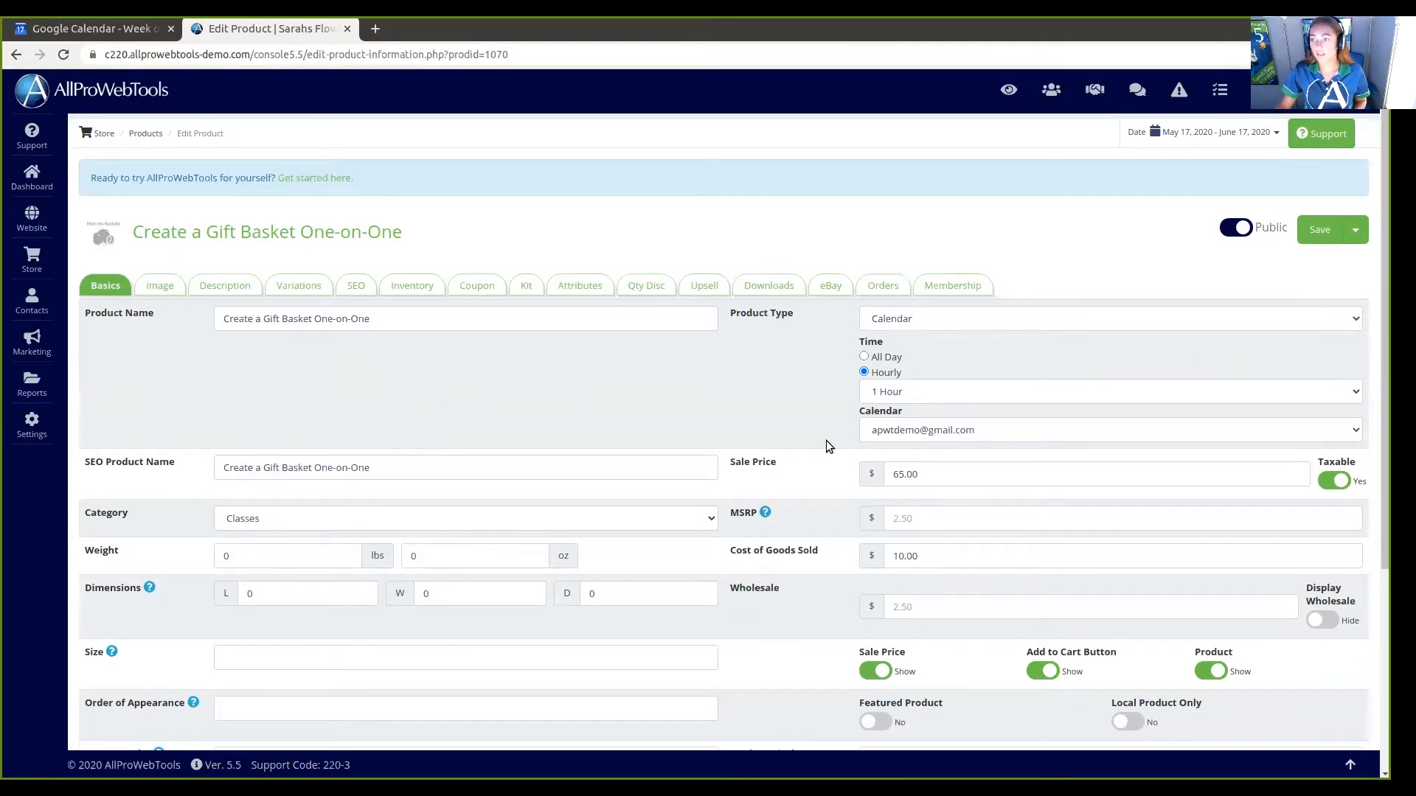
left_click(917, 396)
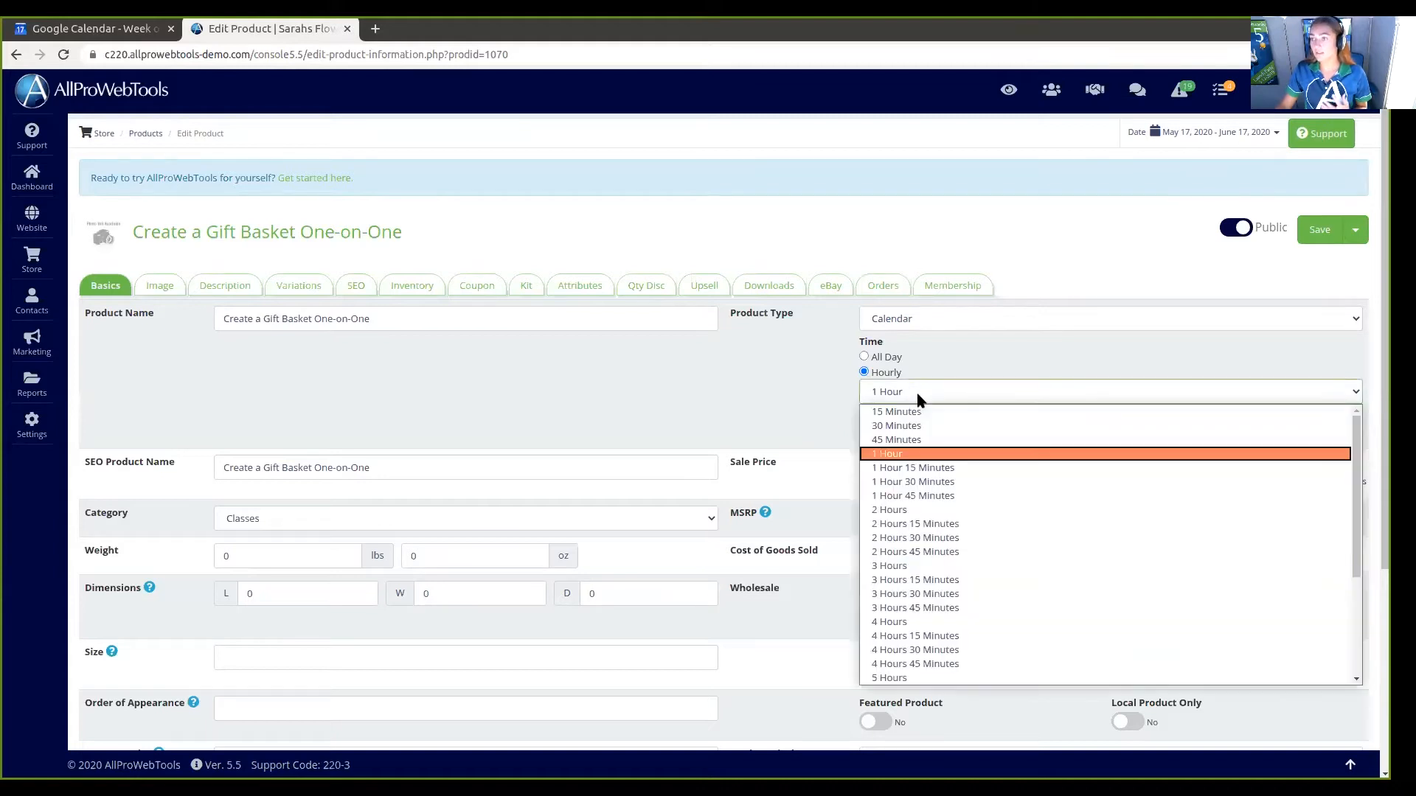
left_click(897, 455)
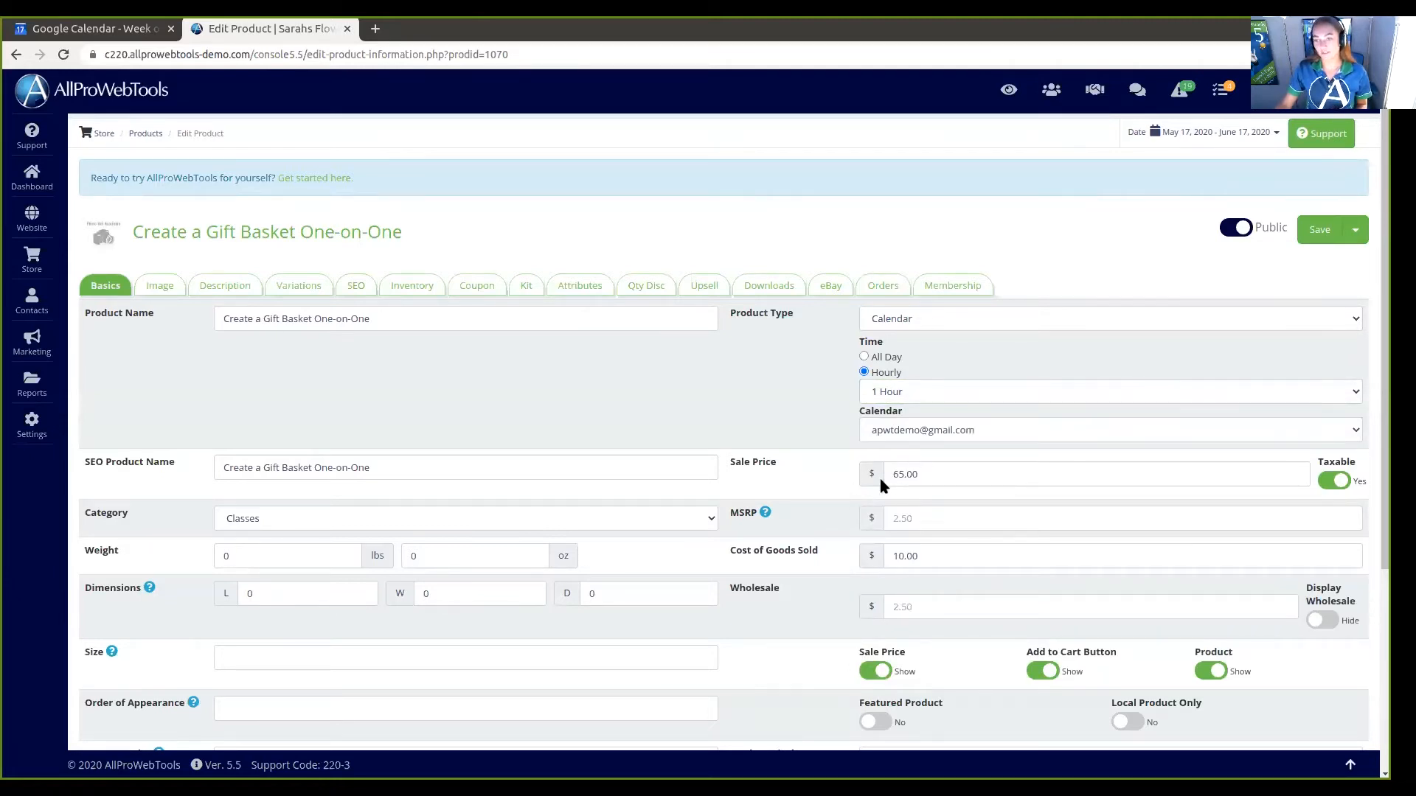
scroll(425, 524, "down", 2)
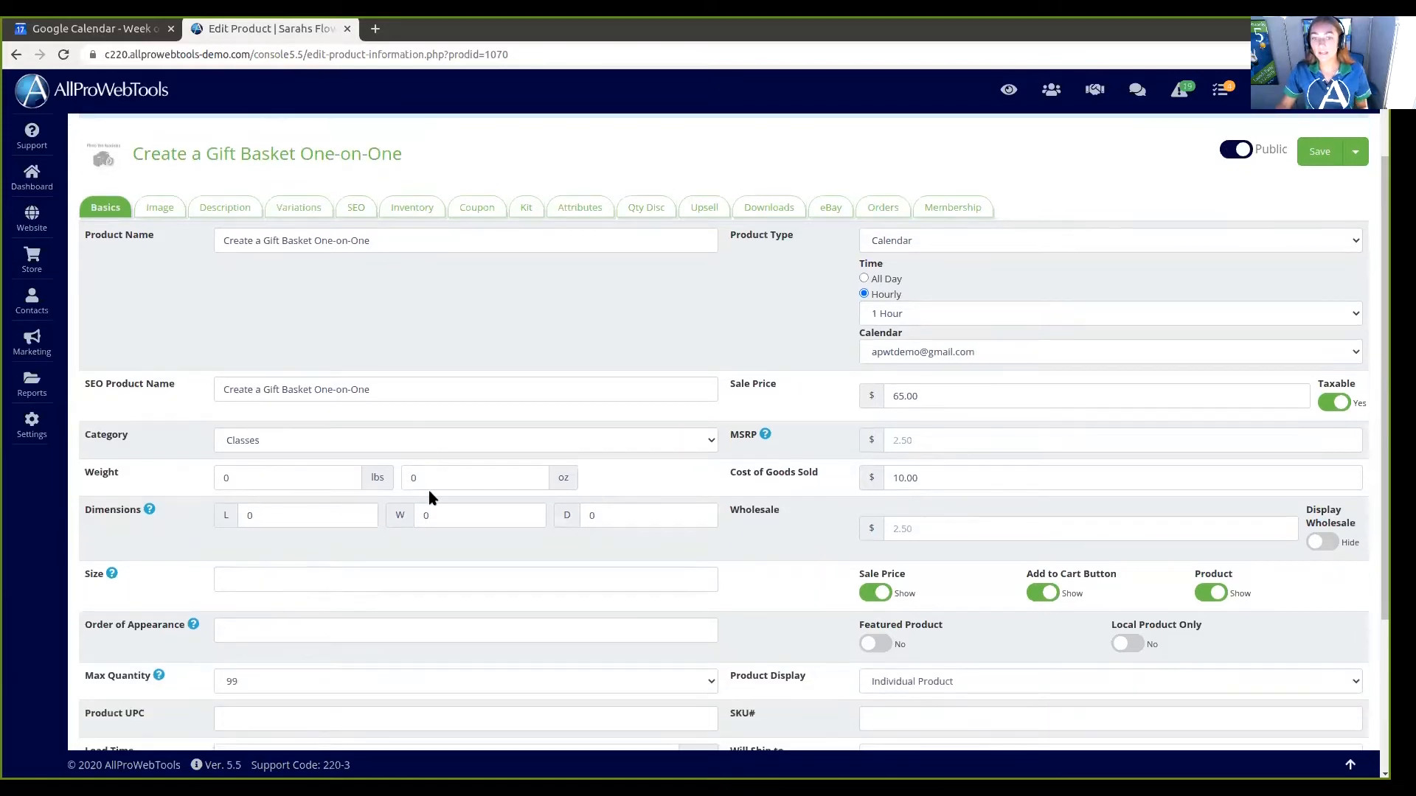
scroll(430, 497, "down", 2)
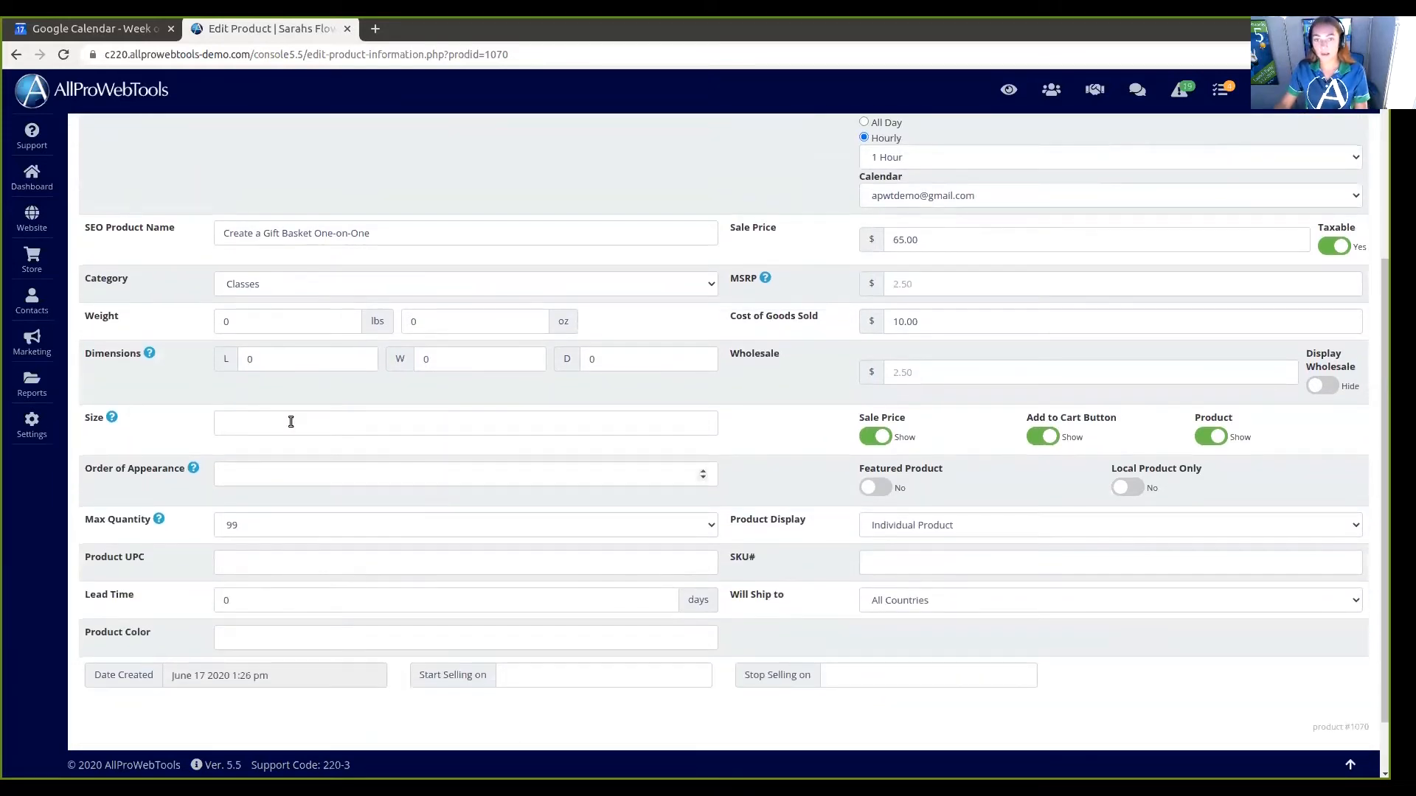
scroll(467, 684, "up", 4)
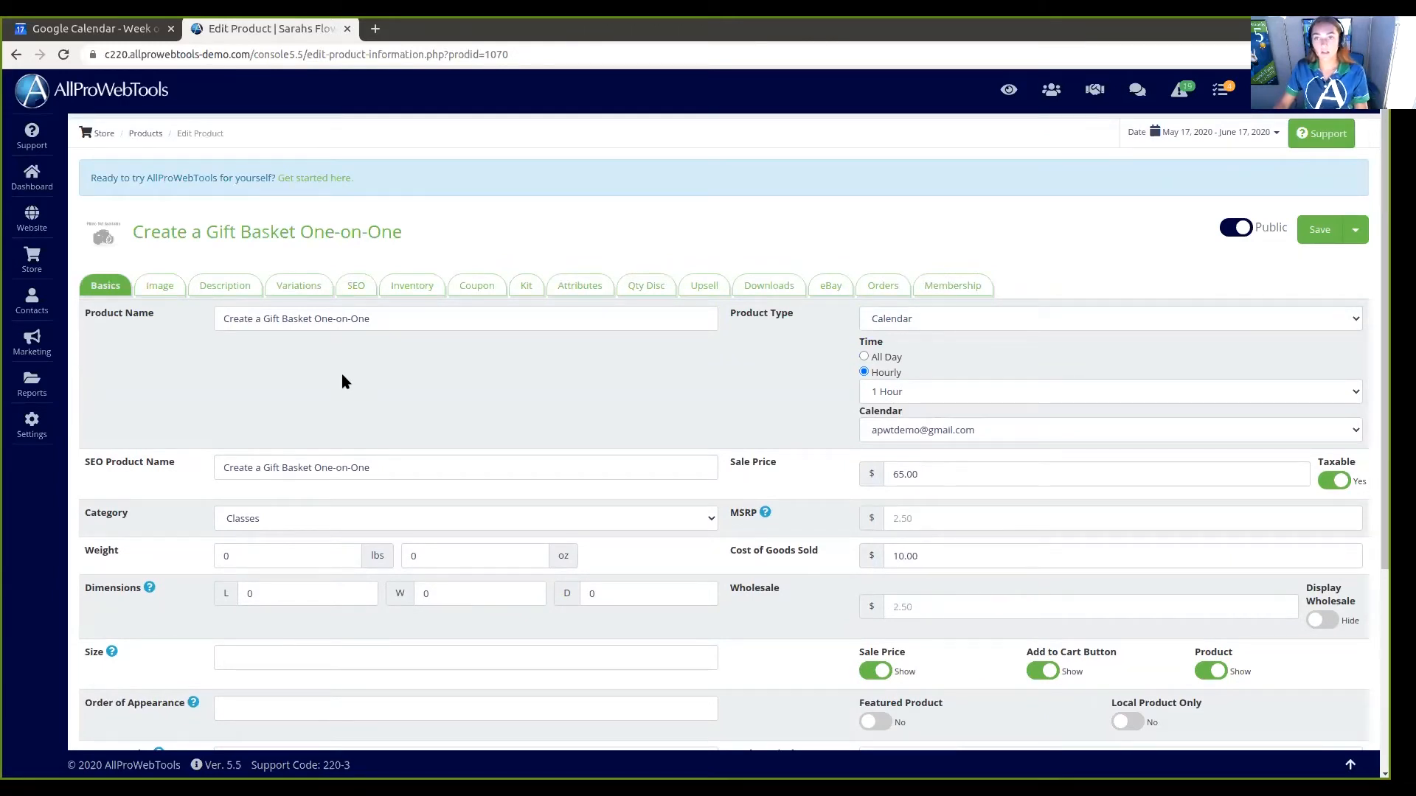
Add the Instructors variation to the product and set the first instructor's variation to Private
left_click(317, 291)
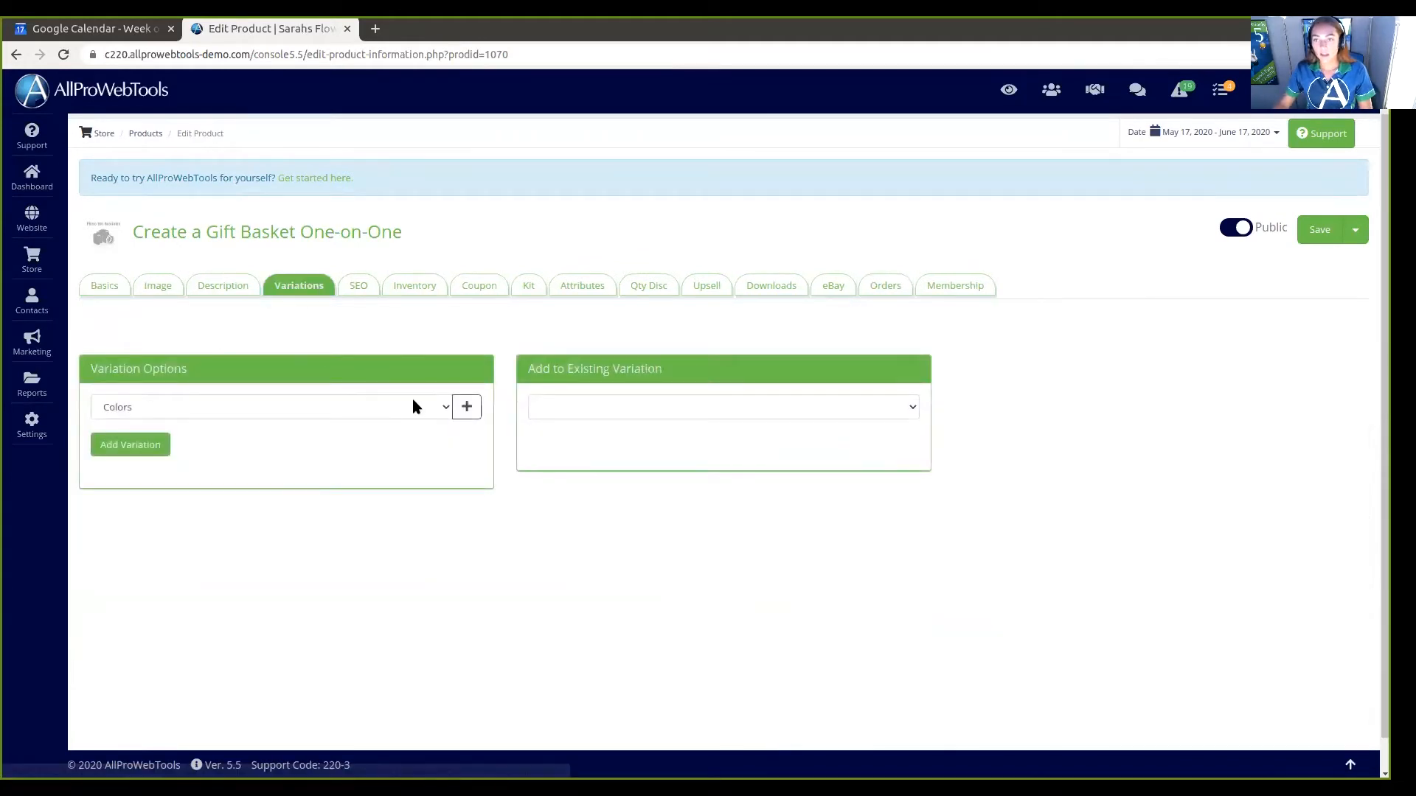
left_click(415, 402)
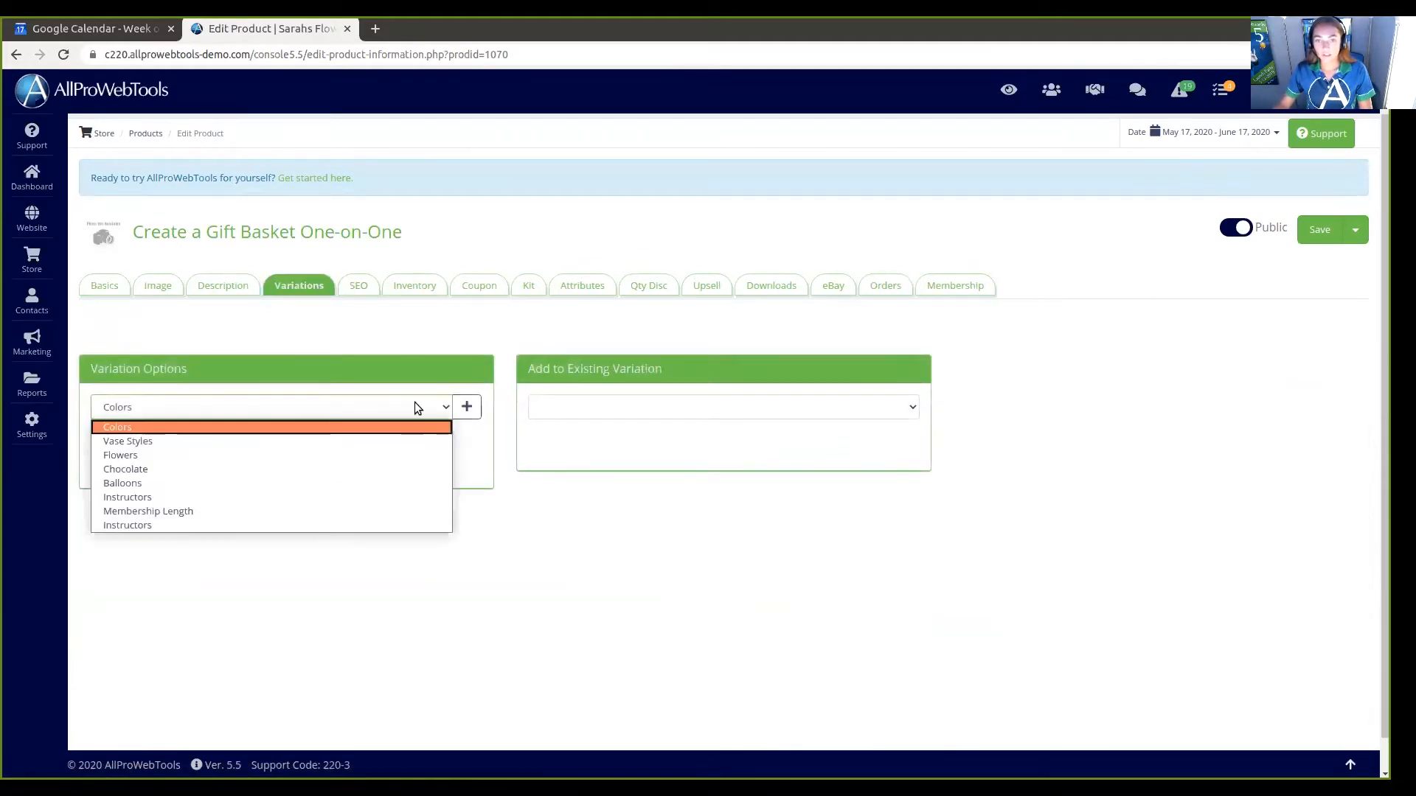
left_click(148, 499)
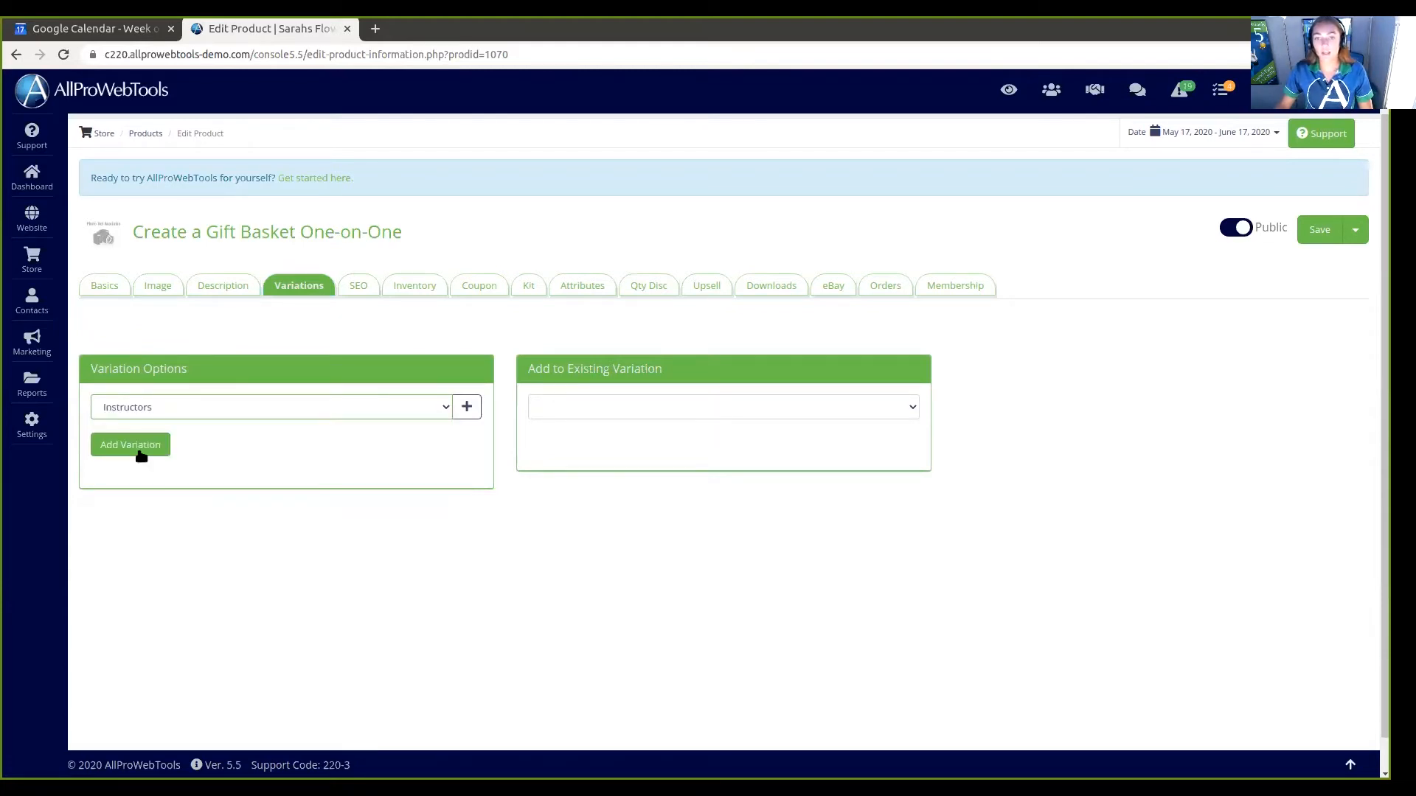
left_click(139, 449)
left_click(184, 504)
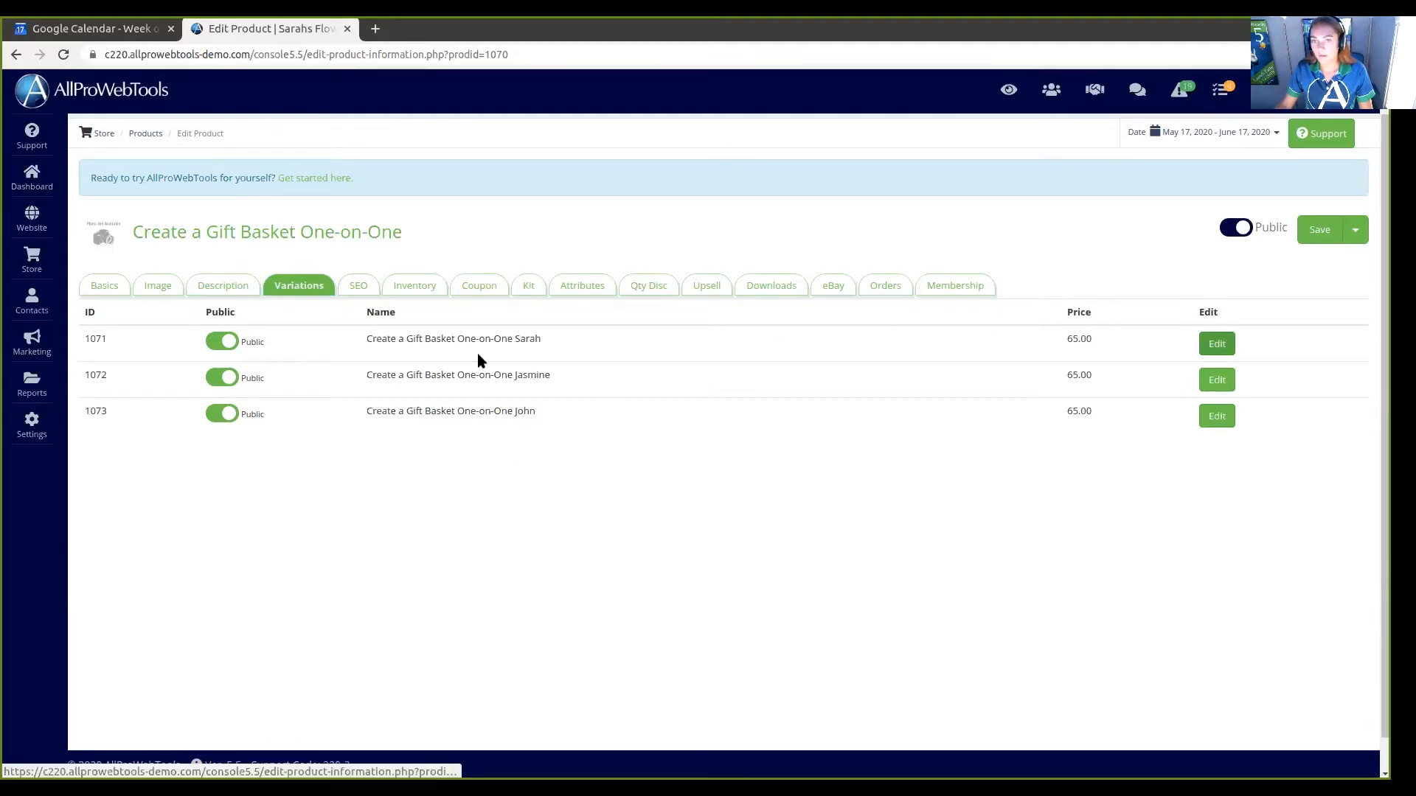
left_click(225, 342)
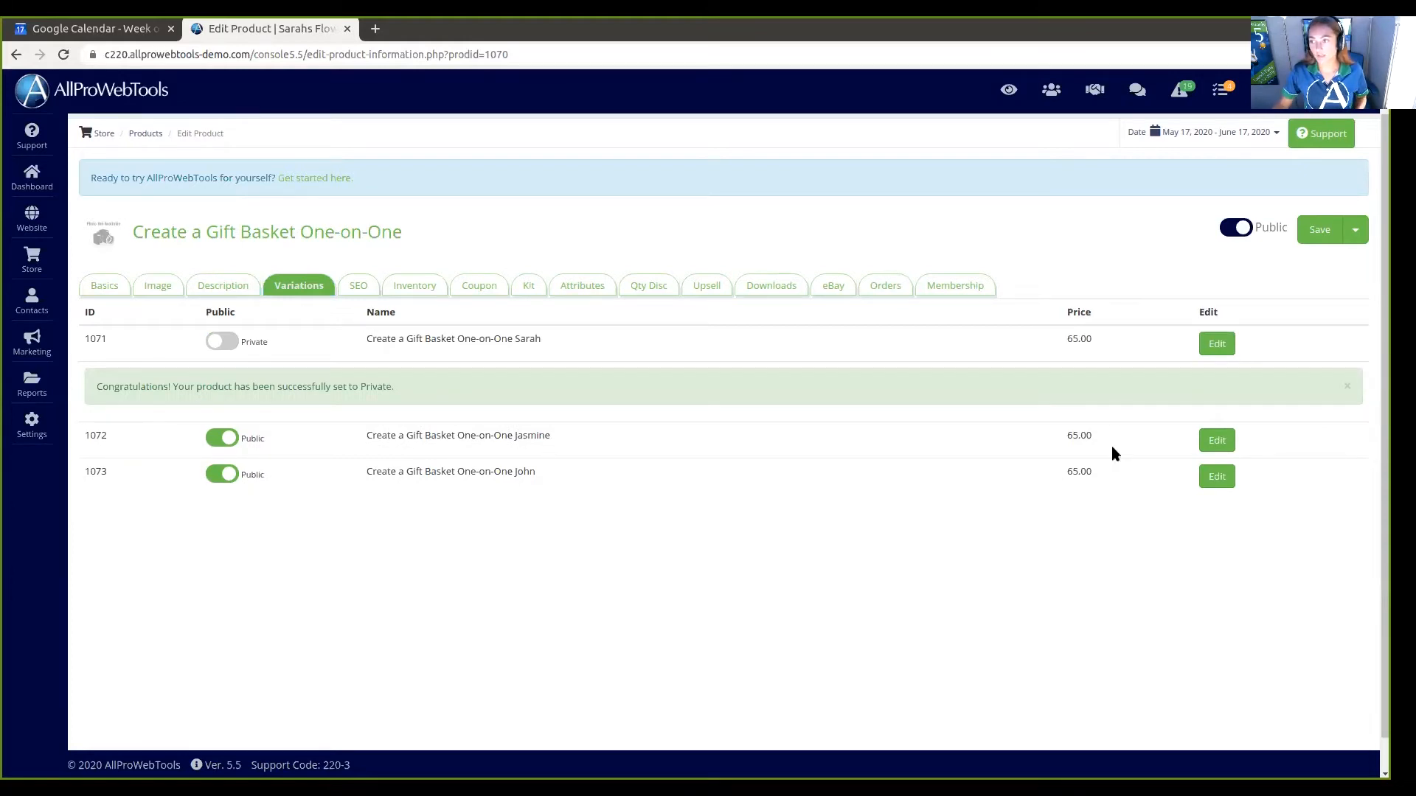
In the second instructor's variation, assign that instructor's calendar and set the hourly length to 2 Hours
left_click(1209, 440)
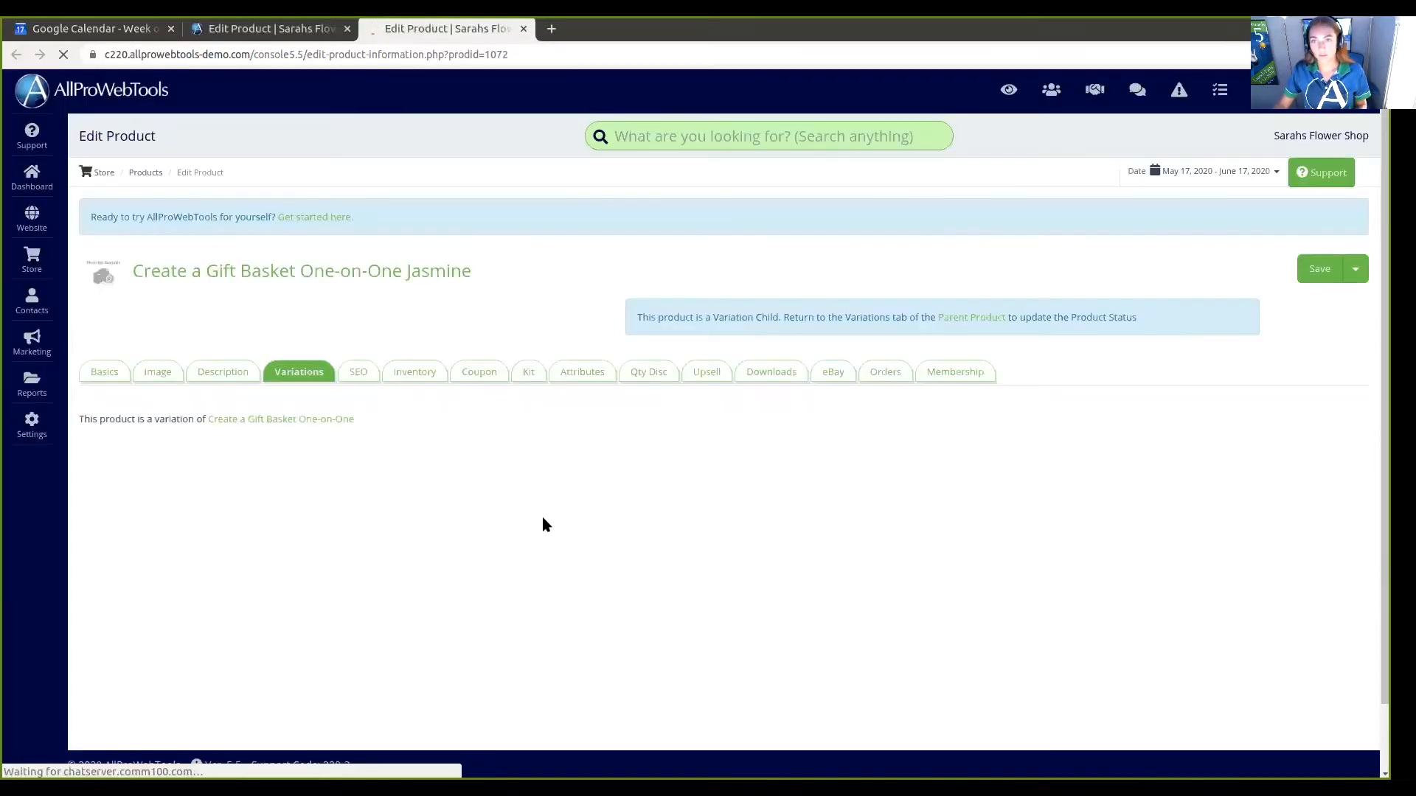
left_click(115, 374)
scroll(680, 499, "down", 1)
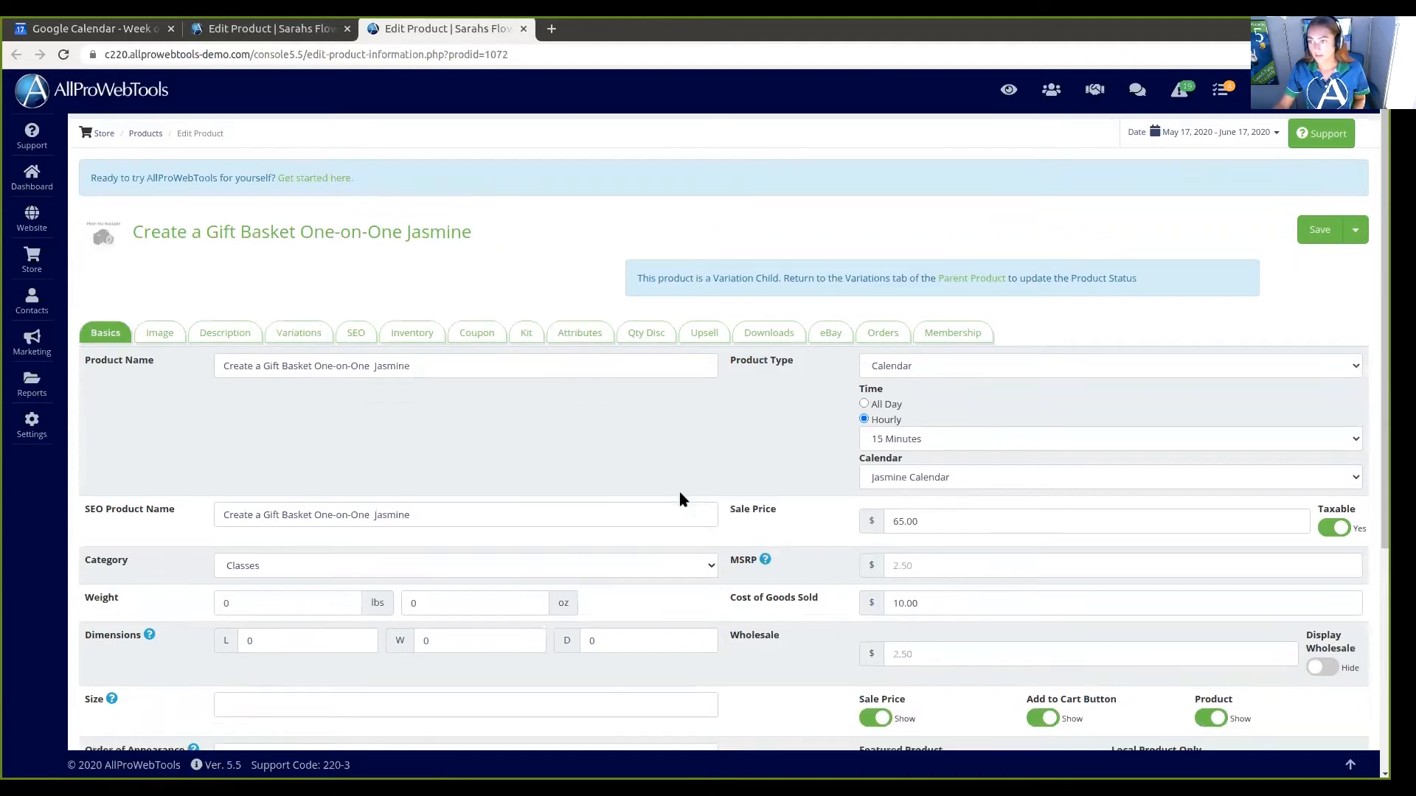
left_click(912, 484)
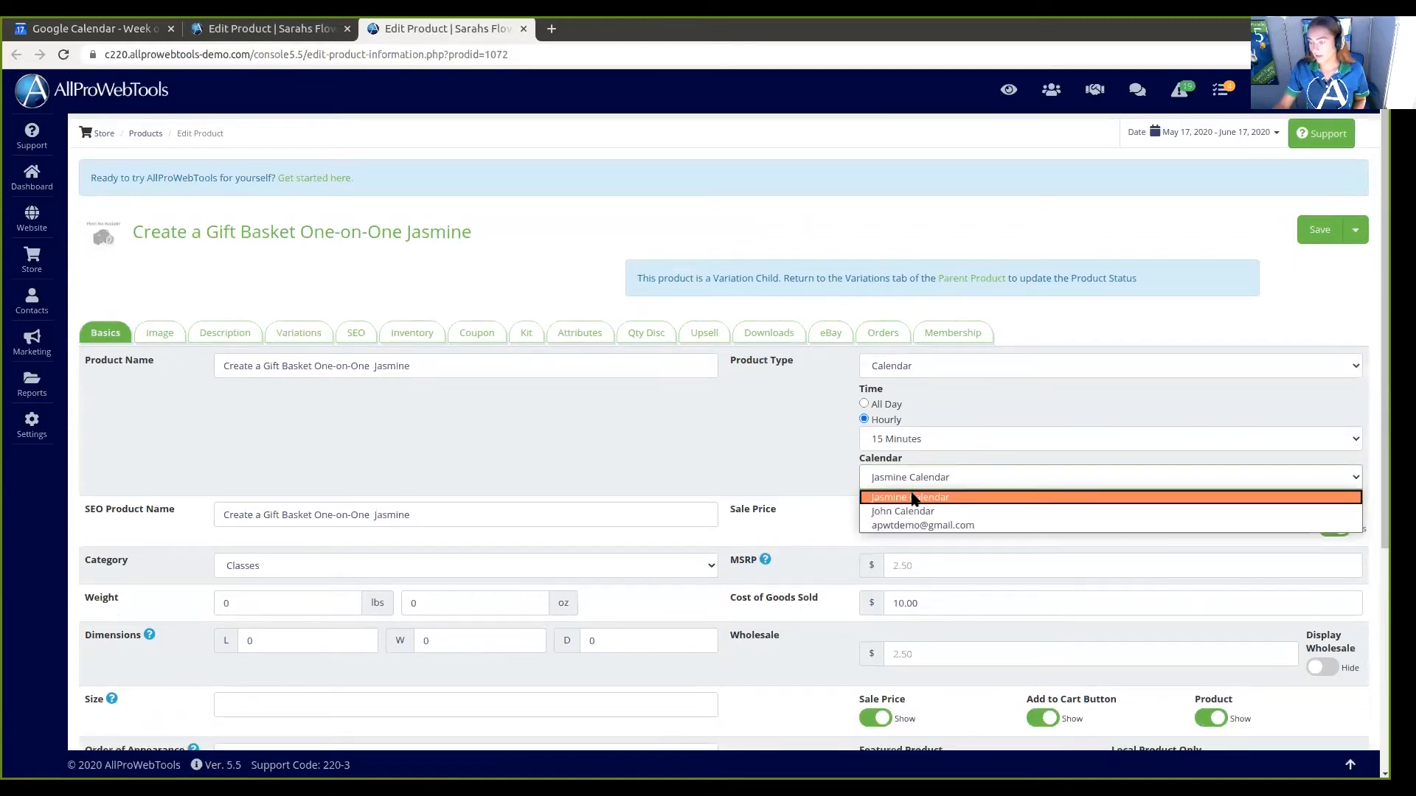
left_click(912, 497)
left_click(915, 447)
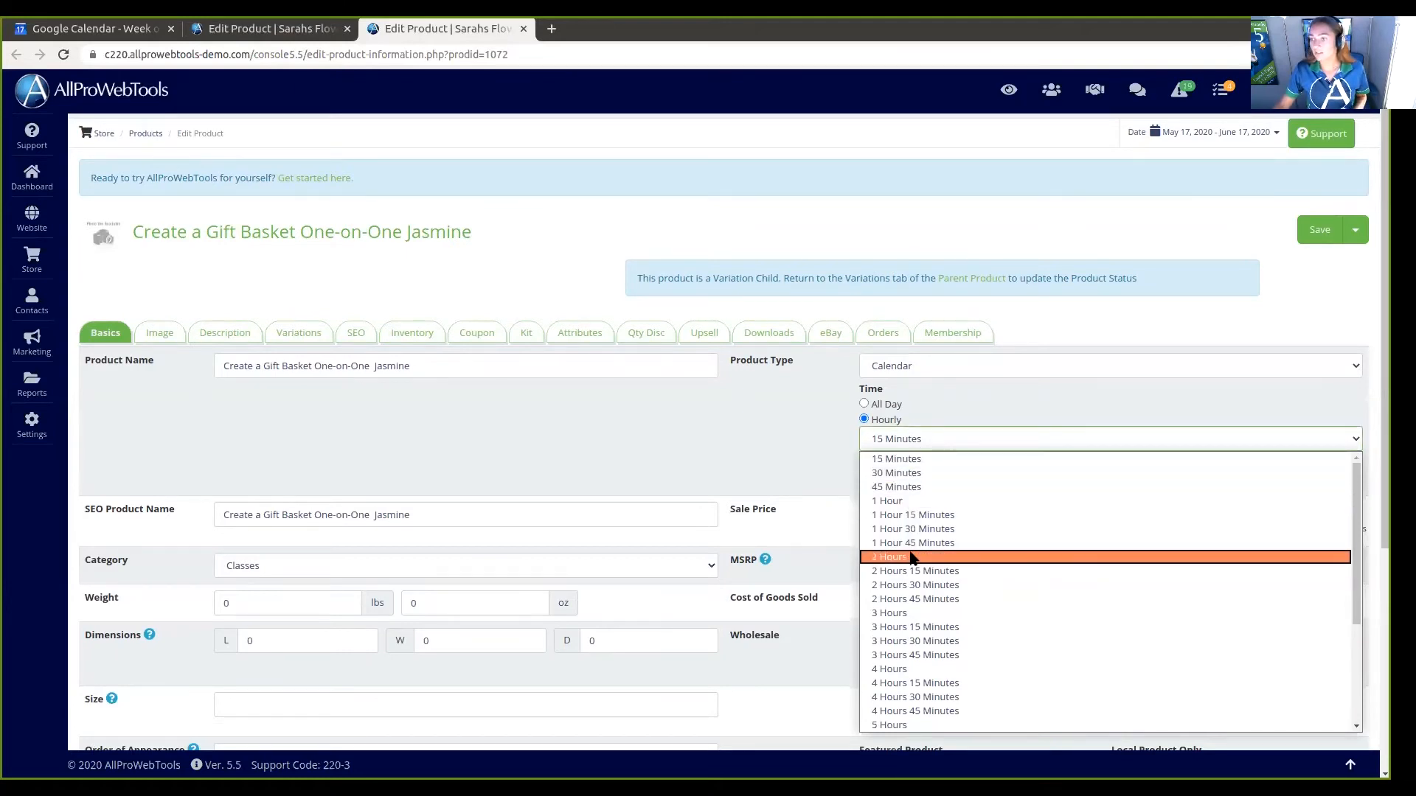
left_click(912, 558)
Set the second instructor variation's sale price to $75.00 and save the variation
scroll(1019, 514, "down", 1)
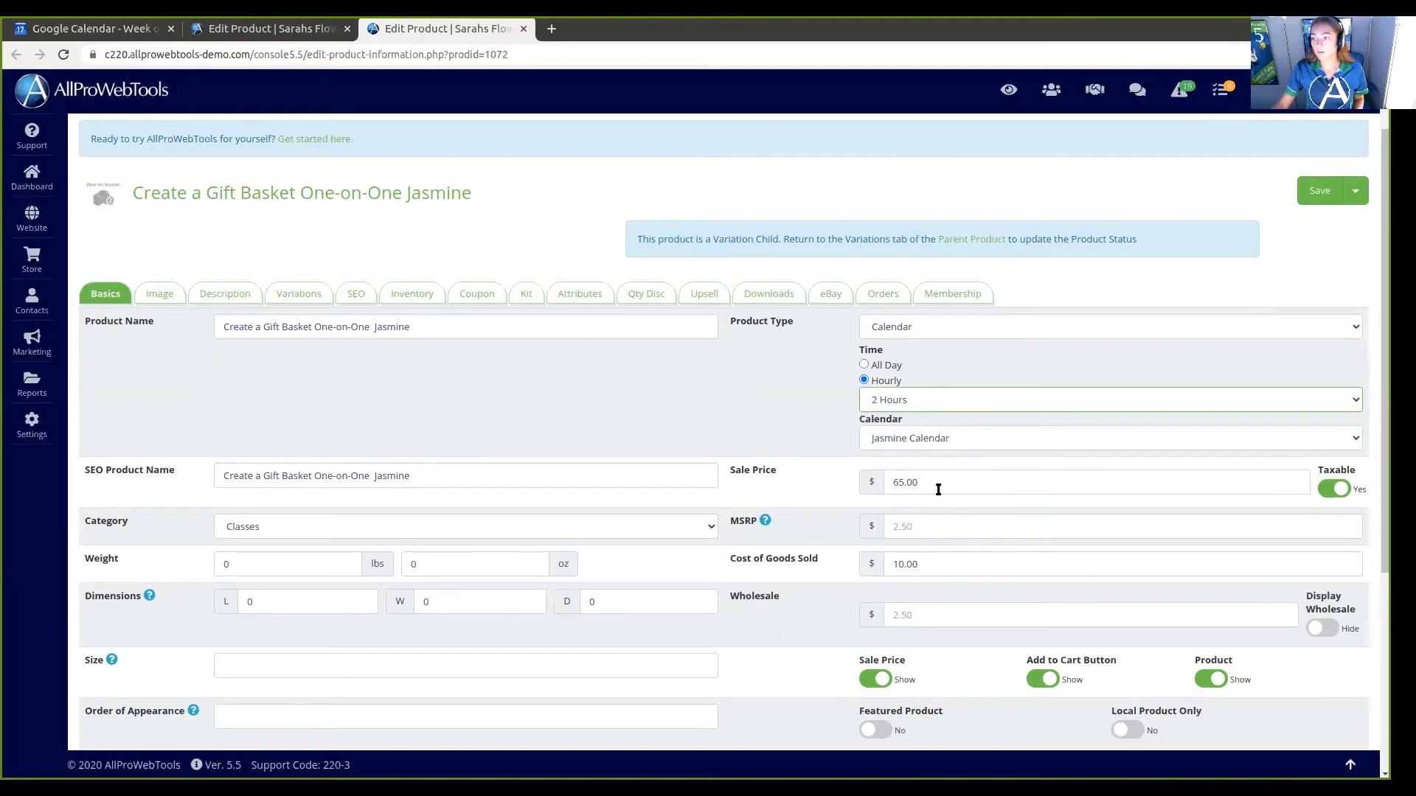
left_click(931, 486)
type("7")
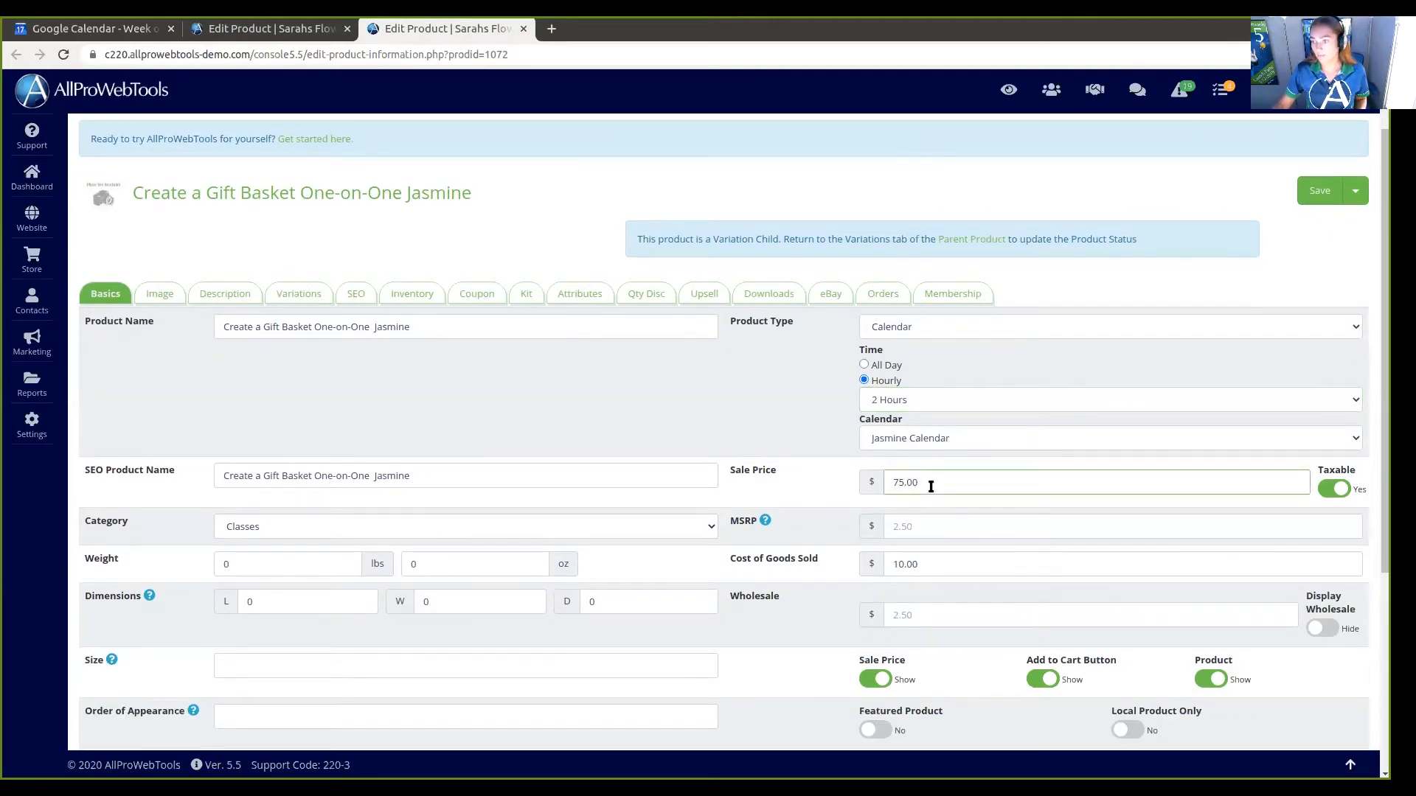
scroll(1285, 250, "up", 2)
left_click(1309, 267)
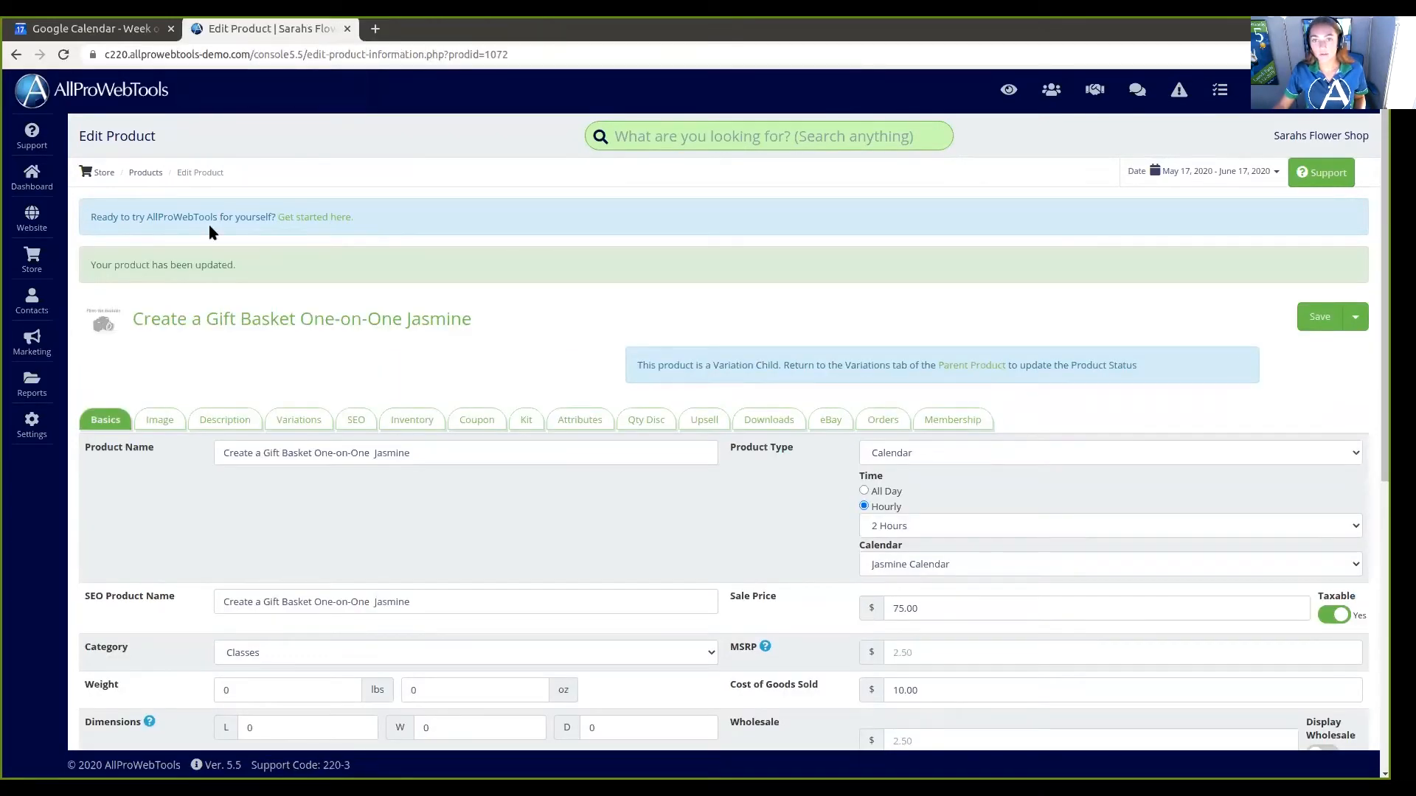
Return to the Create a Gift Basket One-on-One product through the product list and open the third instructor variation's basic settings
left_click(151, 172)
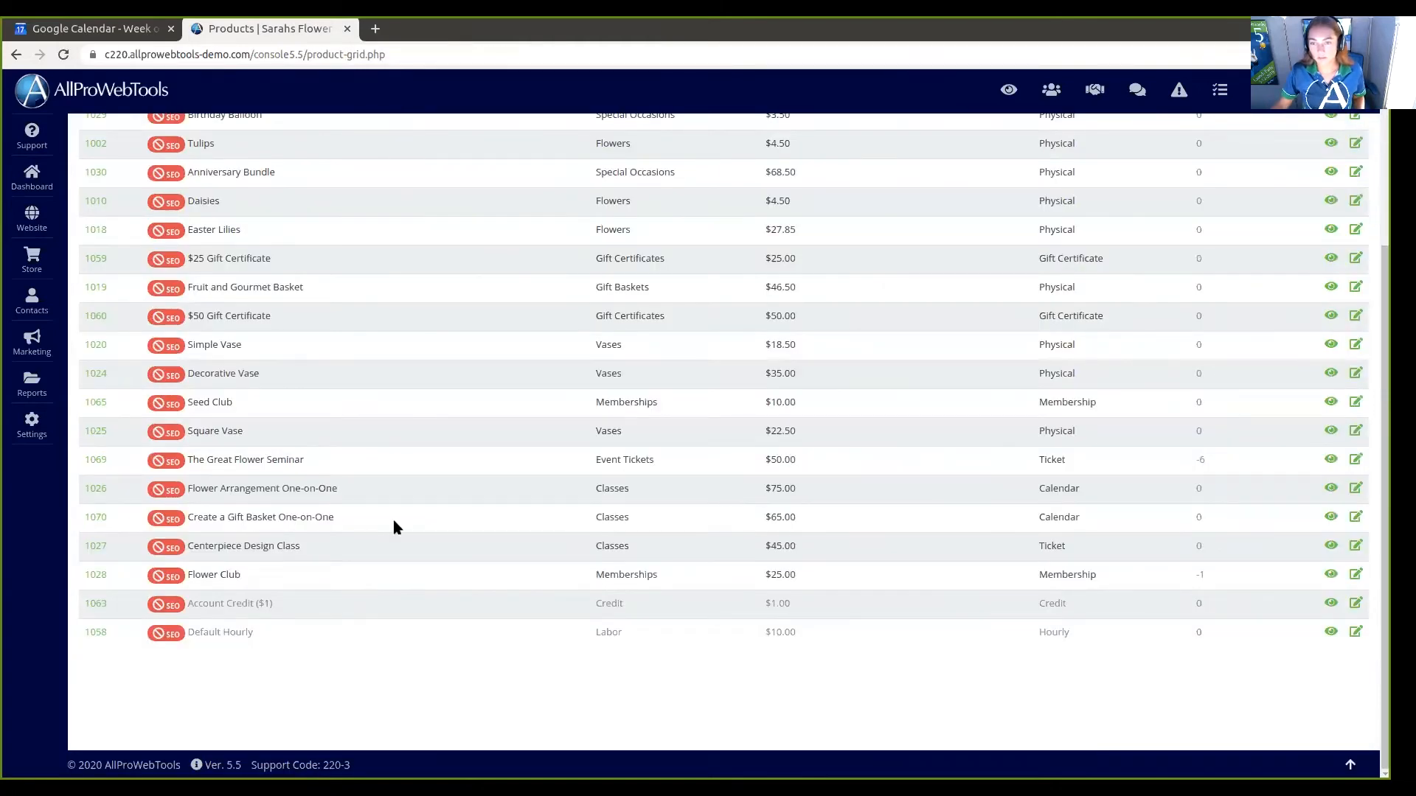
left_click(1354, 519)
left_click(308, 333)
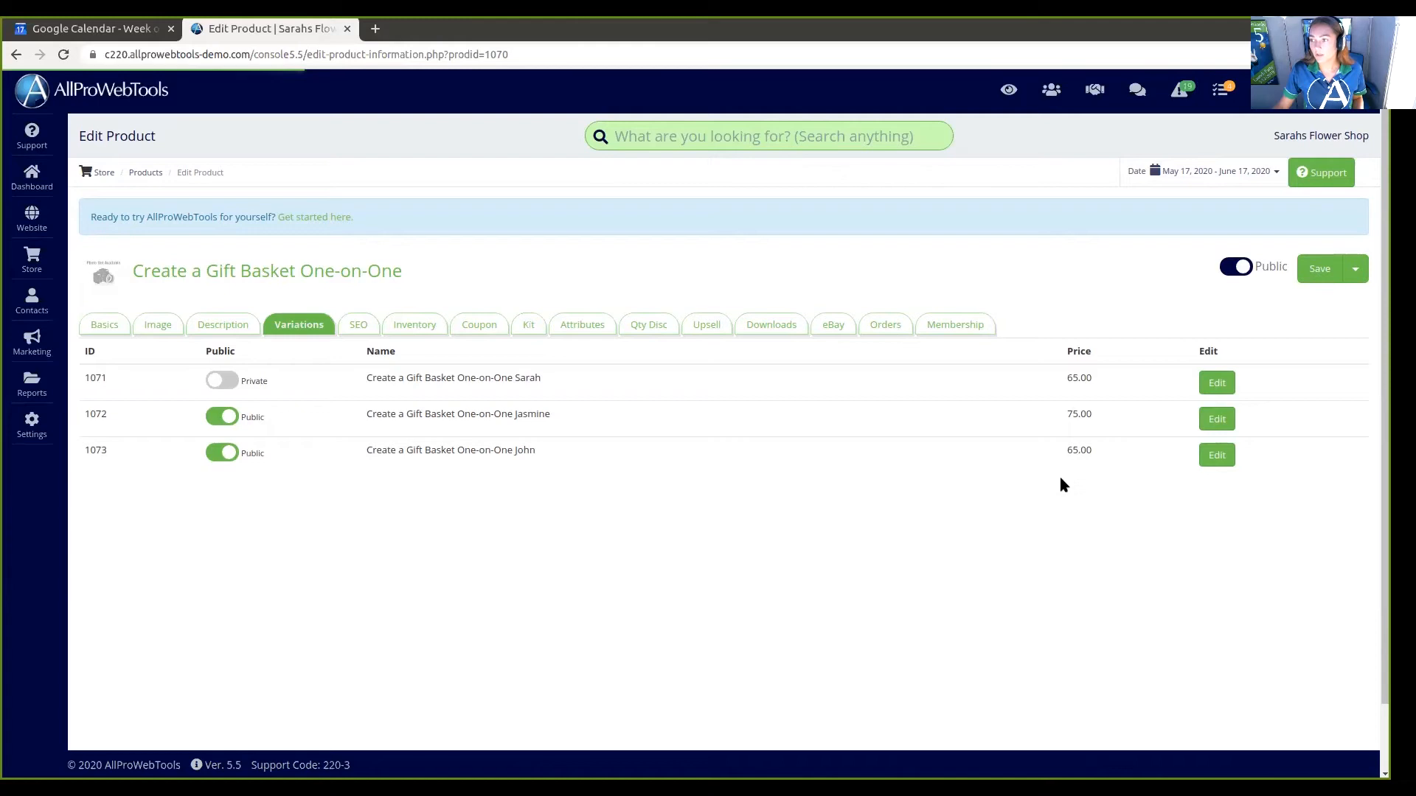
left_click(1202, 456)
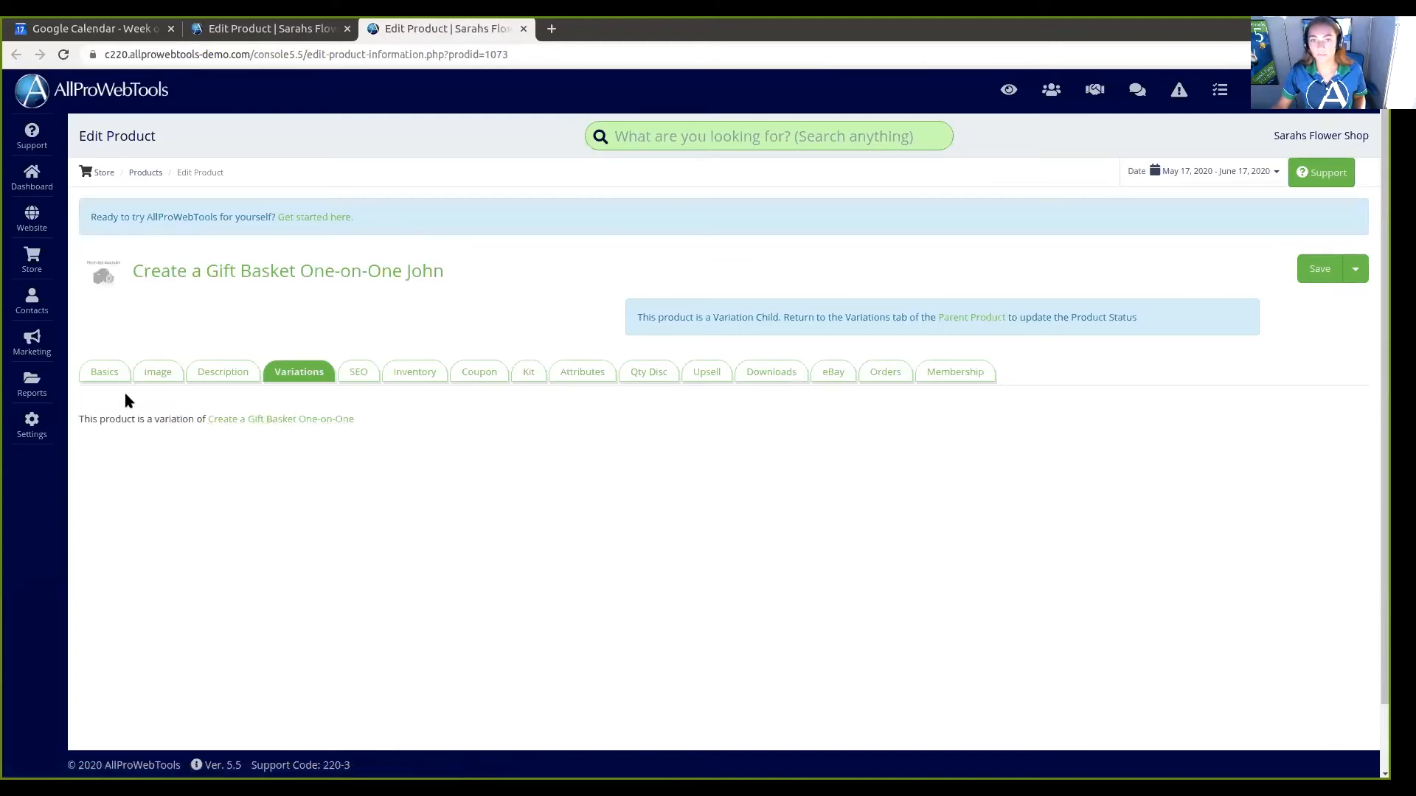
left_click(109, 373)
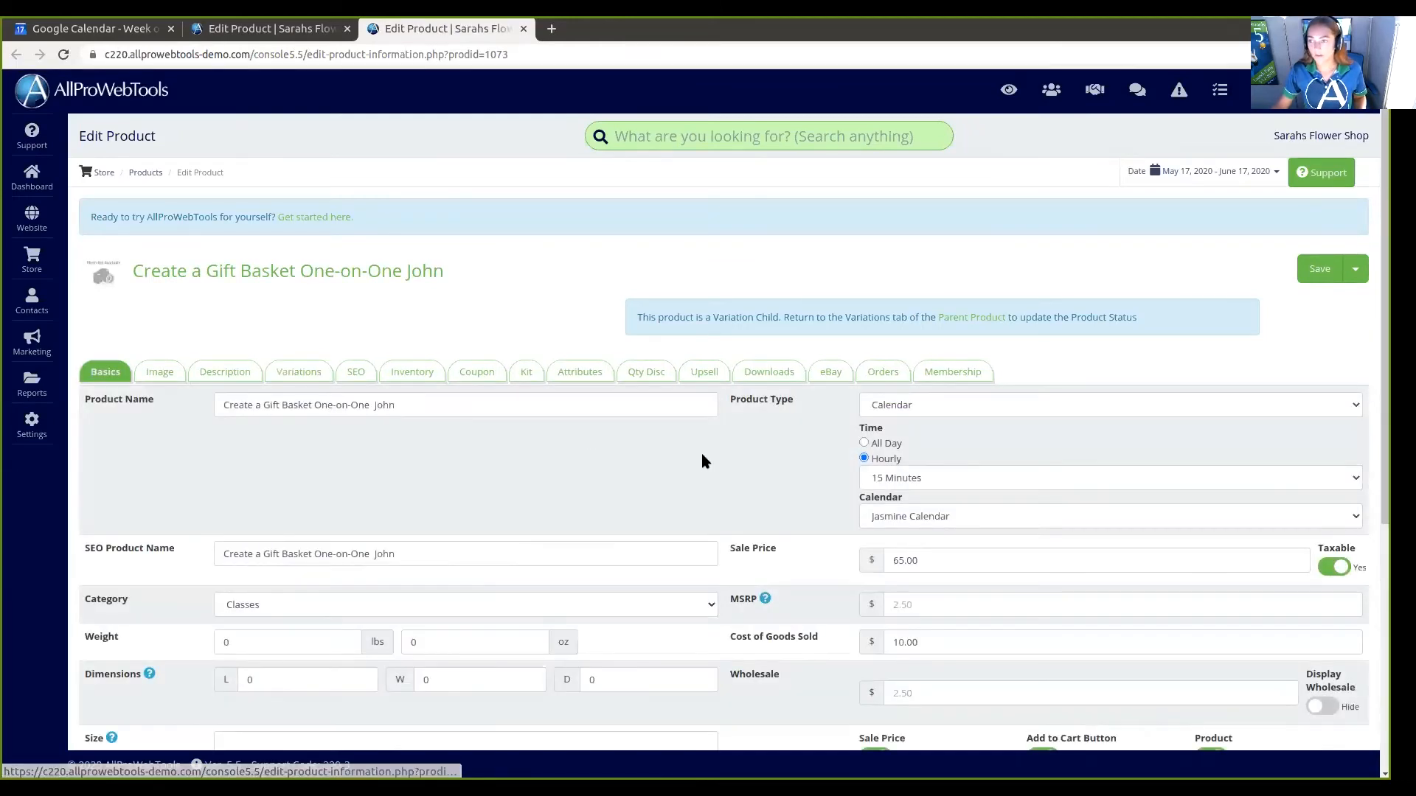
Set the third instructor variation's length to 1 Hour, assign that instructor's own calendar and save the variation
scroll(702, 454, "down", 1)
left_click(906, 402)
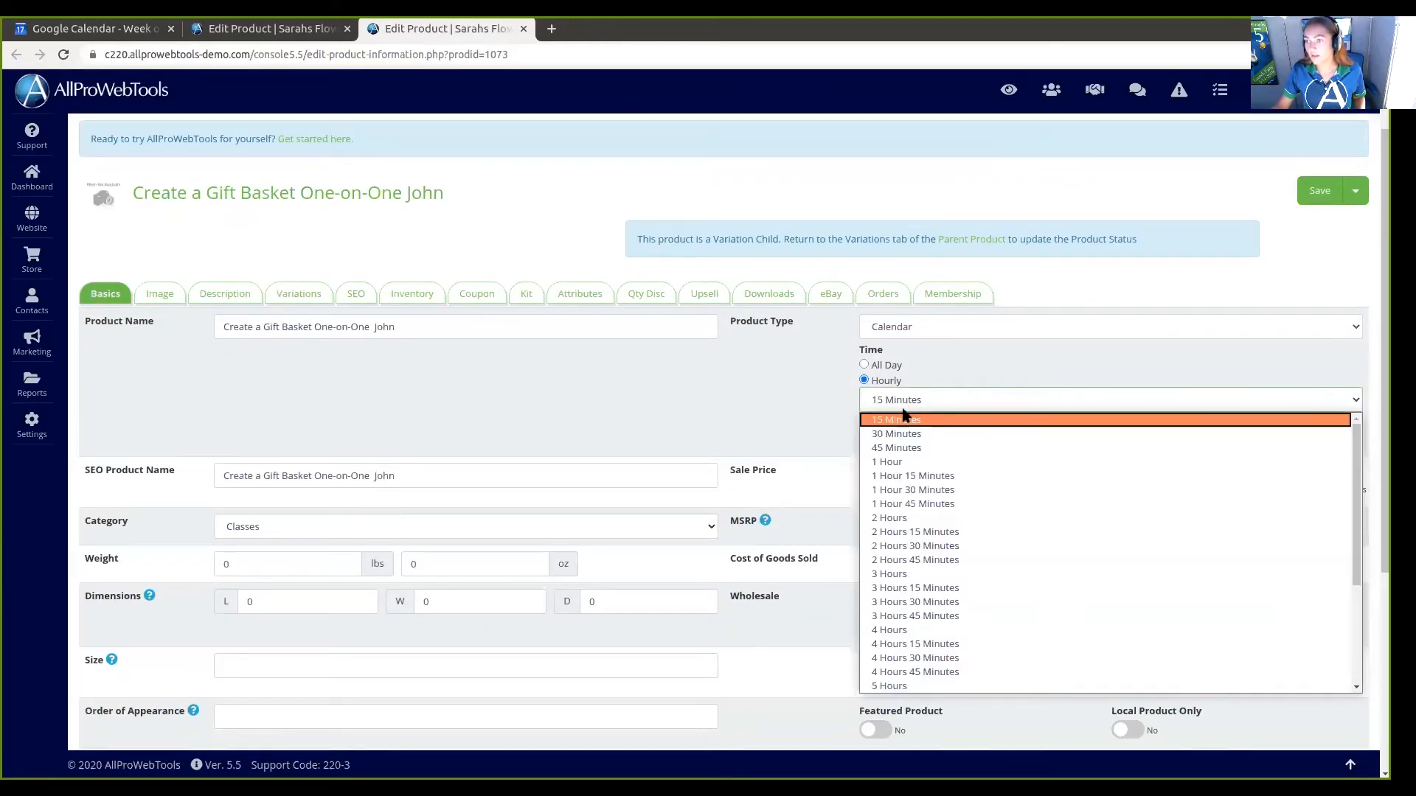
left_click(909, 463)
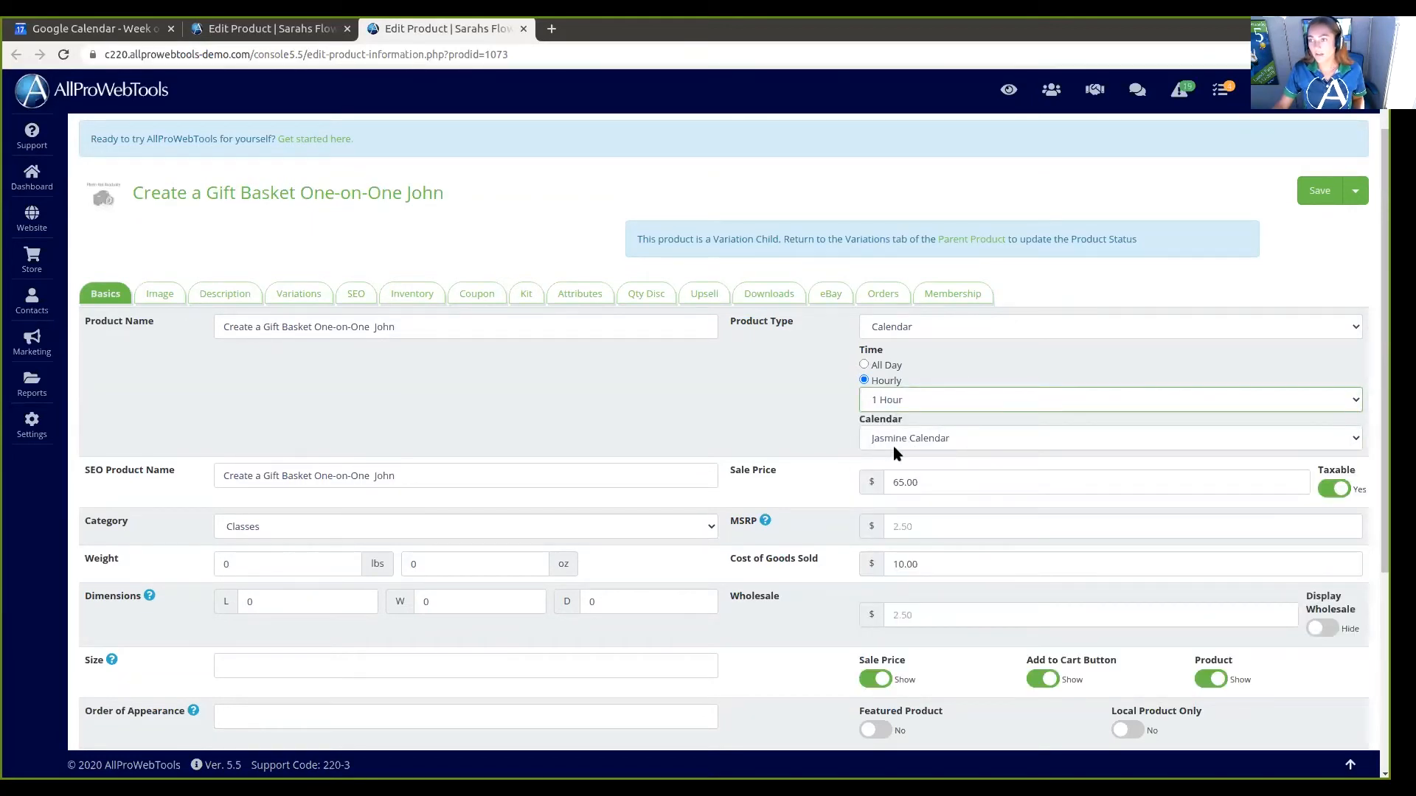
left_click(895, 447)
left_click(905, 473)
scroll(1265, 301, "up", 1)
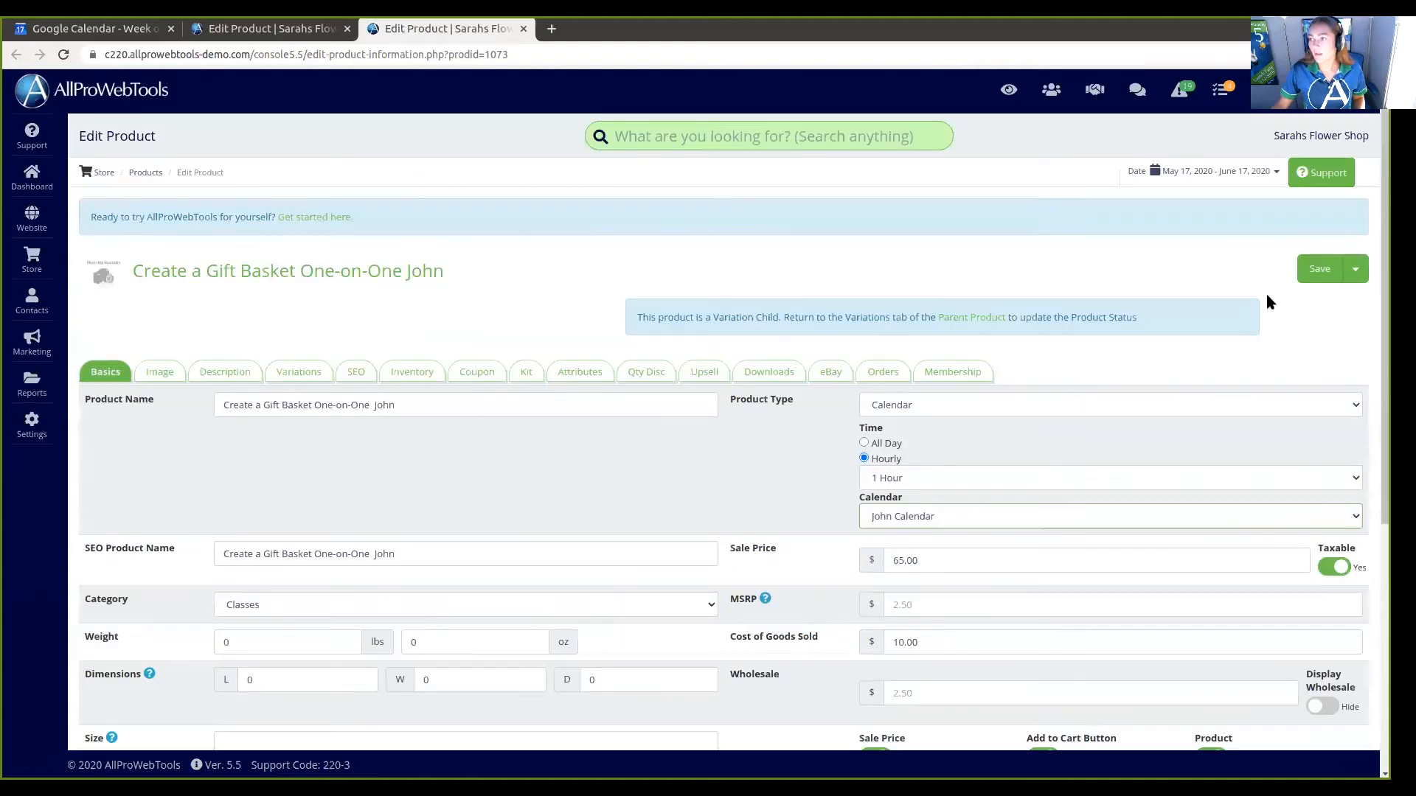
left_click(1314, 276)
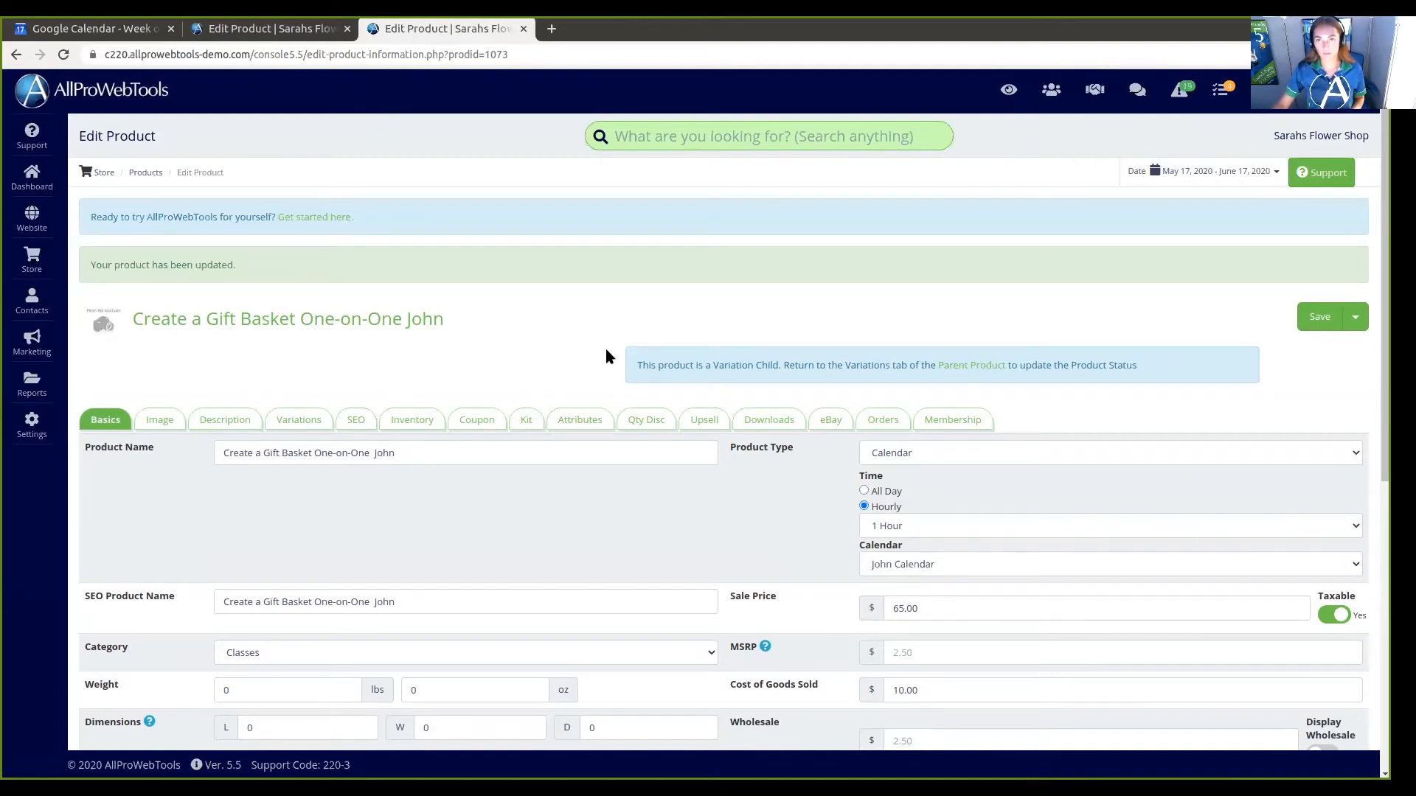
Switch to Google Calendar and view the details of the gift basket class bookings on Friday, June 19 and Thursday, June 18
left_click(347, 28)
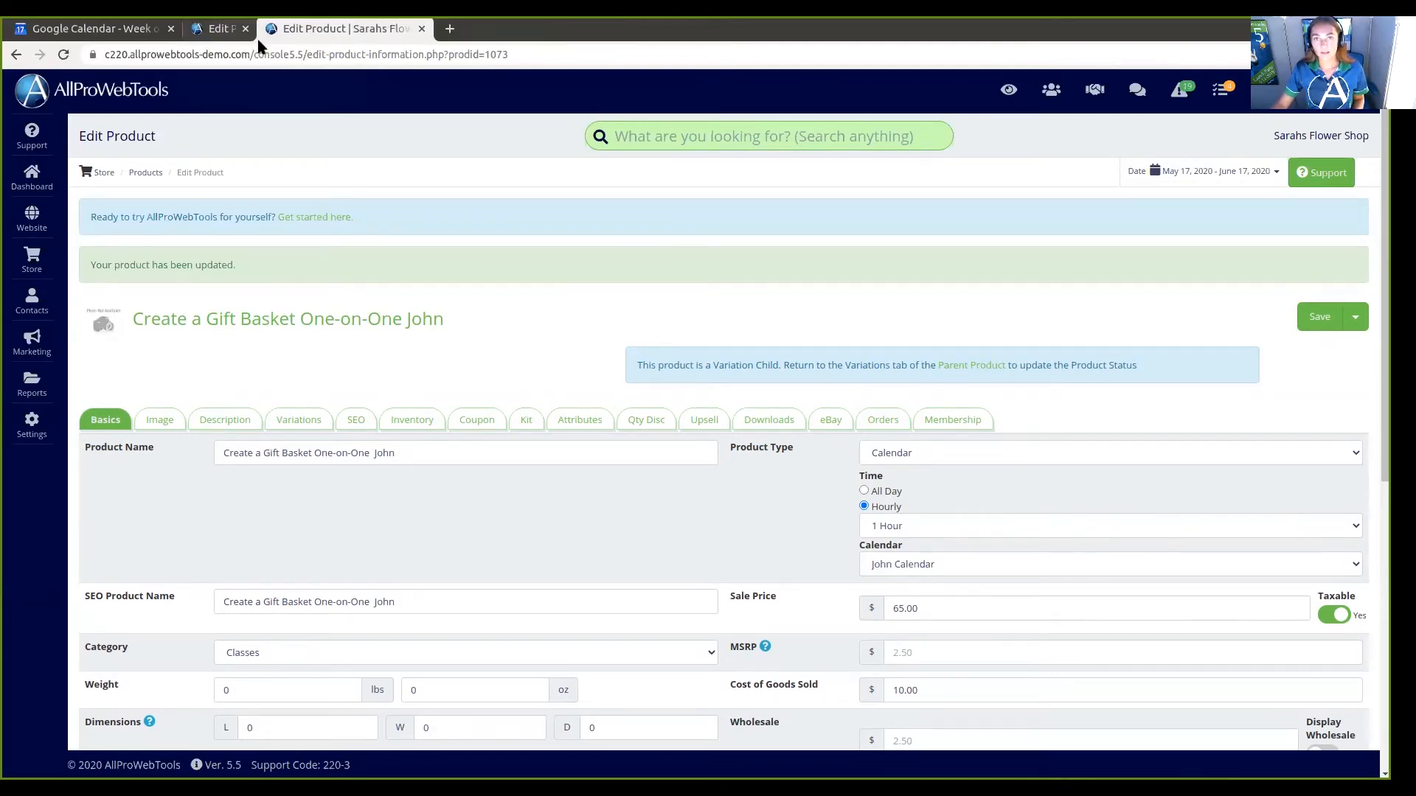
left_click(146, 30)
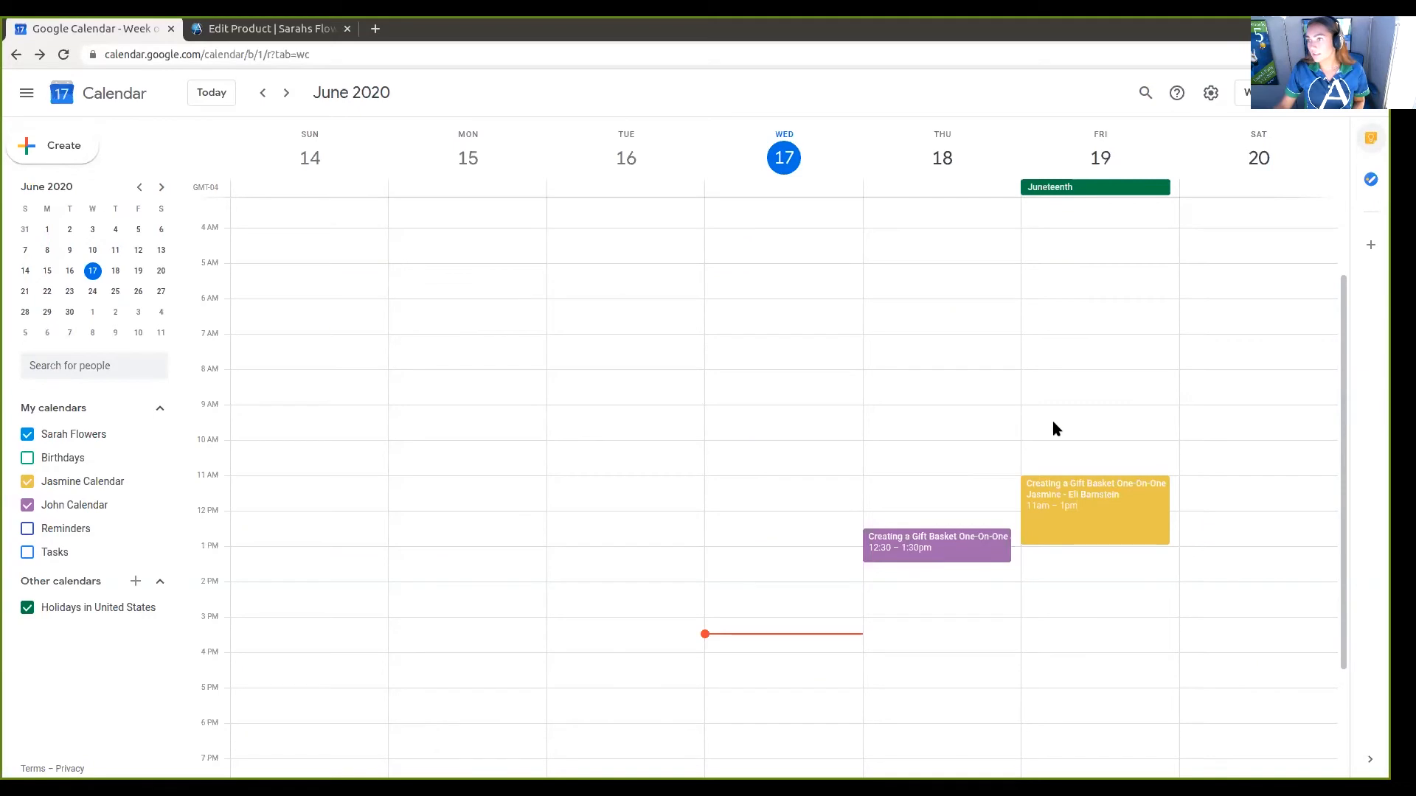
left_click(1090, 521)
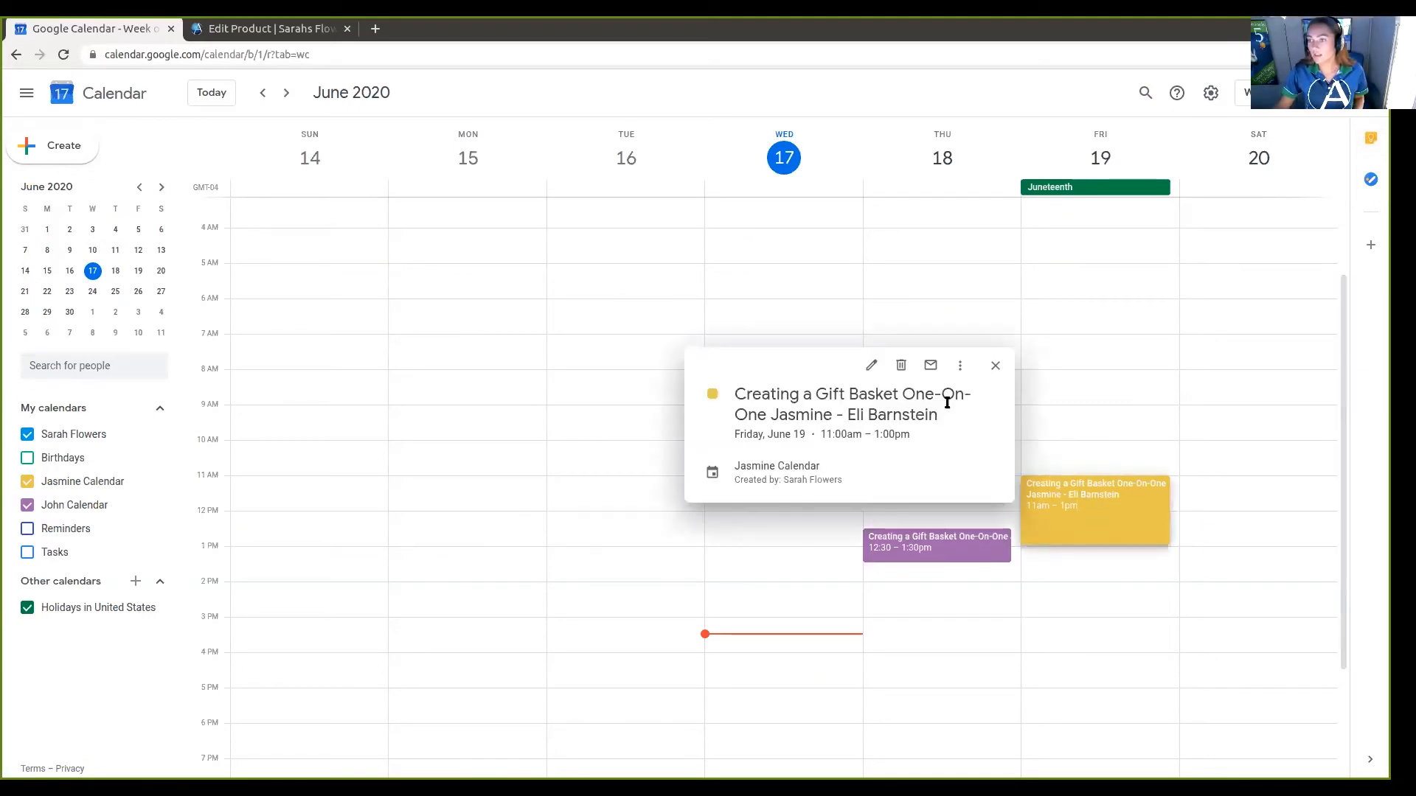
left_click(996, 367)
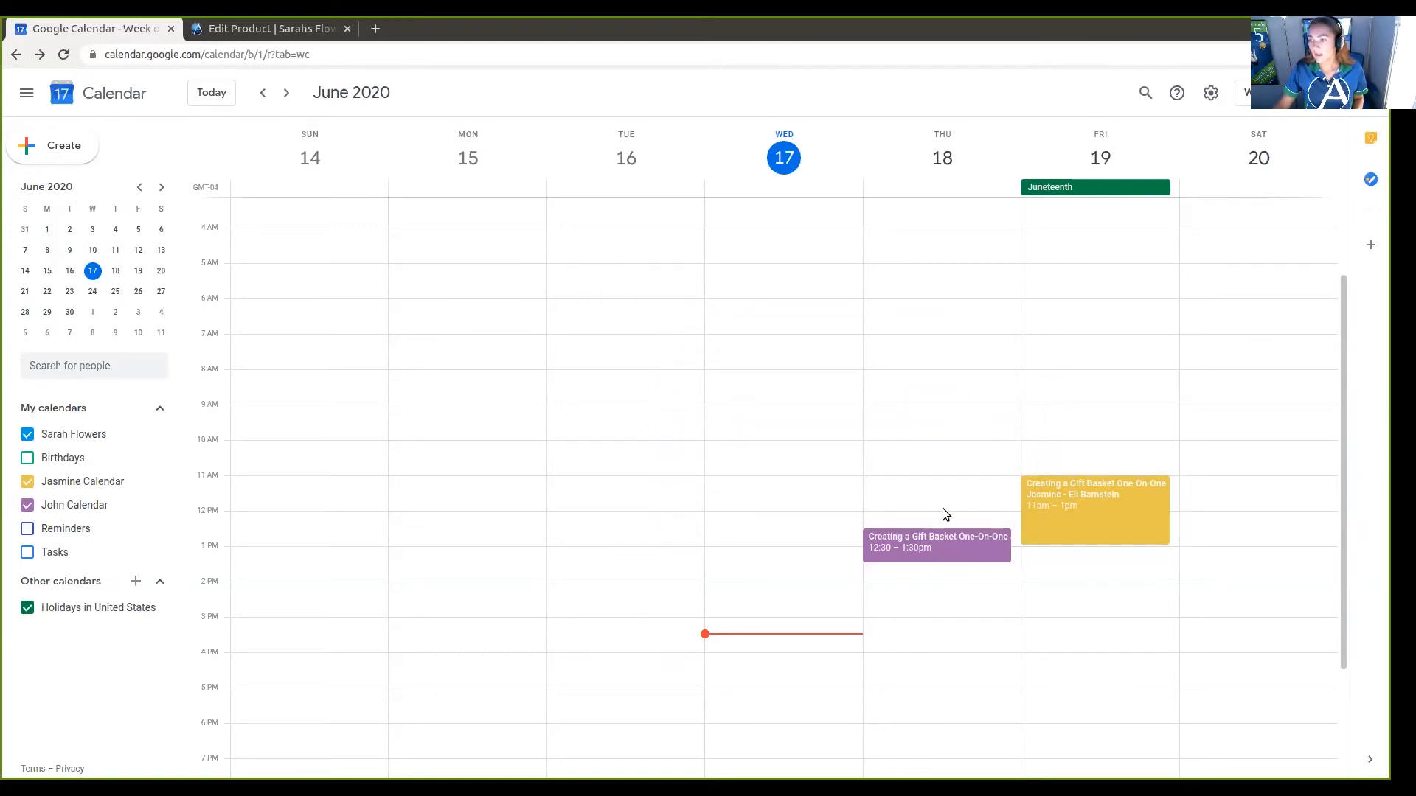
left_click(940, 545)
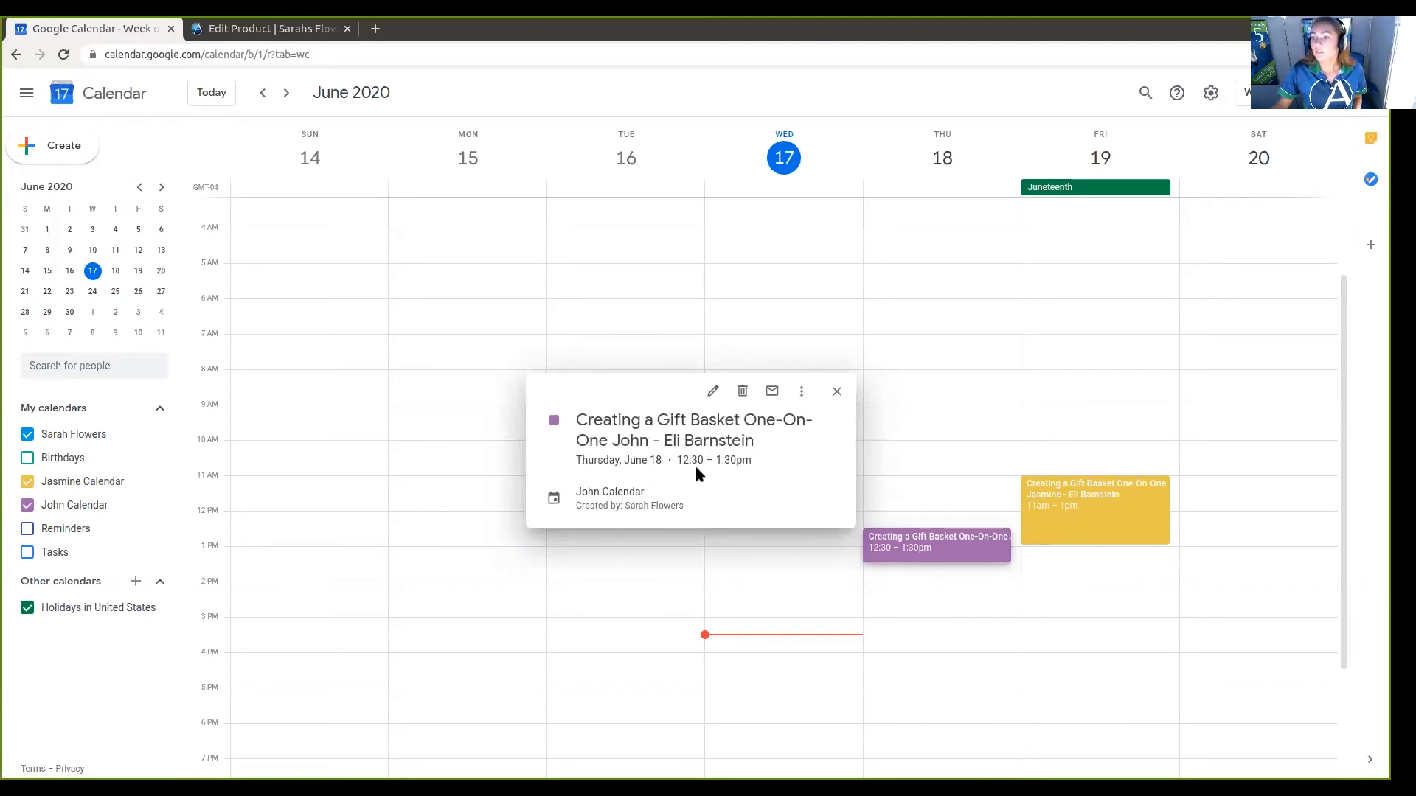
left_click(841, 396)
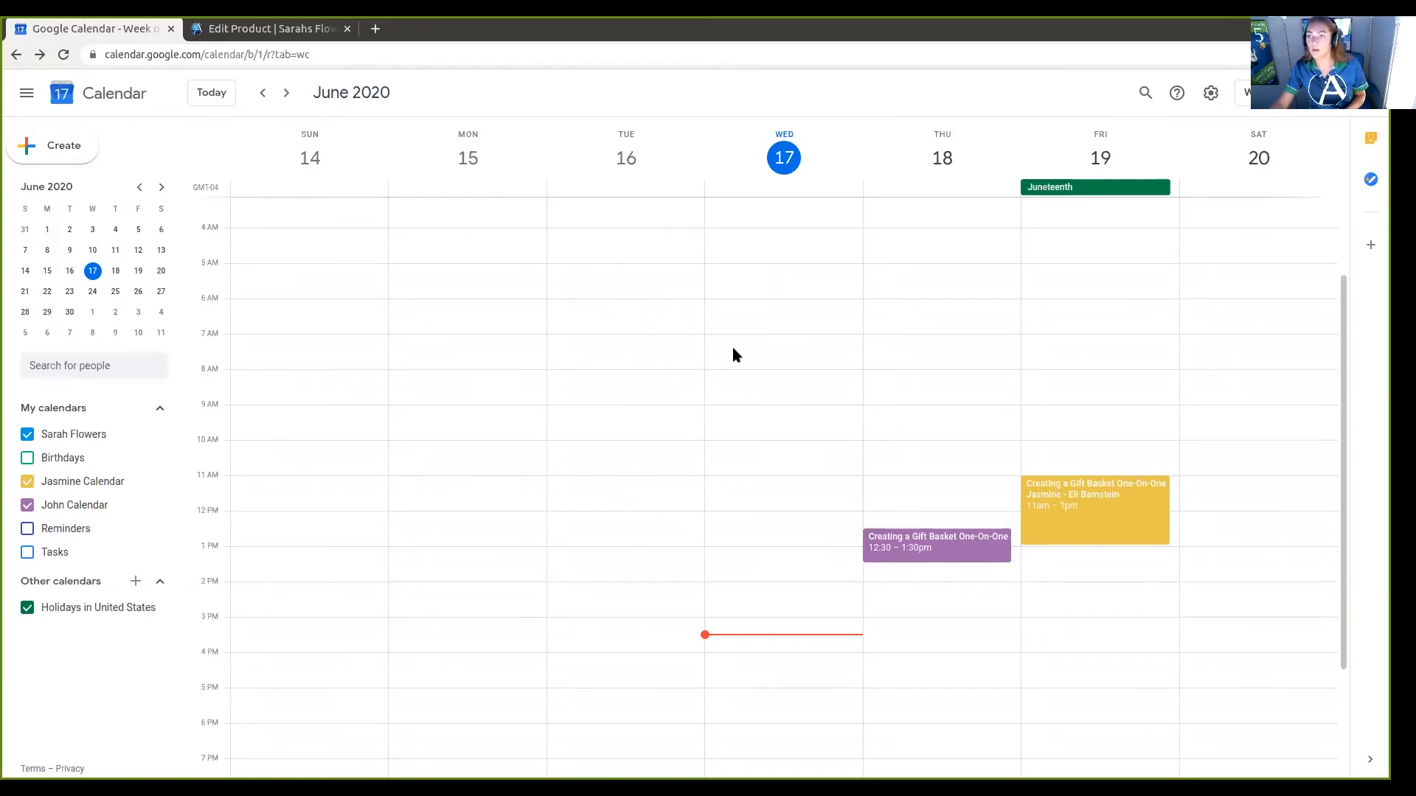
Switch to the customer's account on the shop's website and open the Classes category among its products
left_click(329, 30)
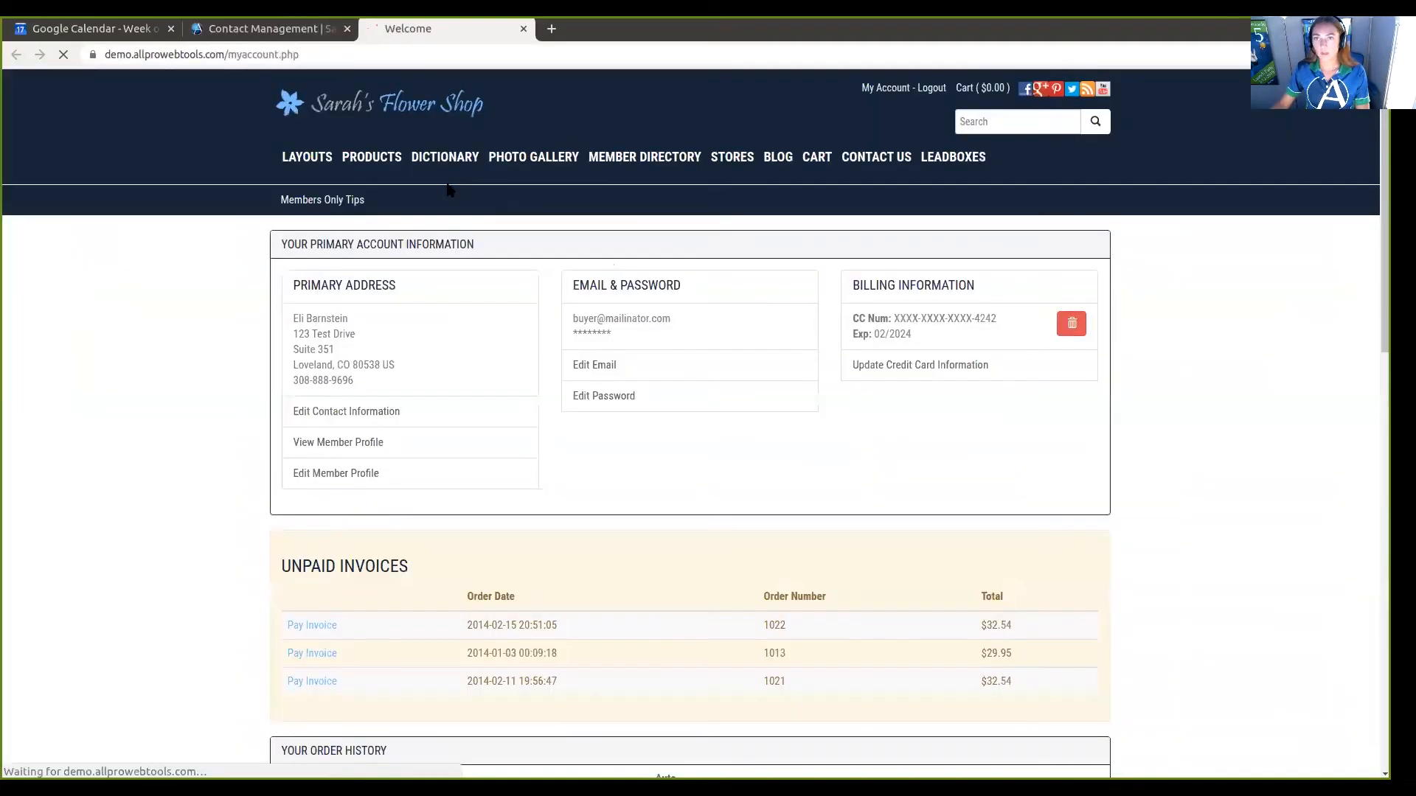
left_click(395, 160)
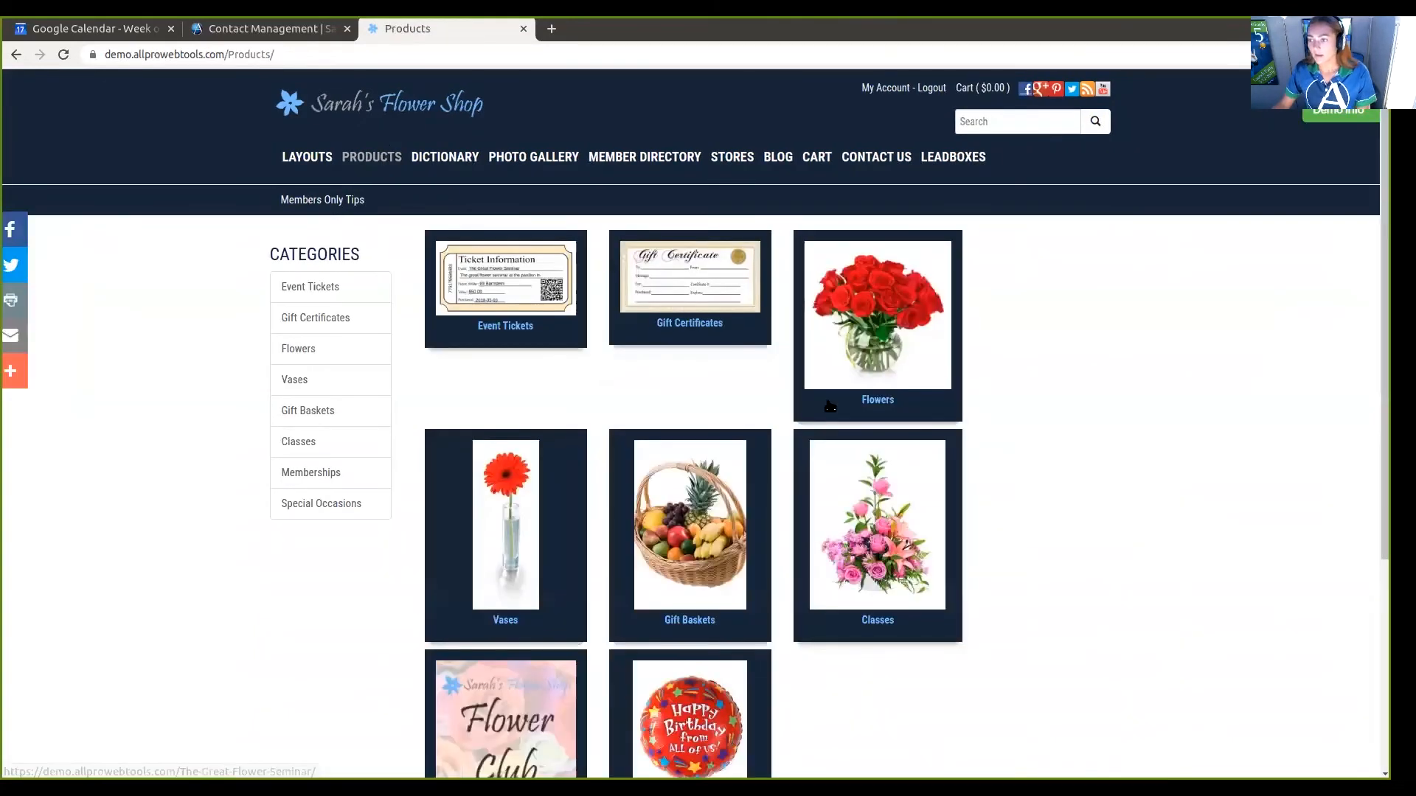
scroll(984, 477, "down", 2)
left_click(872, 552)
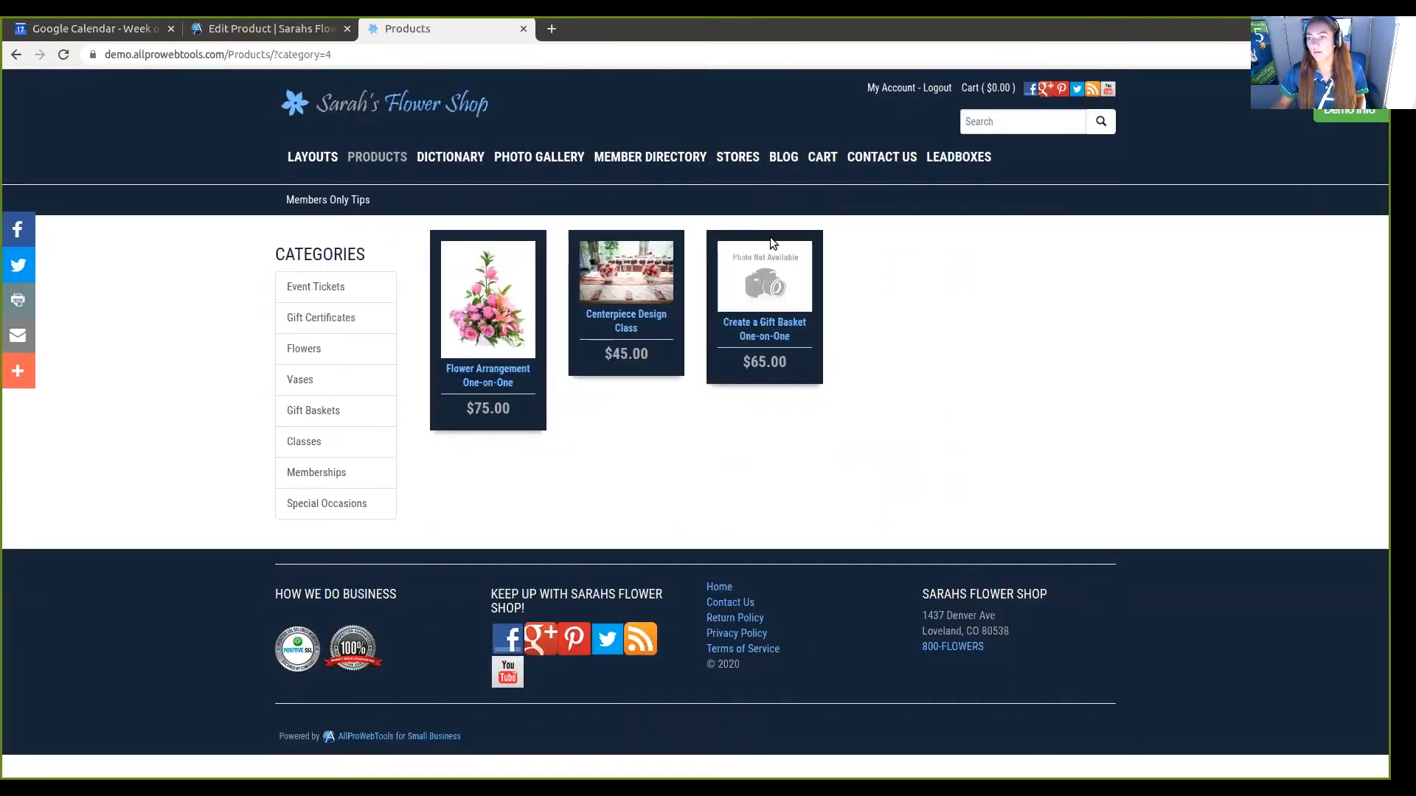
Open the Create a Gift Basket One-on-One class for the second listed instructor and show the times available on June 18
left_click(757, 324)
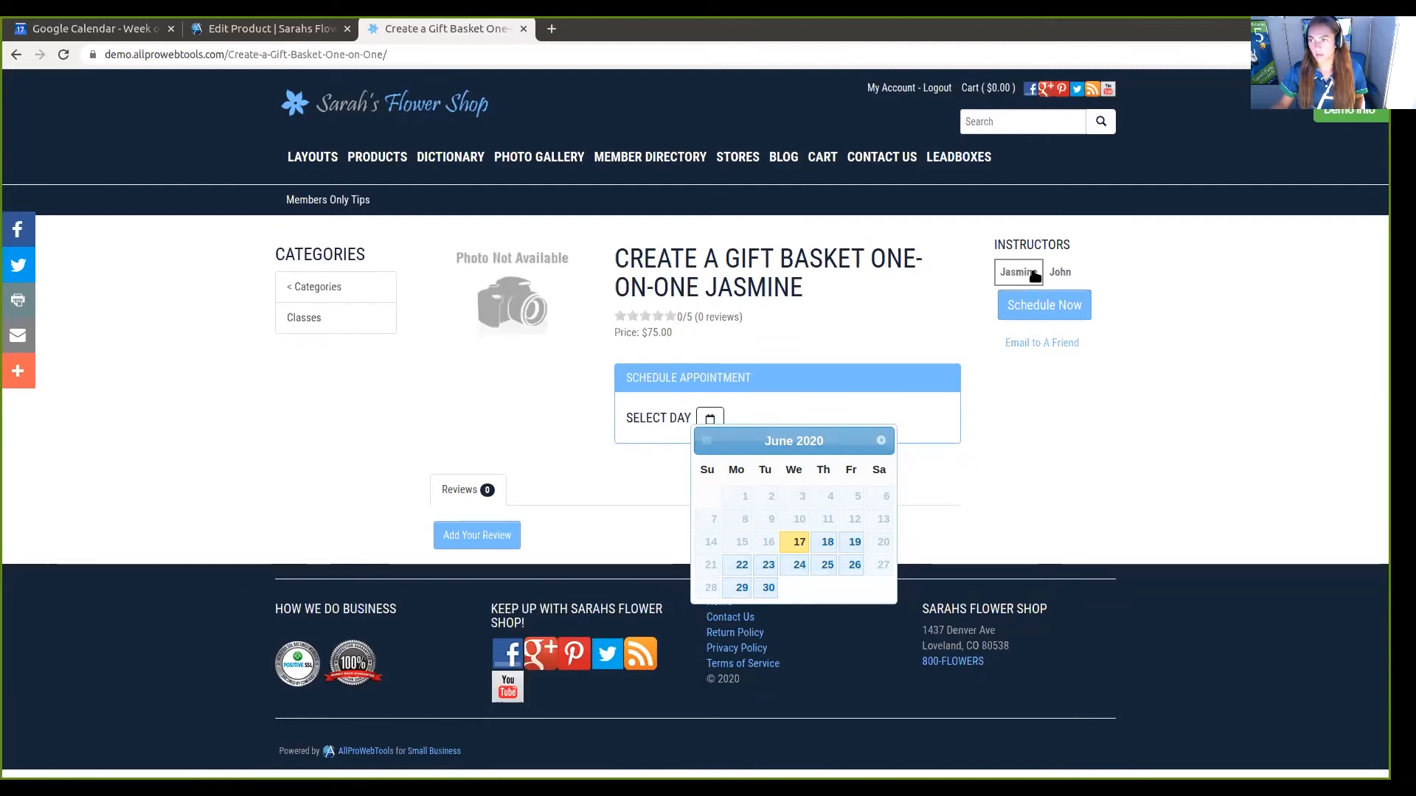
left_click(1068, 273)
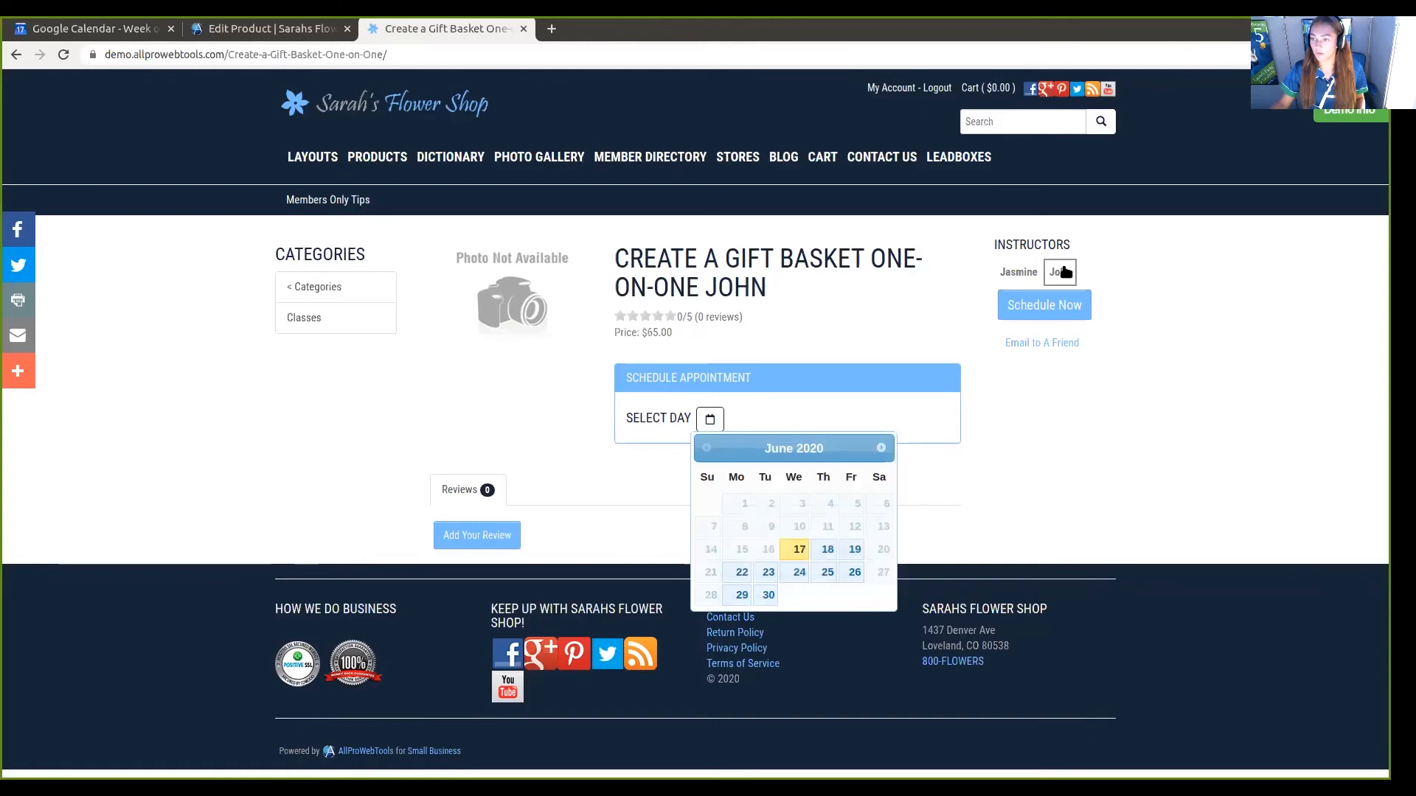
left_click(828, 550)
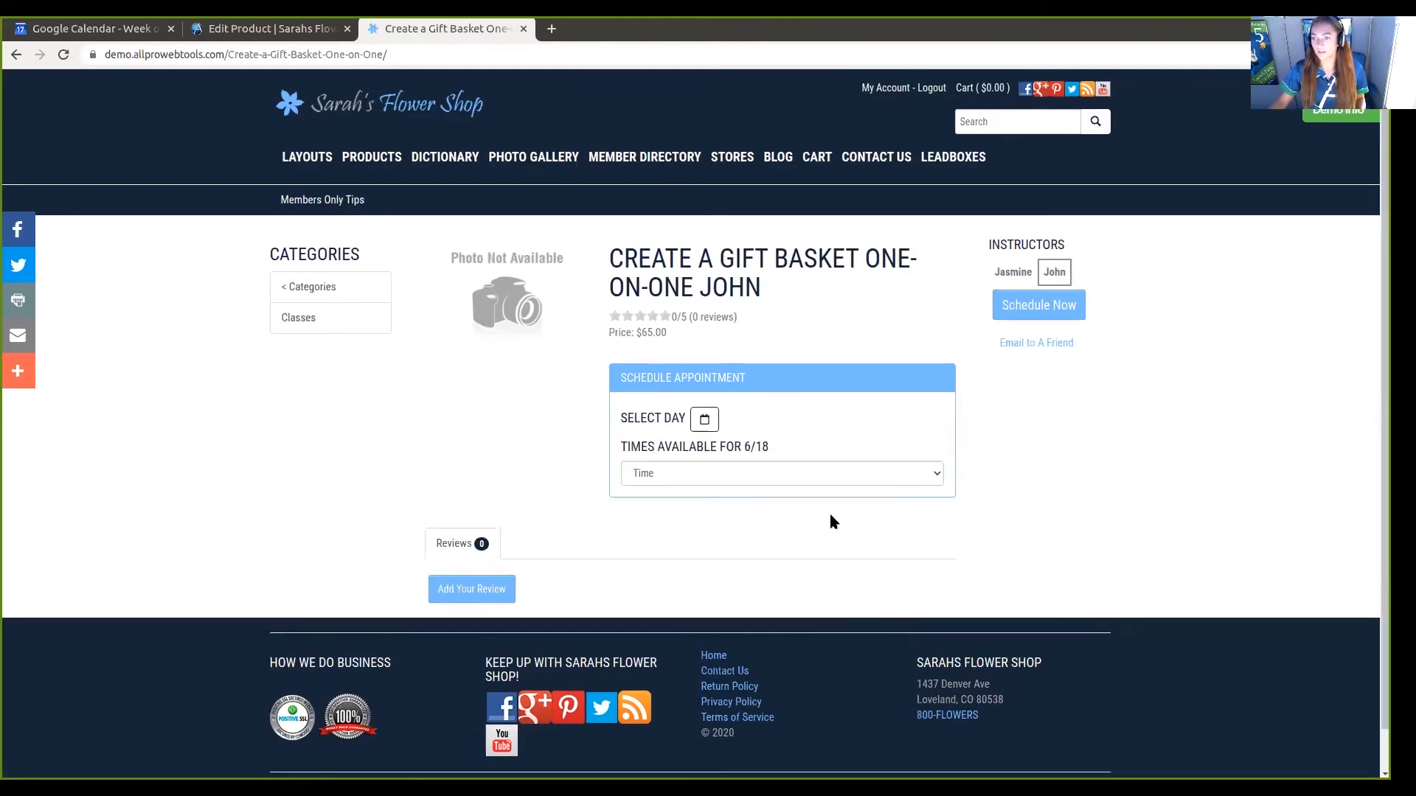
left_click(789, 477)
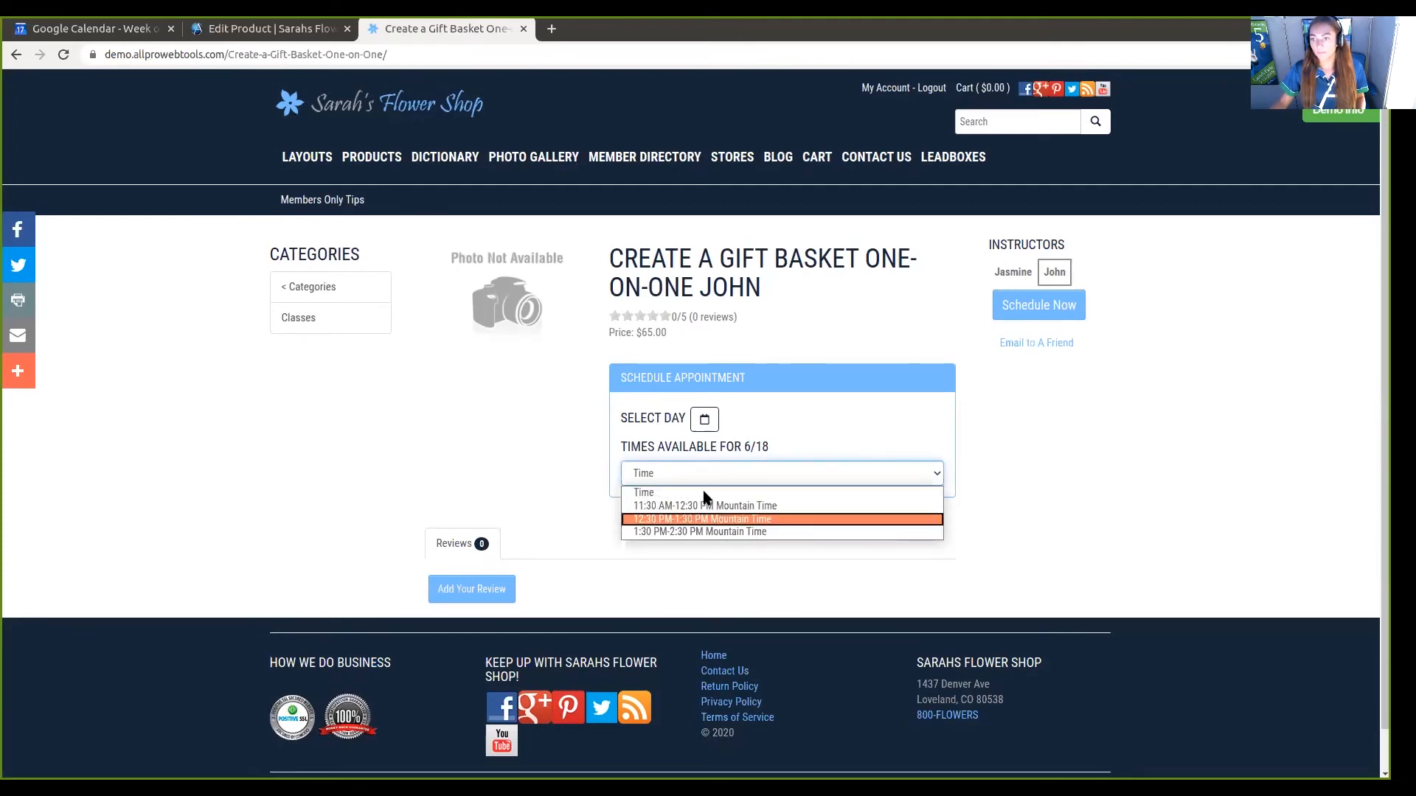
Switch to Google Calendar and view the details of the gift basket class booking on Thursday, June 18
left_click(116, 34)
left_click(89, 30)
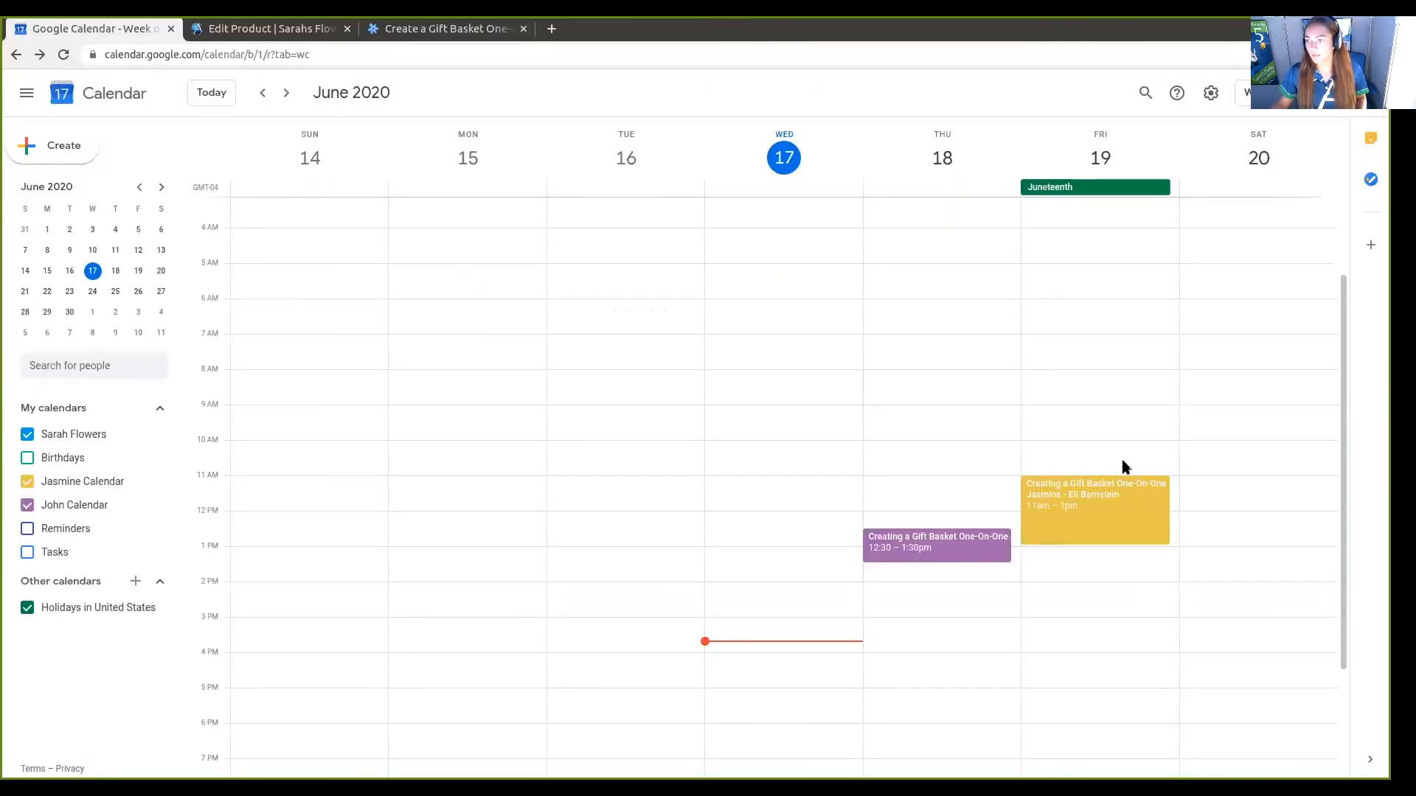
left_click(961, 554)
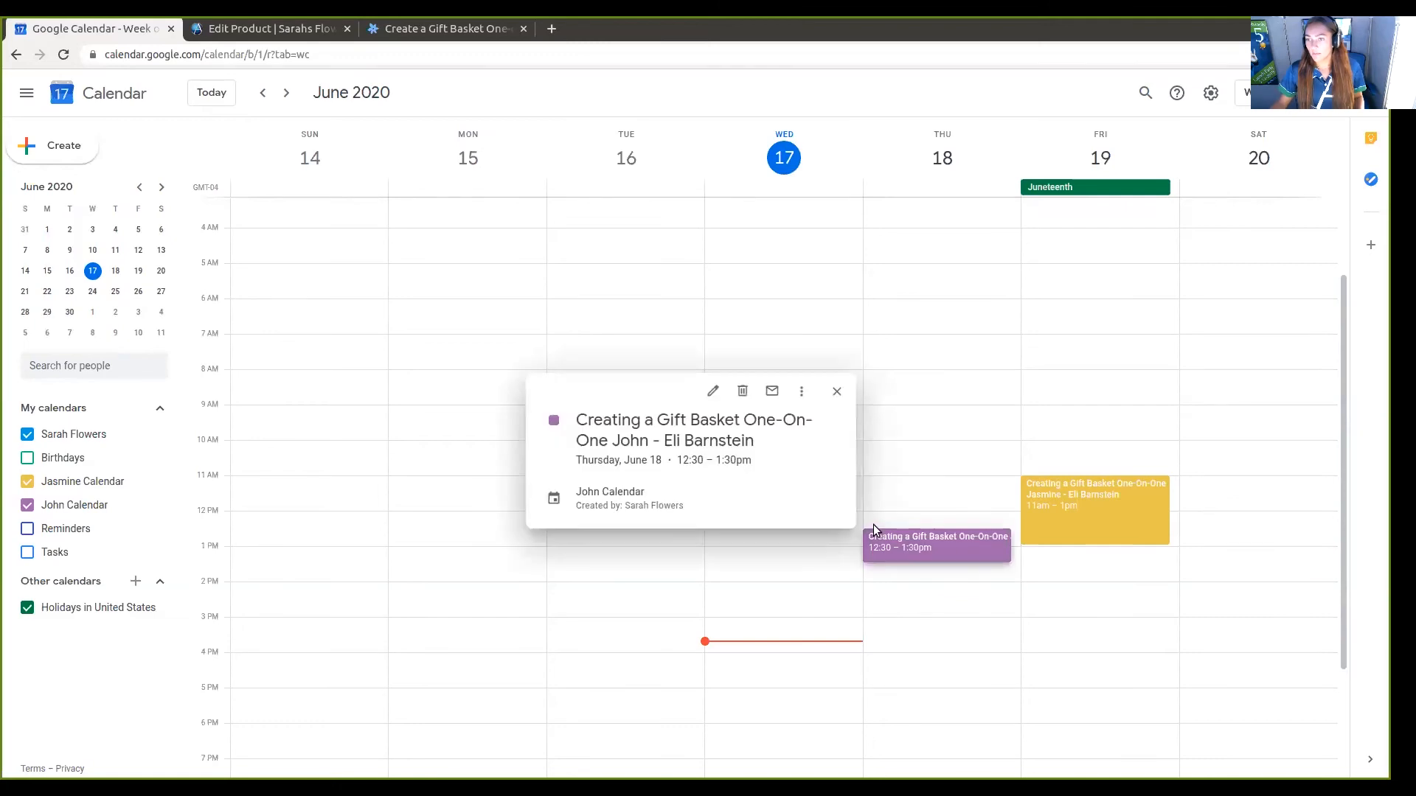
left_click(631, 313)
Return to the shop's website and schedule the second instructor's June 18 class for 11:30 AM-12:30 PM Mountain Time
left_click(446, 28)
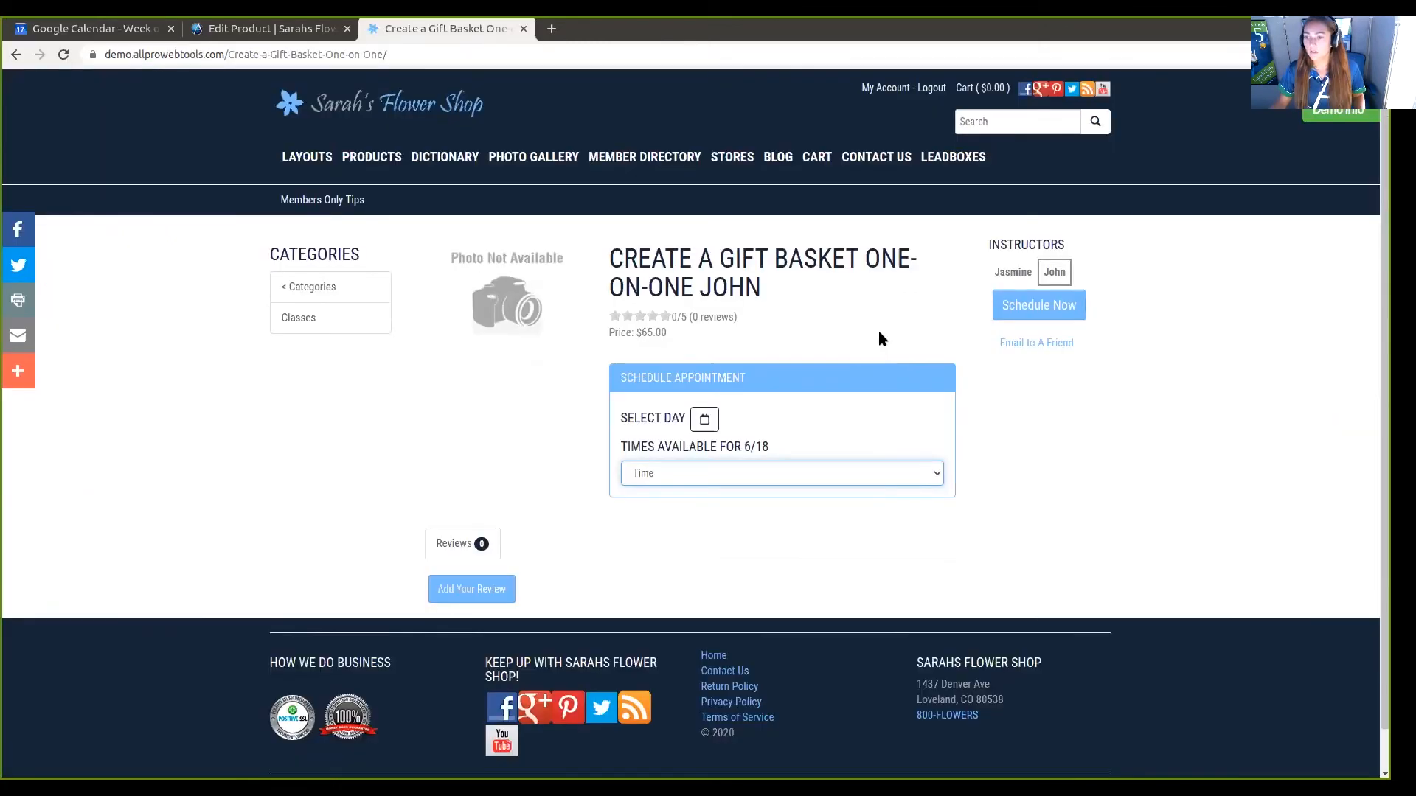
left_click(846, 472)
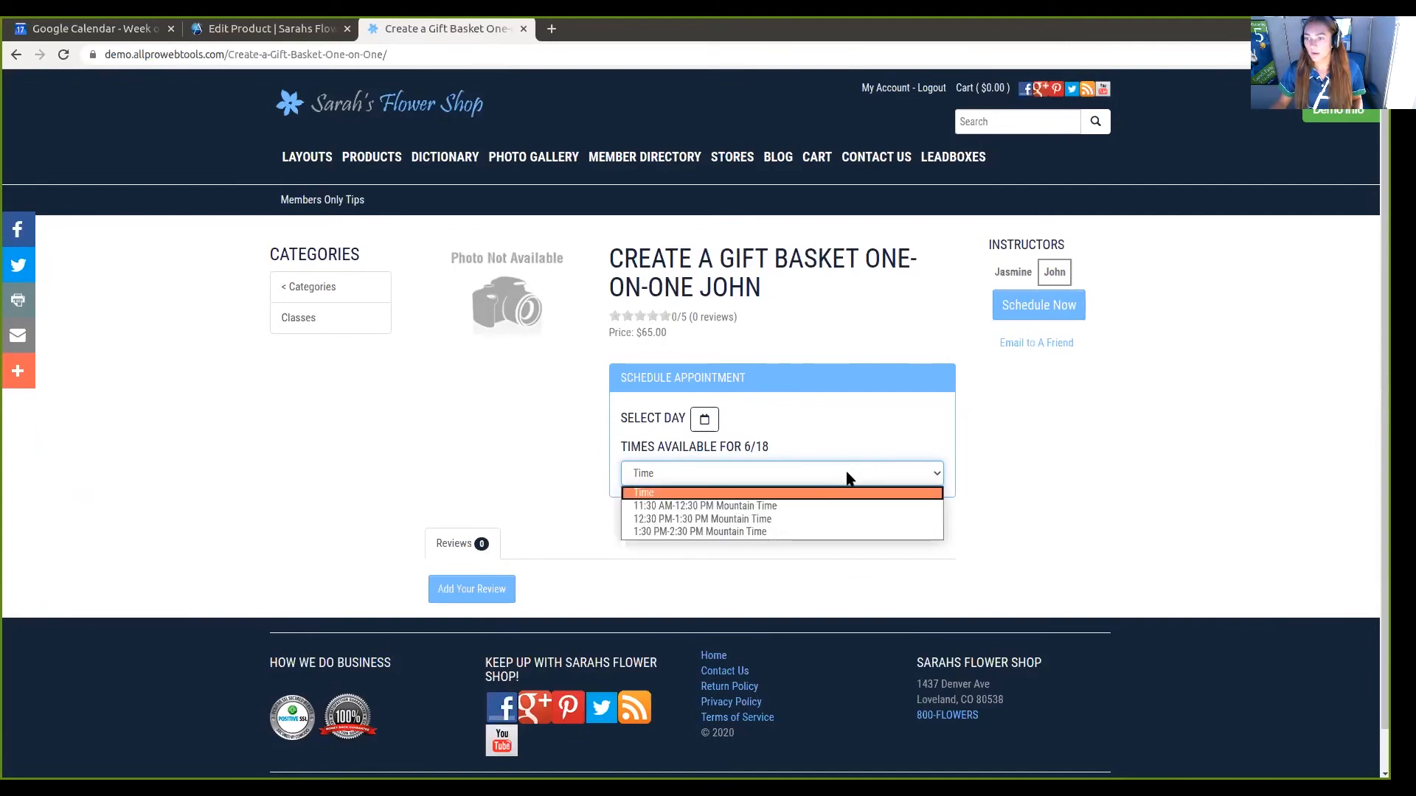
left_click(816, 507)
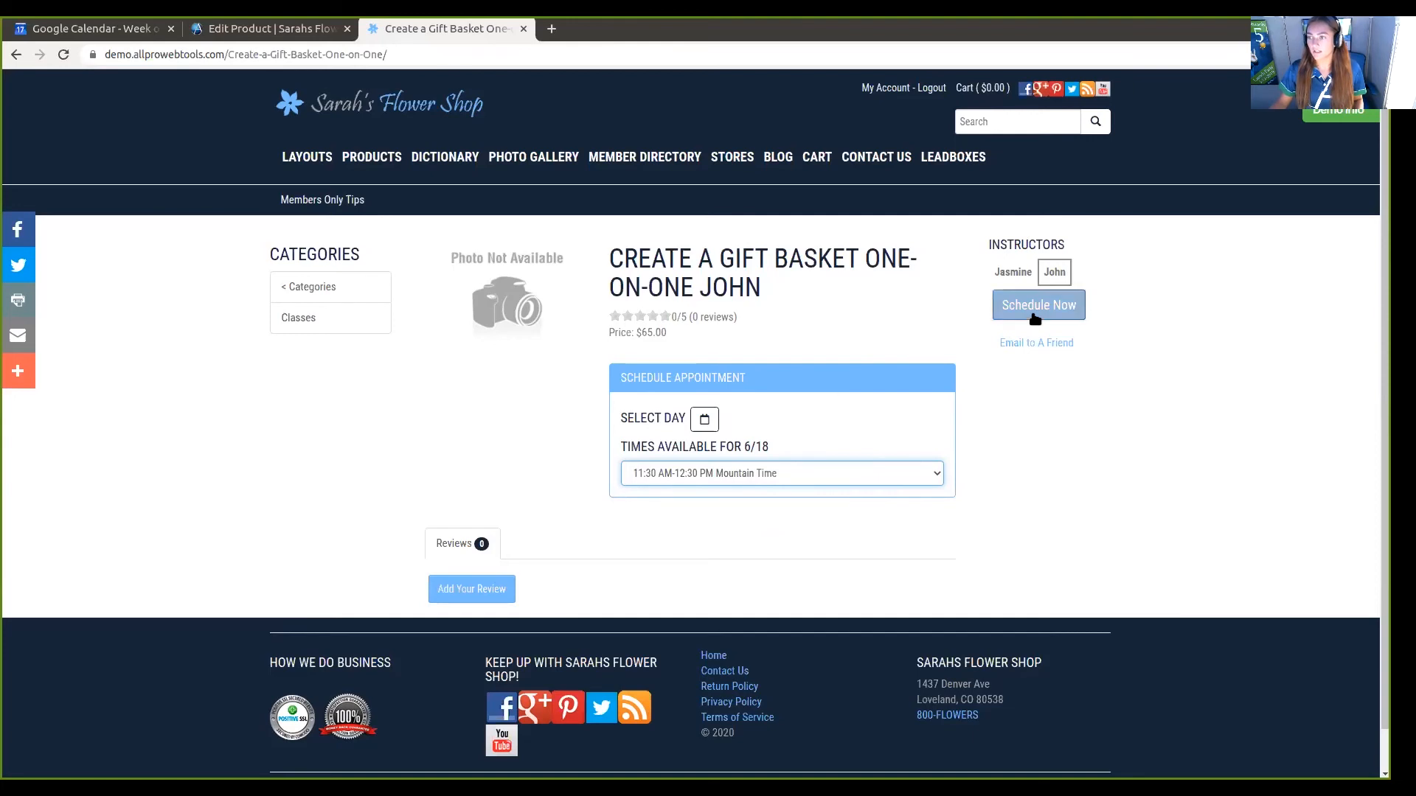
left_click(1012, 315)
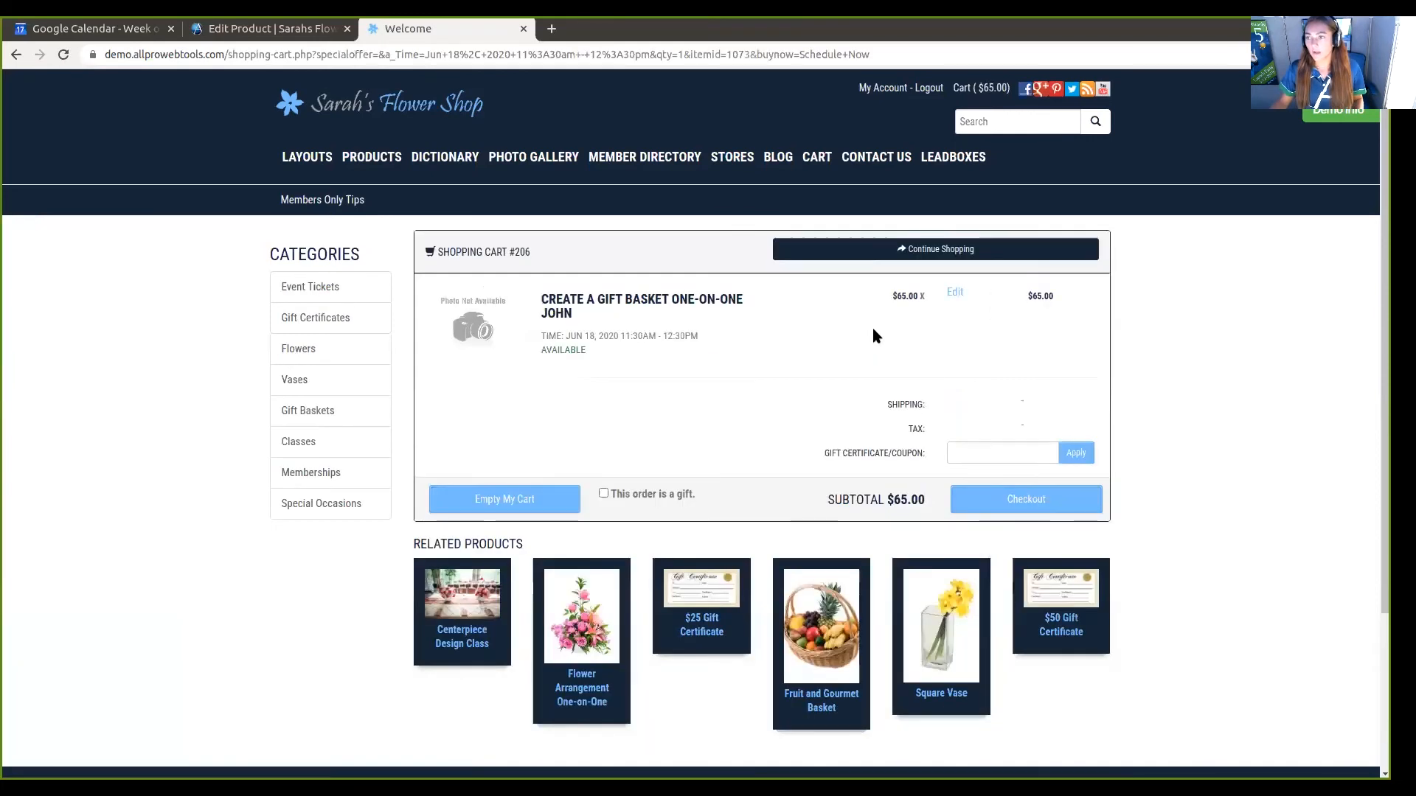
Continue shopping from the cart and reopen the Create a Gift Basket One-on-One class
left_click(857, 251)
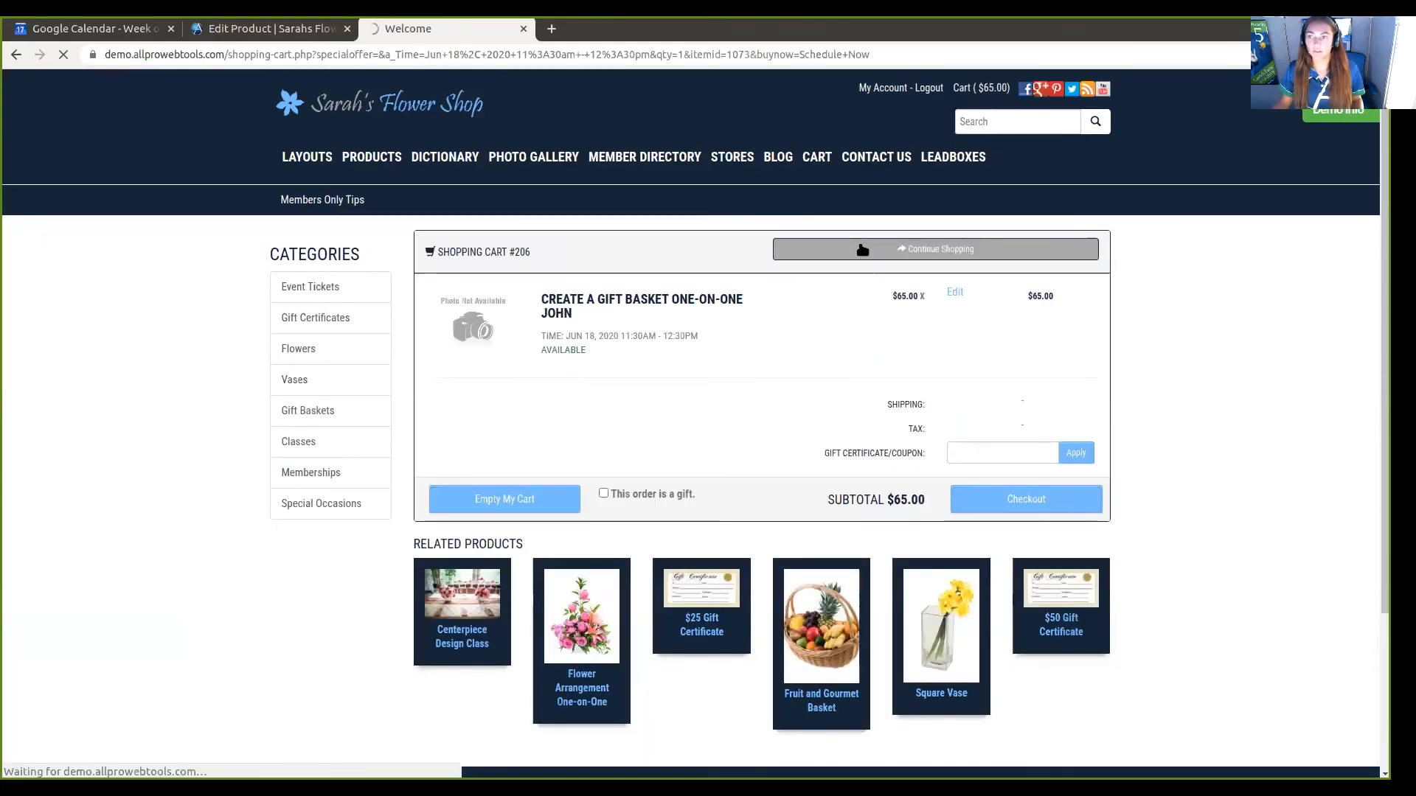
left_click(861, 551)
left_click(778, 332)
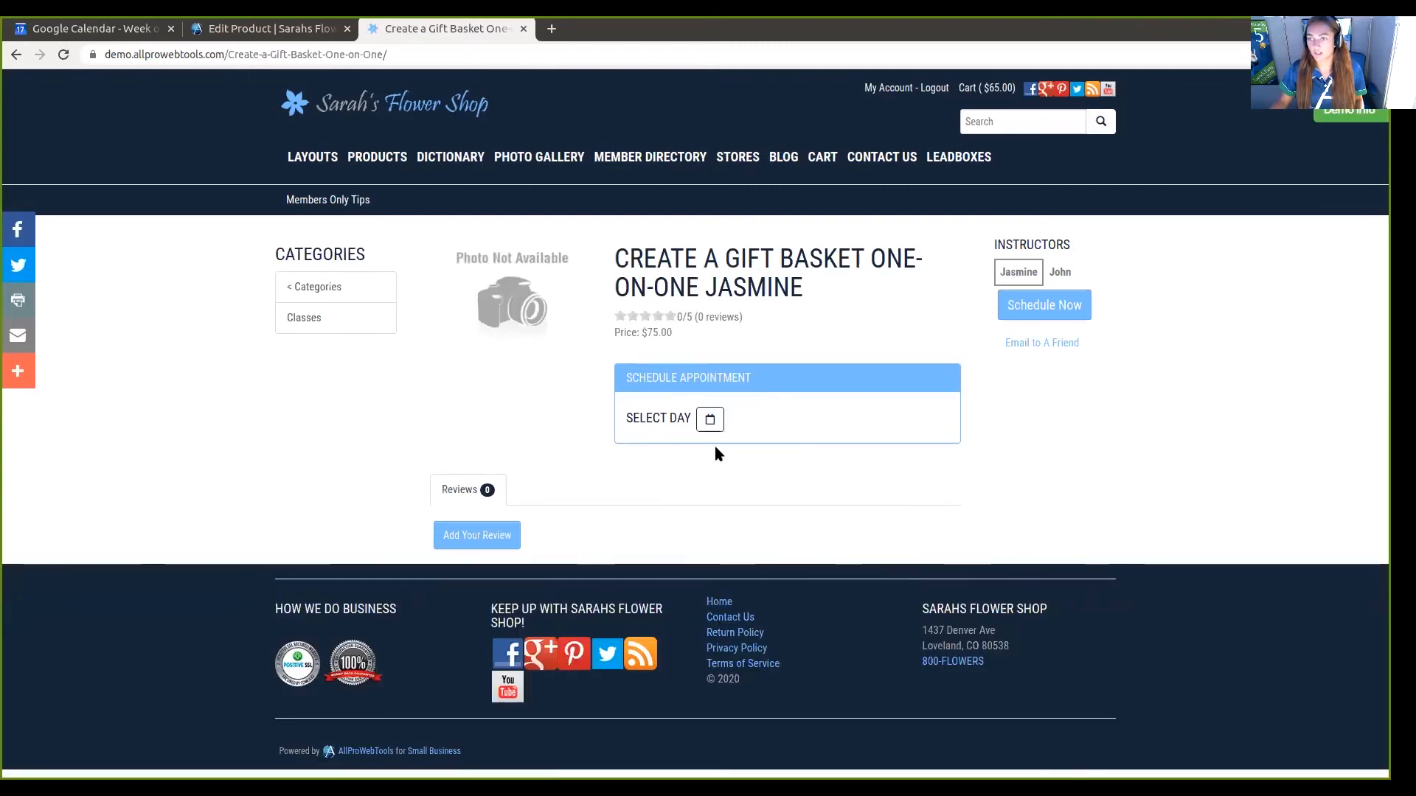
Schedule the class with the first listed instructor on June 19 for 3:00 PM-5:00 PM Mountain Time
left_click(712, 420)
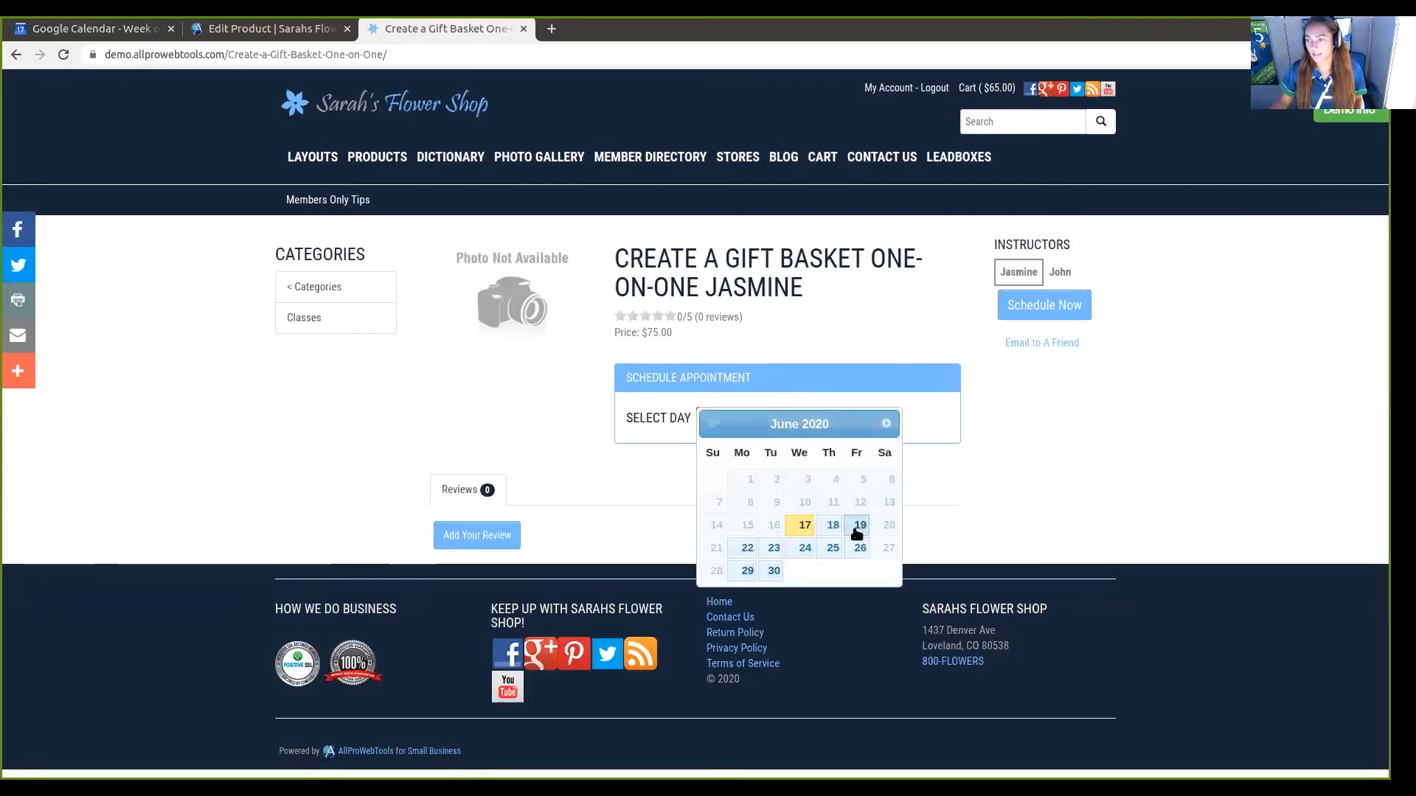
left_click(859, 525)
left_click(700, 468)
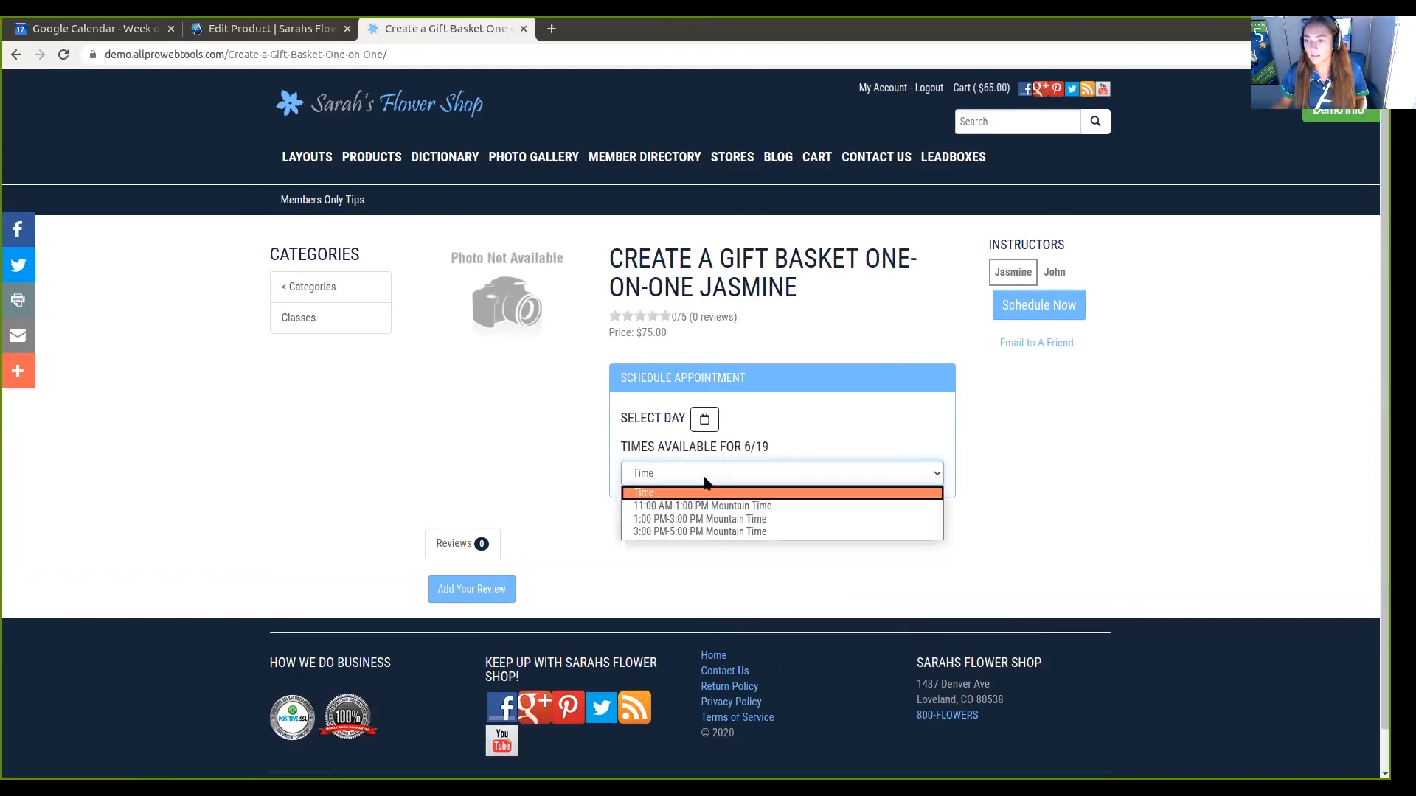
left_click(707, 528)
left_click(1021, 308)
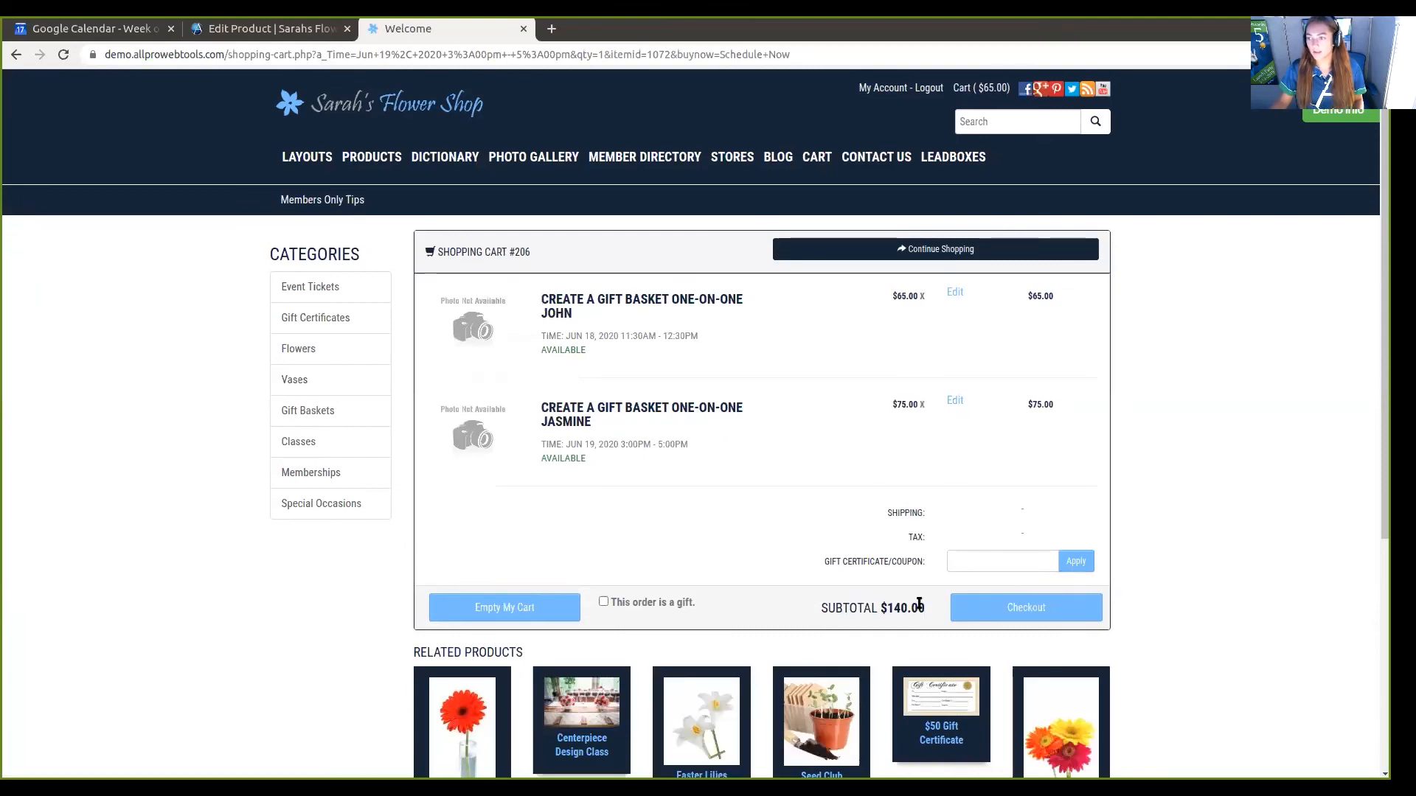
Check out the cart with both gift basket classes and open the order's invoice
left_click(1002, 610)
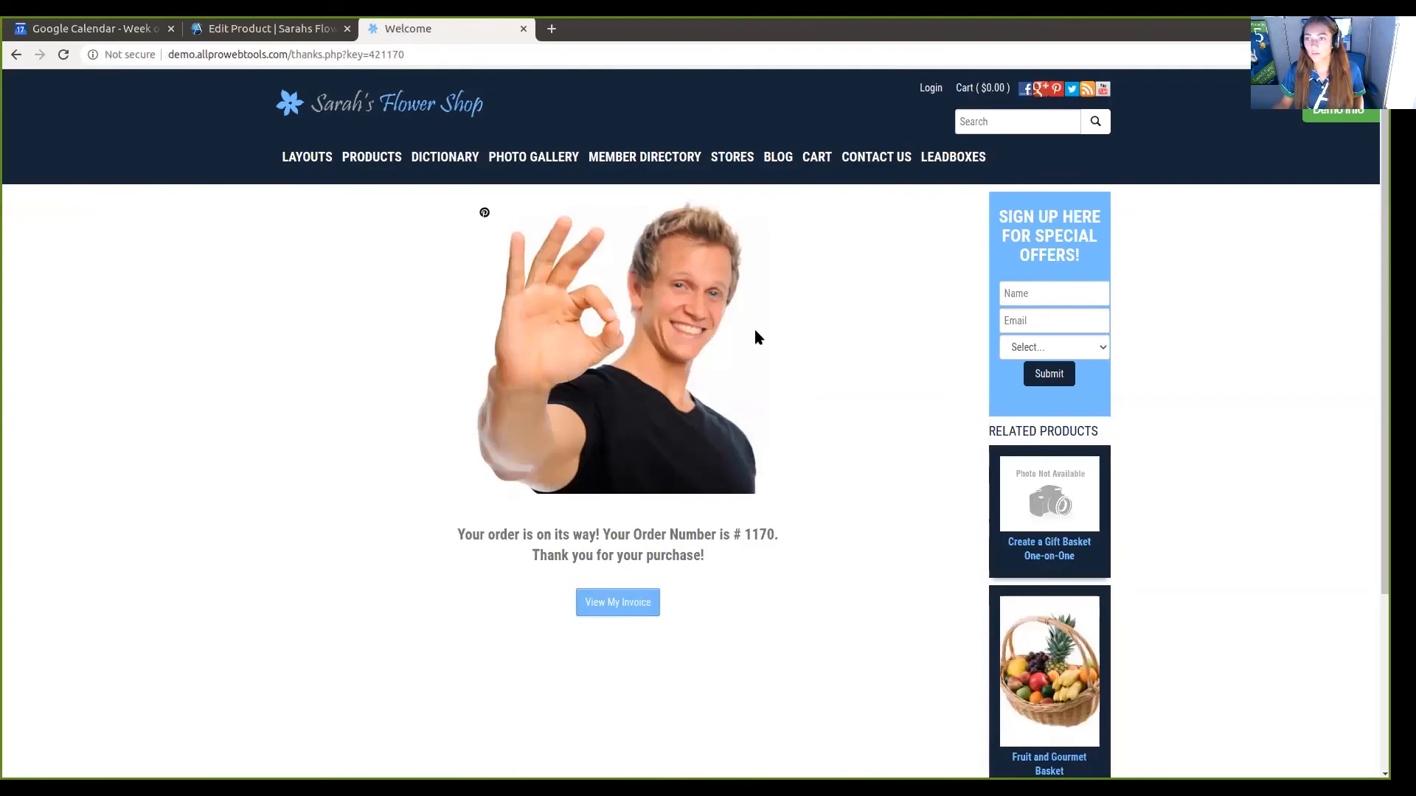
left_click(607, 603)
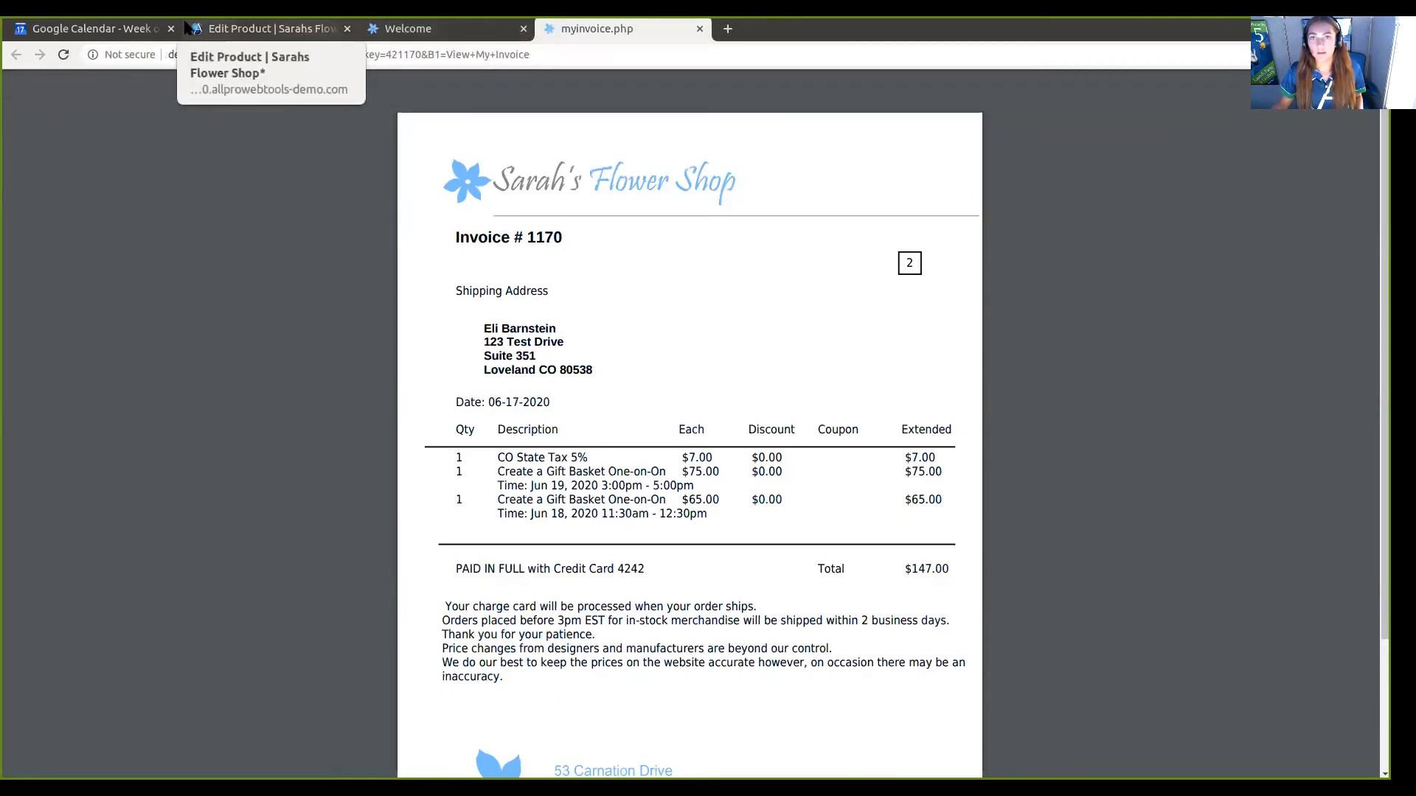
Switch to Google Calendar and view the details of the 11am – 1pm gift basket class booking on Friday, June 19
left_click(103, 28)
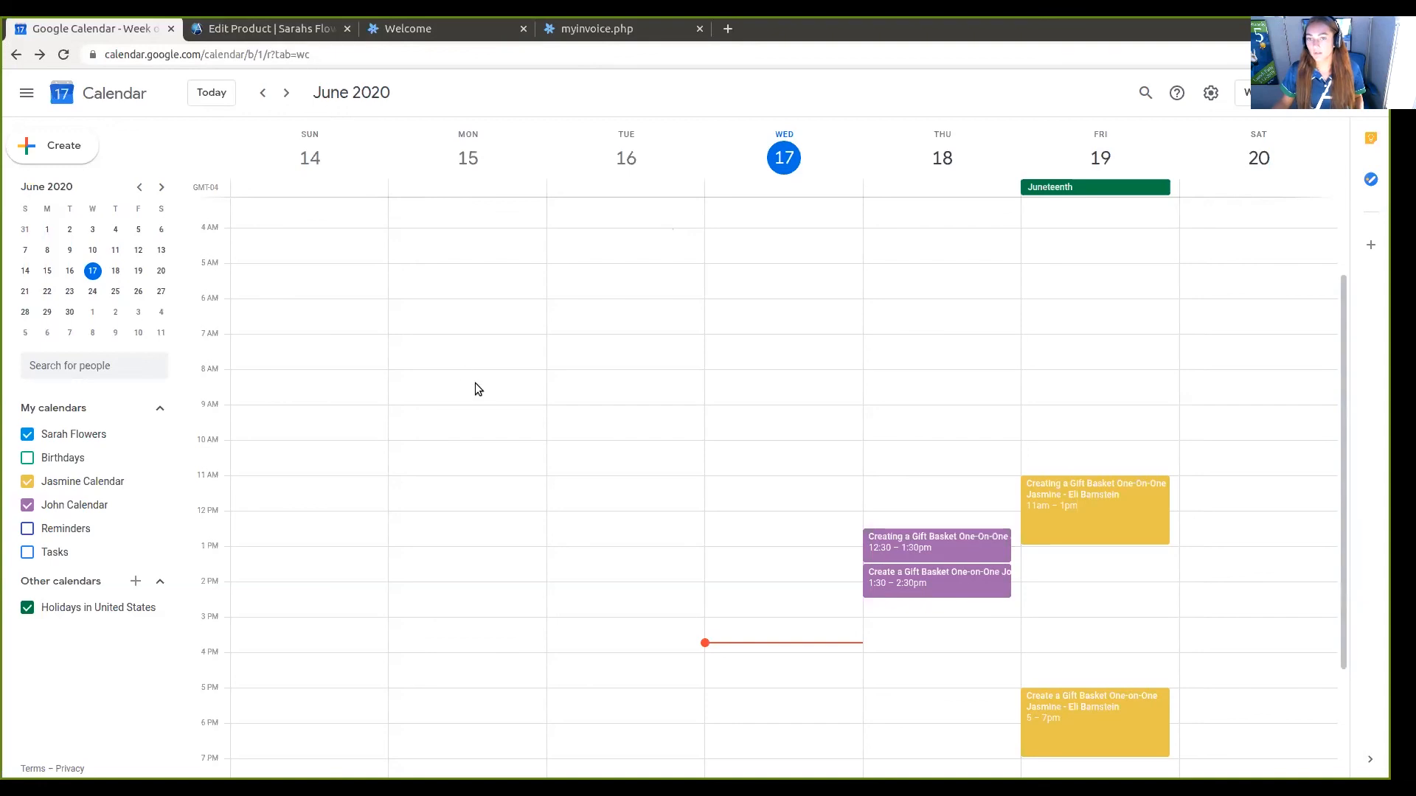
left_click(1058, 510)
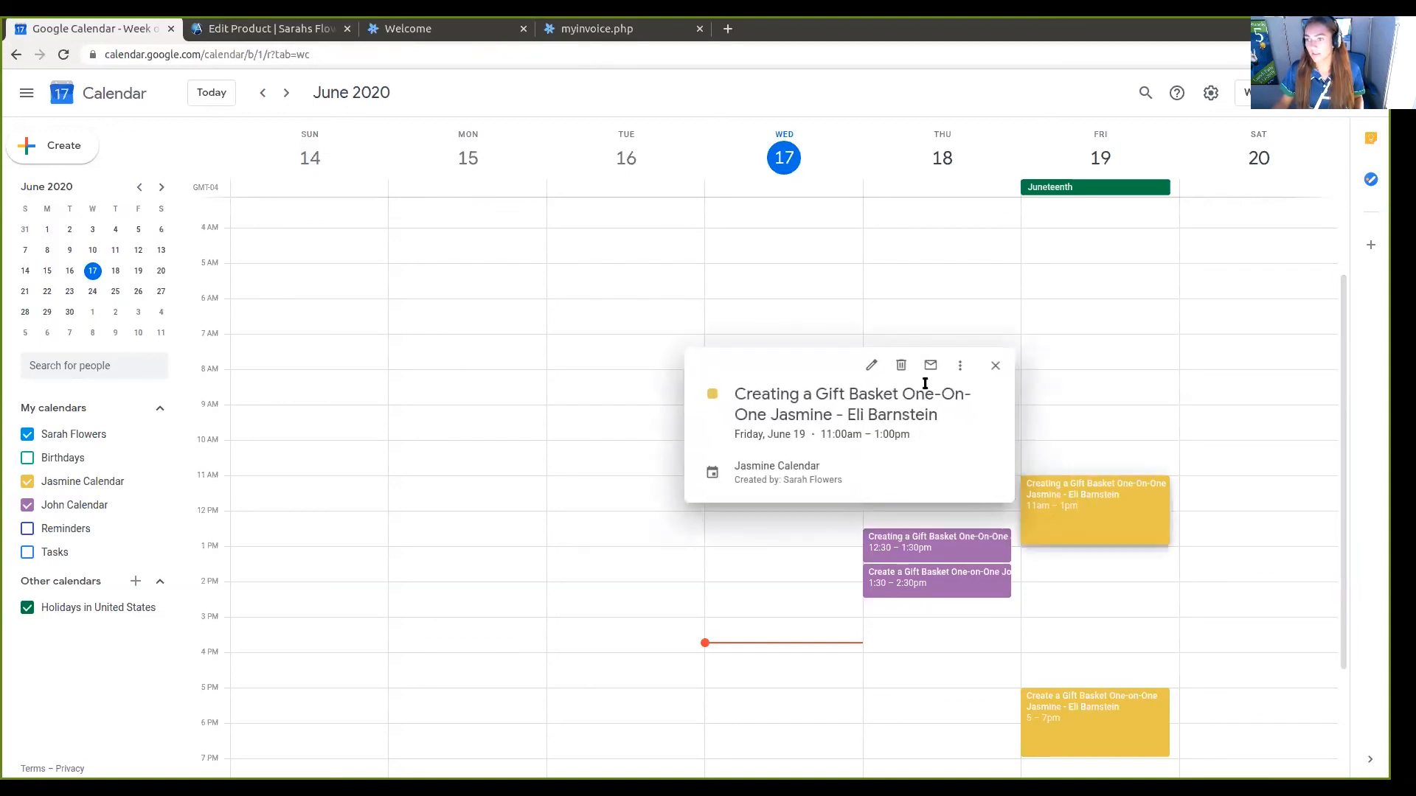